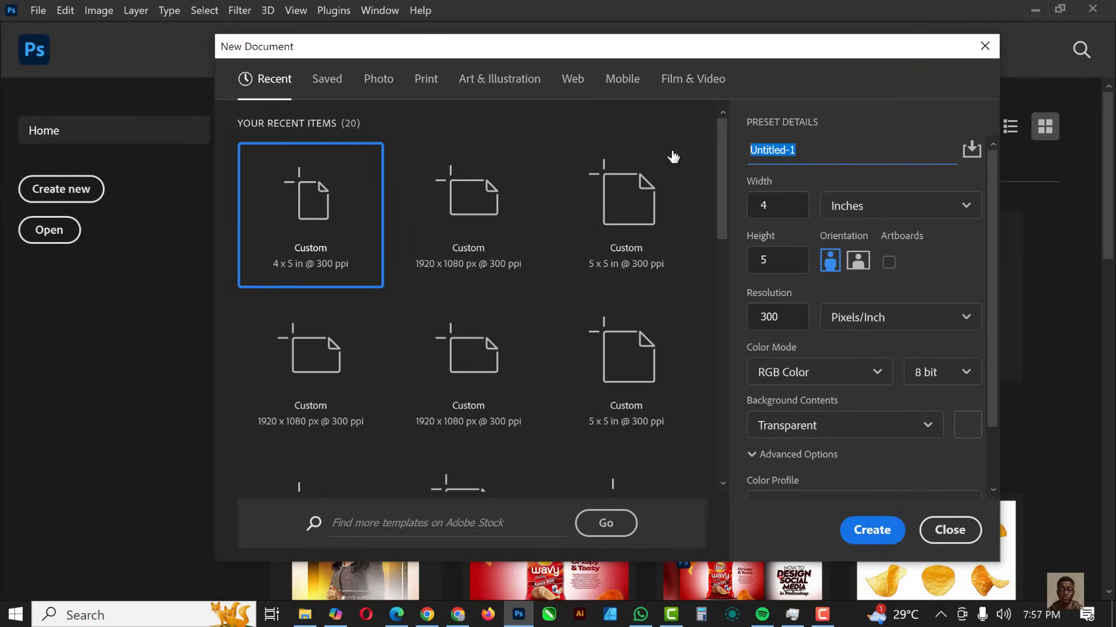
Step: Name the new document SHAWARMA POSTER and check its 4 × 5 in, 300 ppi transparent settings
type("SHAWARMA POSTER")
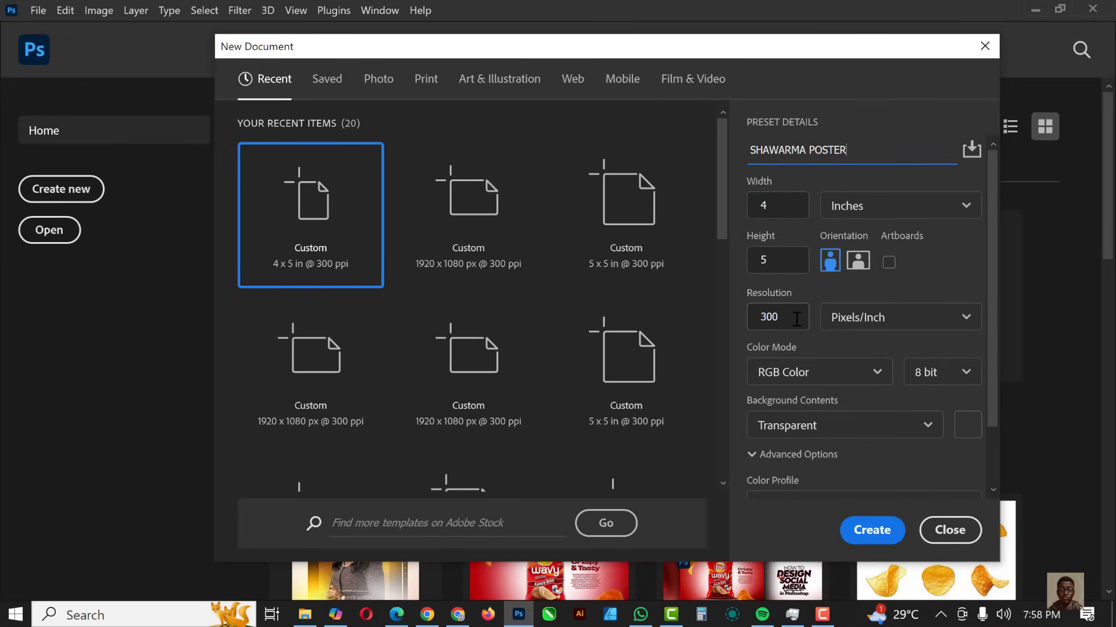
left_click(778, 317)
scroll(870, 470, "down", 2)
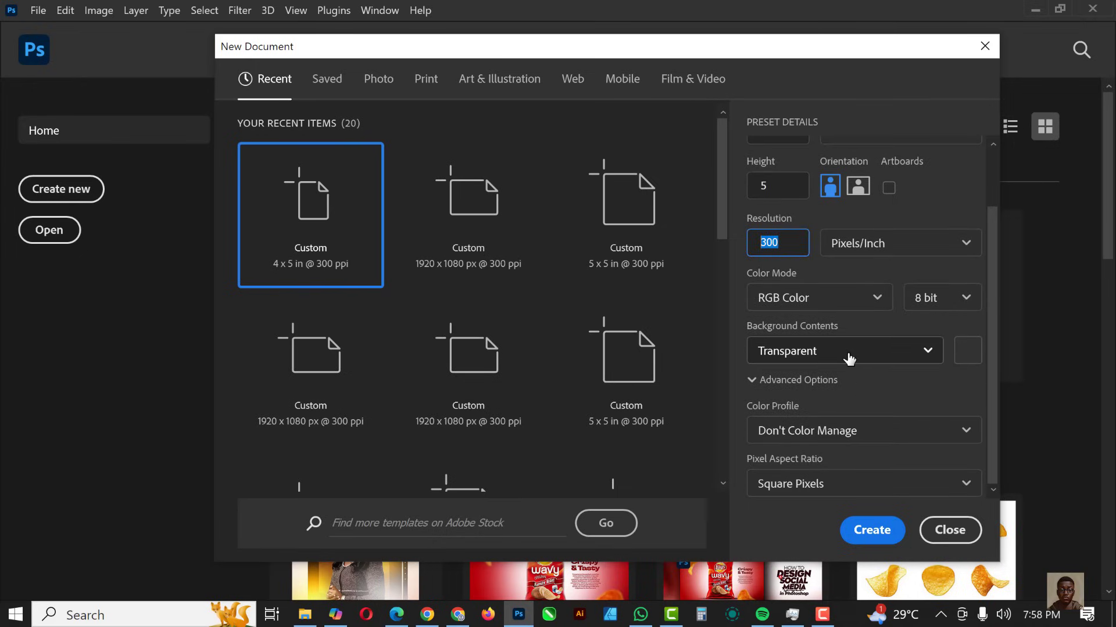
Step: Create the document and add a dark red Solid Color fill layer
left_click(866, 529)
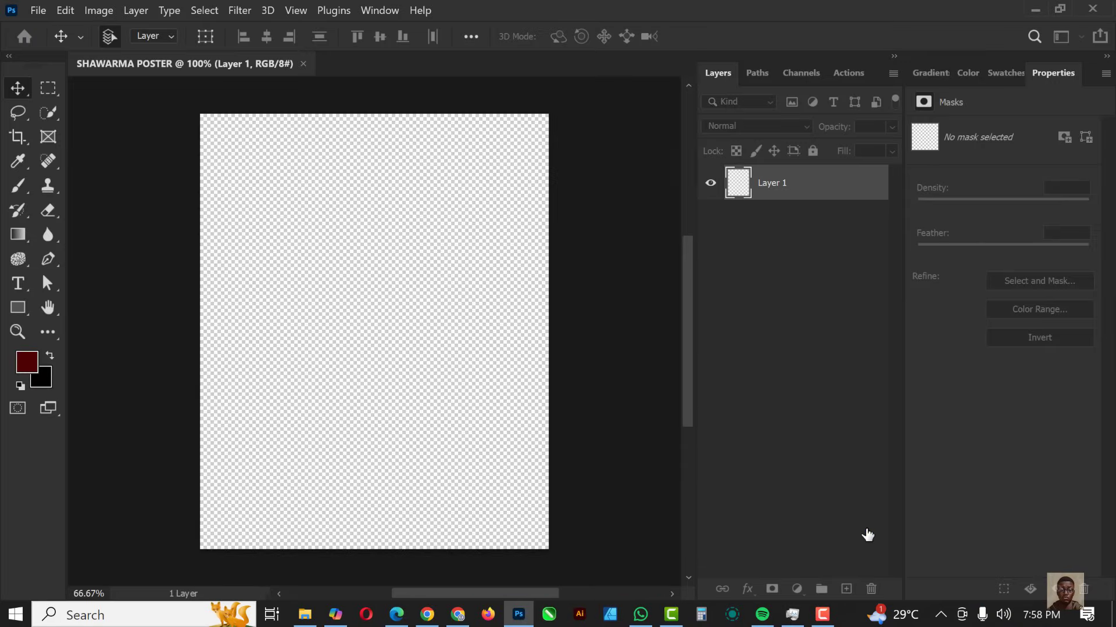
left_click(797, 589)
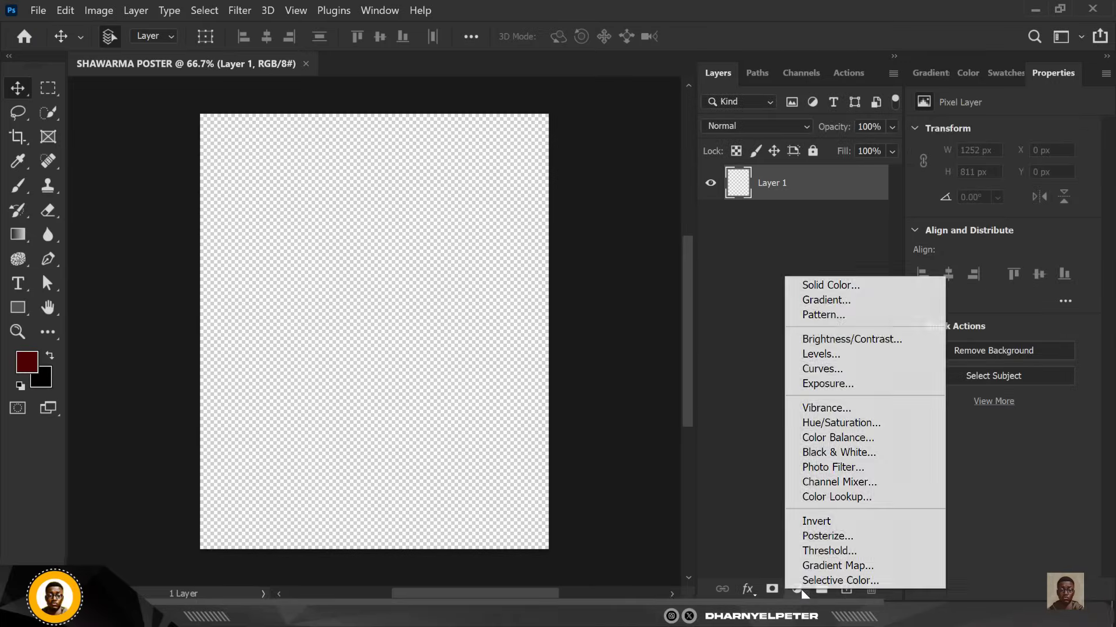
left_click(828, 285)
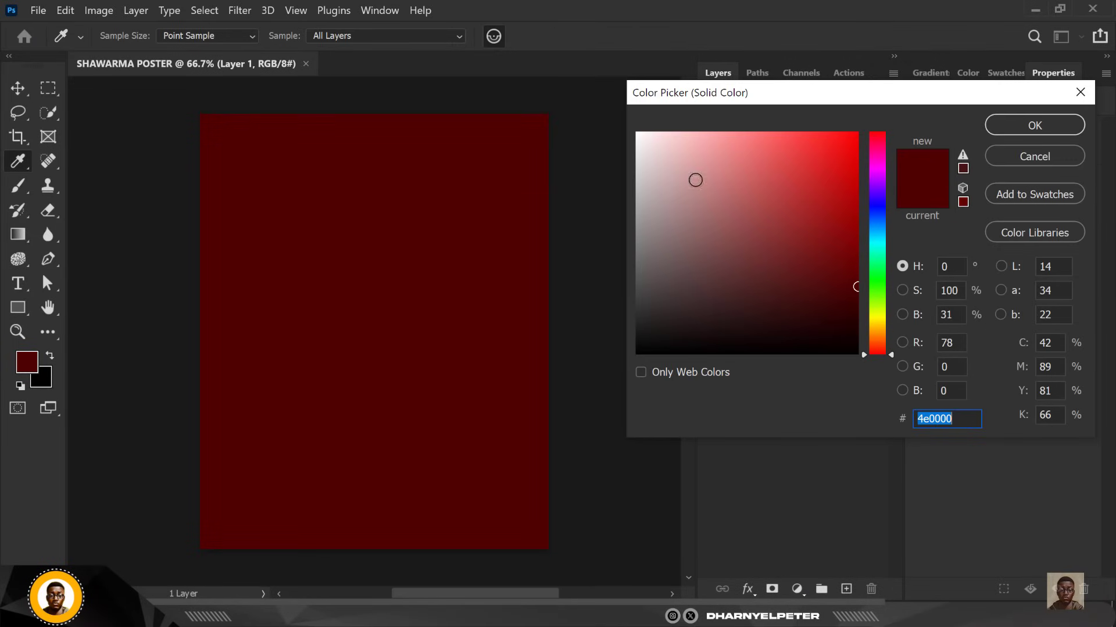
left_click(1032, 124)
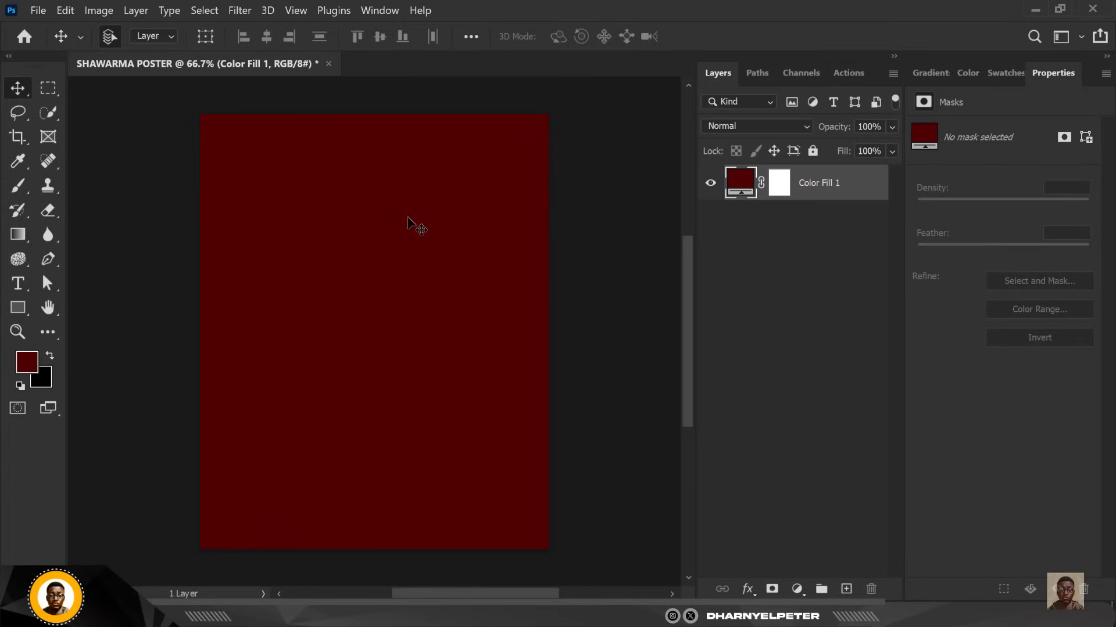
scroll(407, 224, "up", 1)
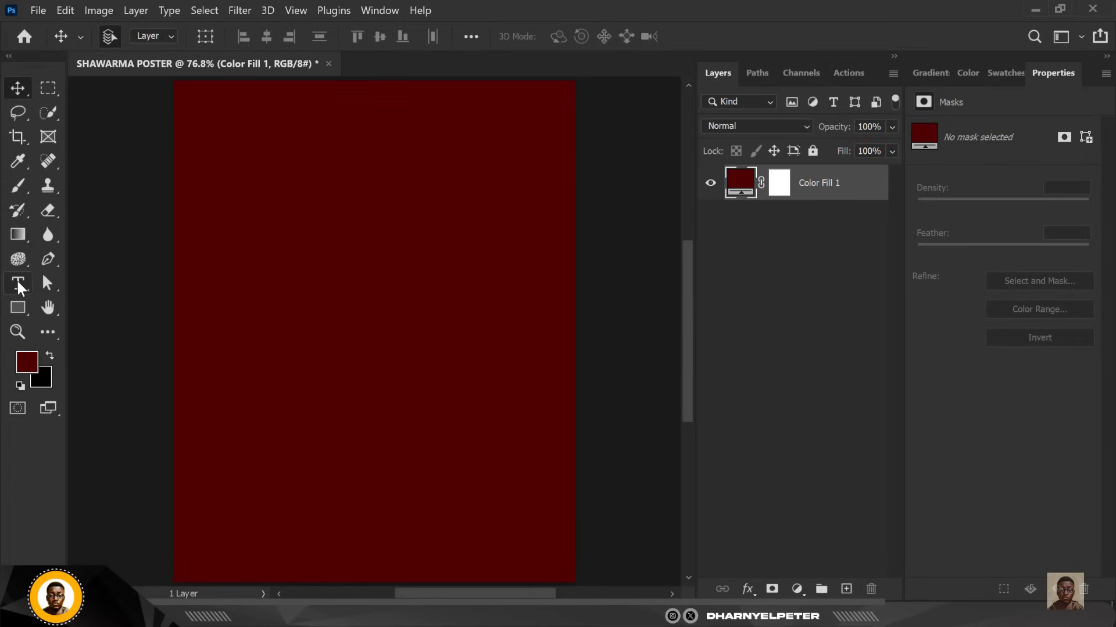
Step: Reopen the fill's colour settings and confirm hex value 4e0000
double_click(746, 185)
left_click(970, 413)
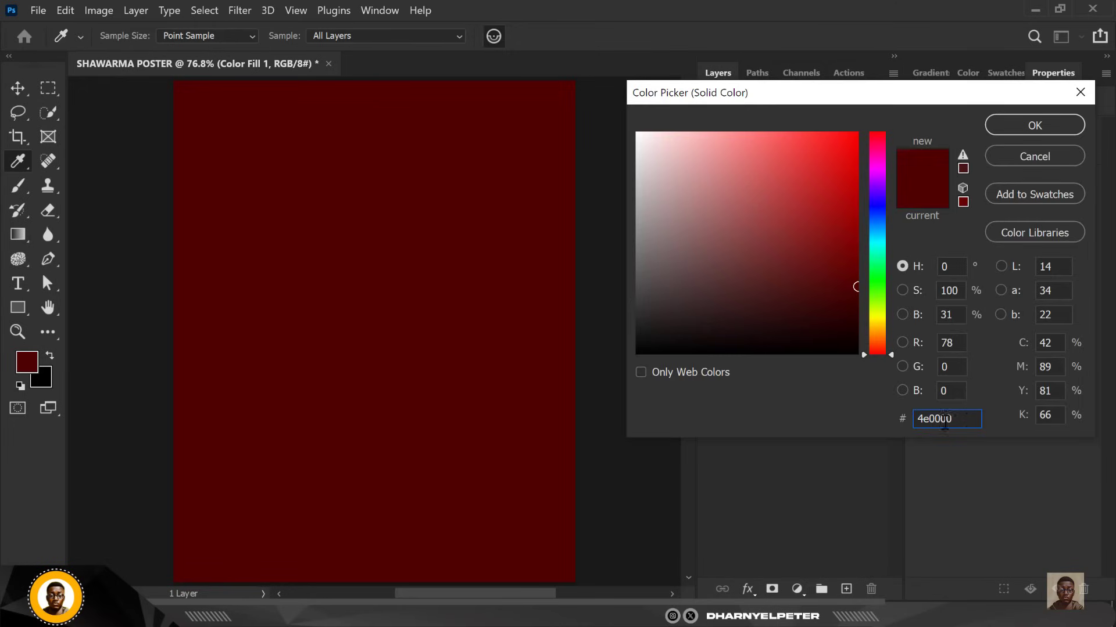
double_click(945, 421)
left_click(1037, 129)
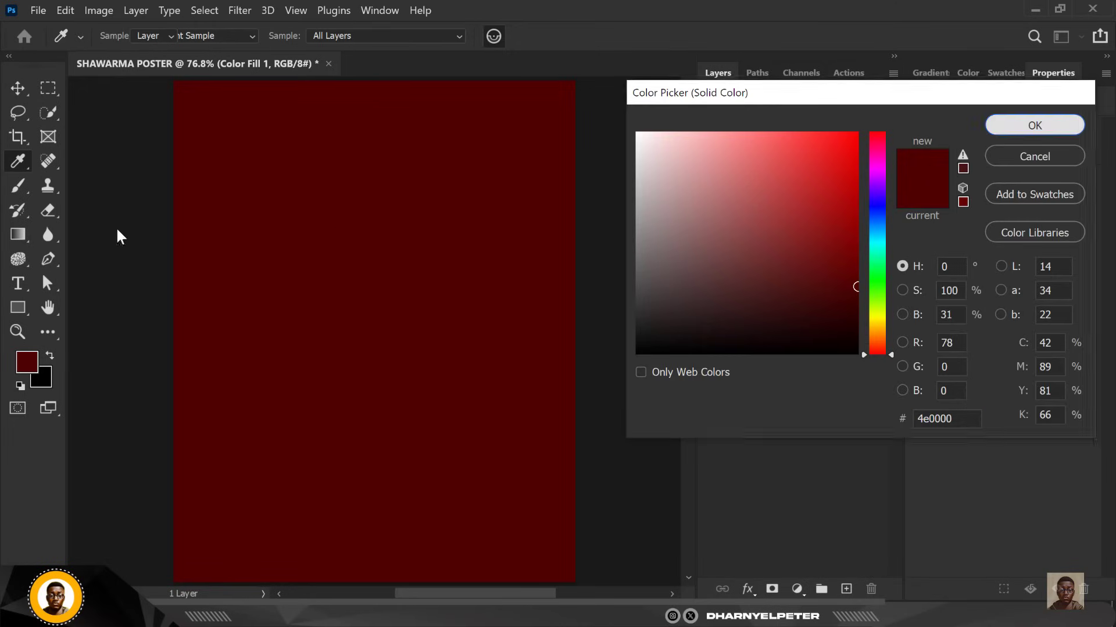
left_click(15, 282)
Step: Type SHAW on the red background and enlarge it to about 547 px wide
left_click(302, 334)
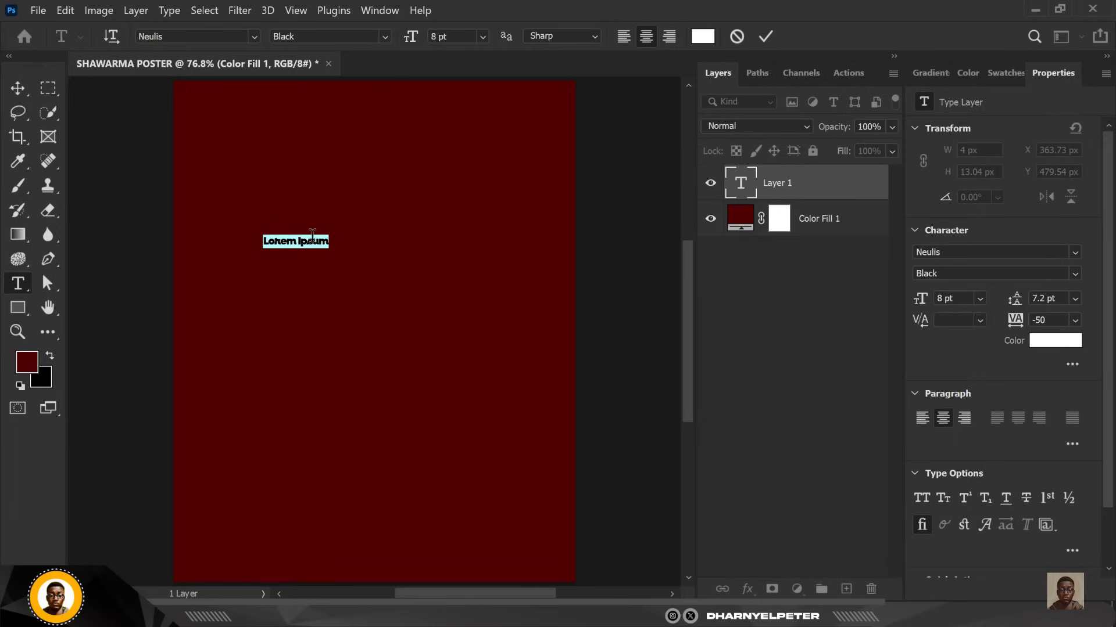
type("s")
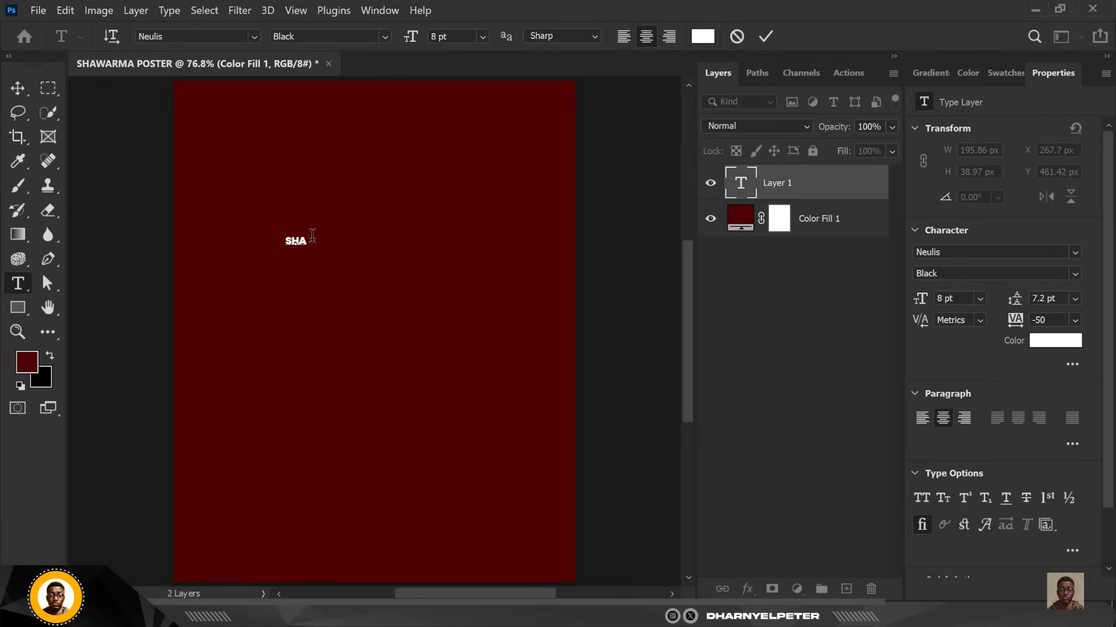
type("HAW")
left_click(22, 87)
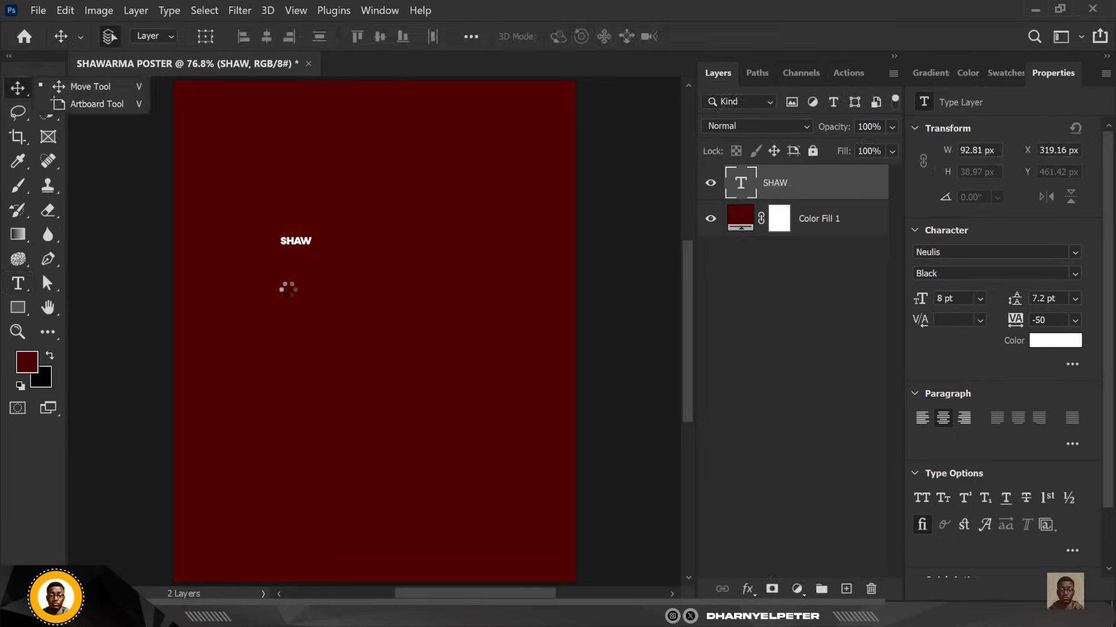
key("ctrl+t")
left_click_drag(314, 247, 453, 364)
key("Return")
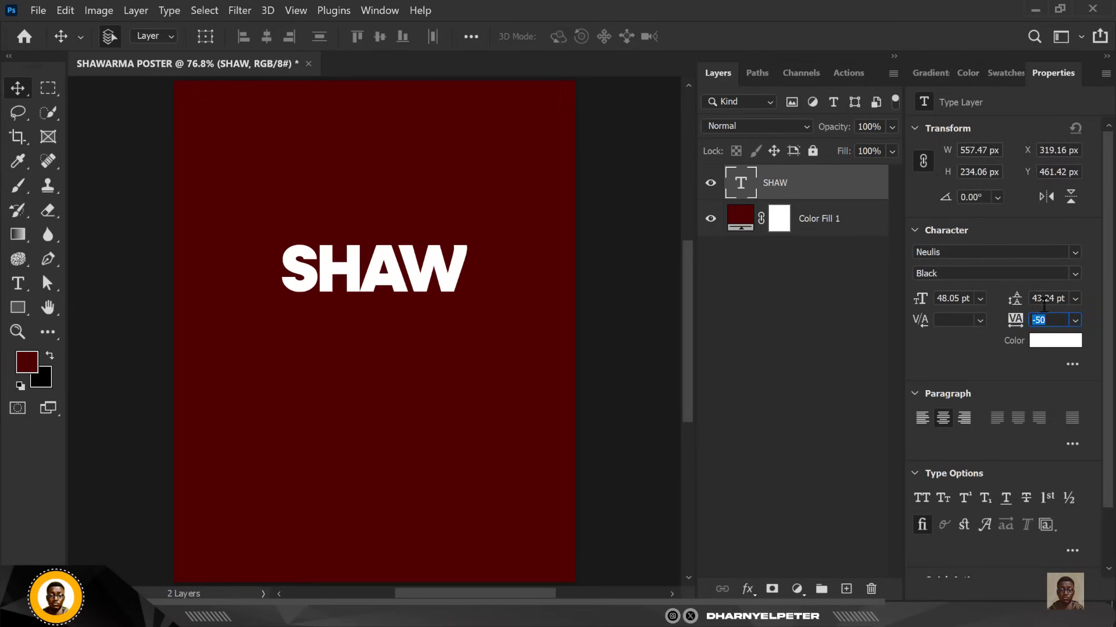
Step: Duplicate the SHAW layer and place the copy directly beneath the original
left_click(428, 257)
key("ctrl+j")
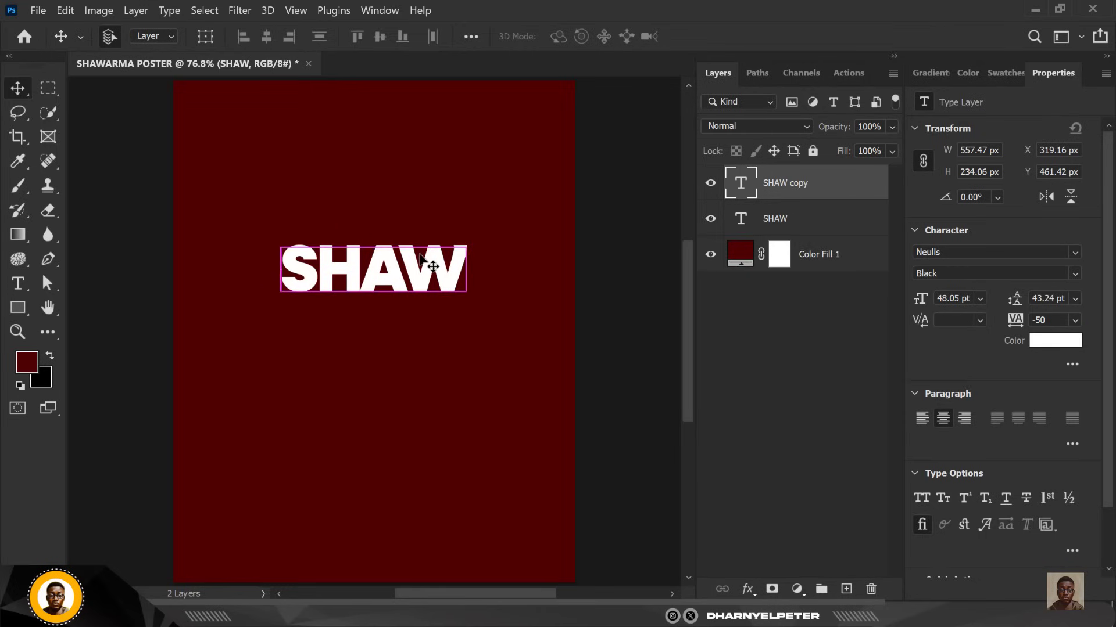
left_click_drag(393, 266, 383, 328)
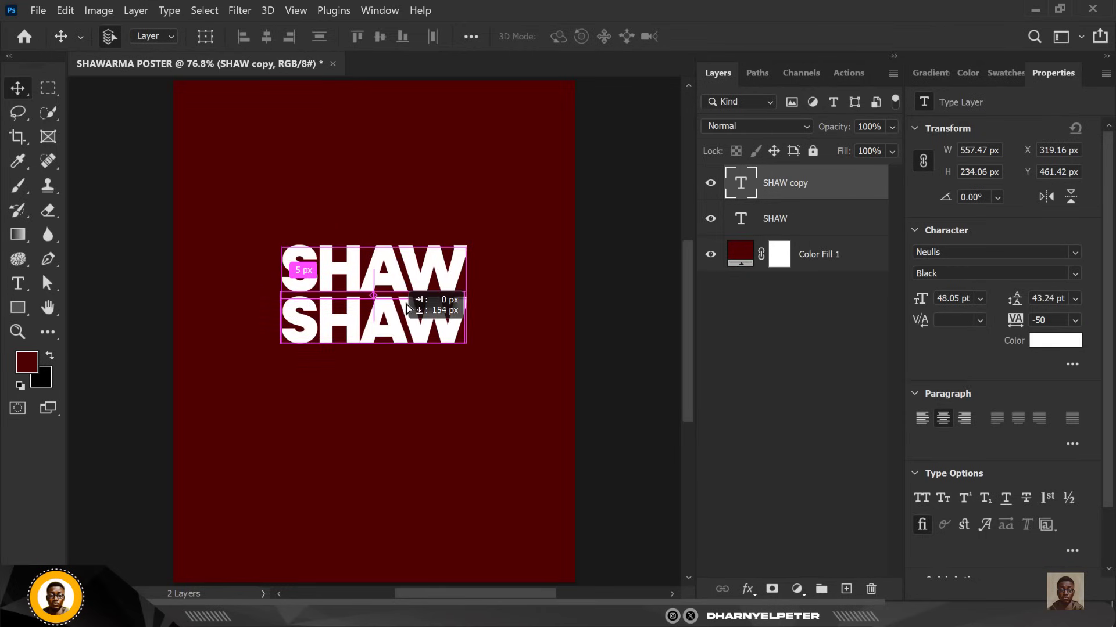
key("Escape")
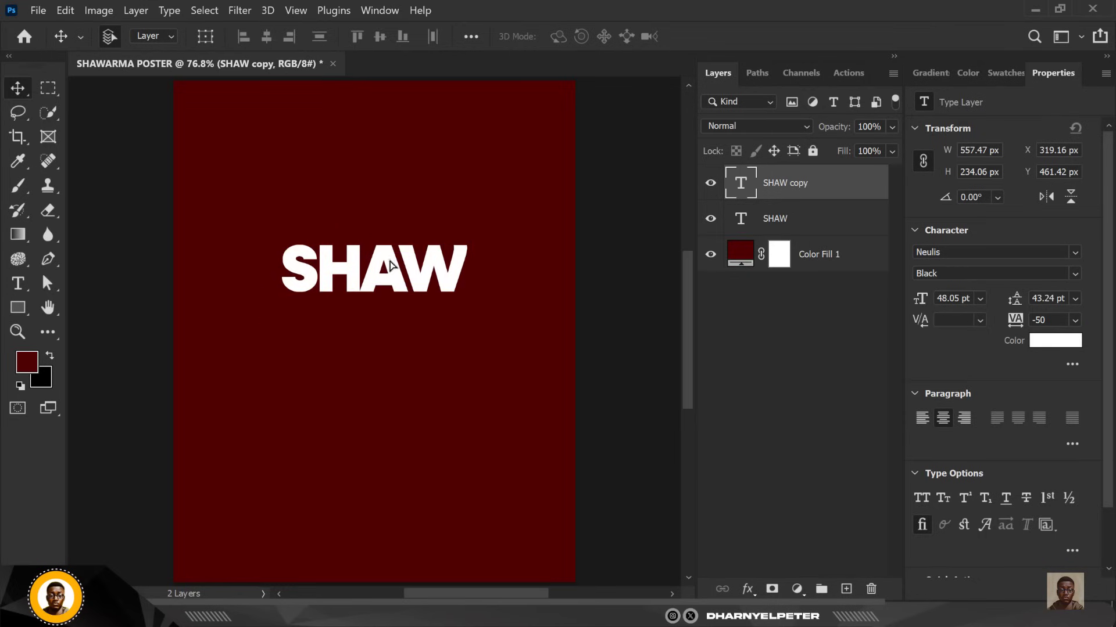
scroll(389, 266, "up", 2)
left_click_drag(389, 266, 396, 284)
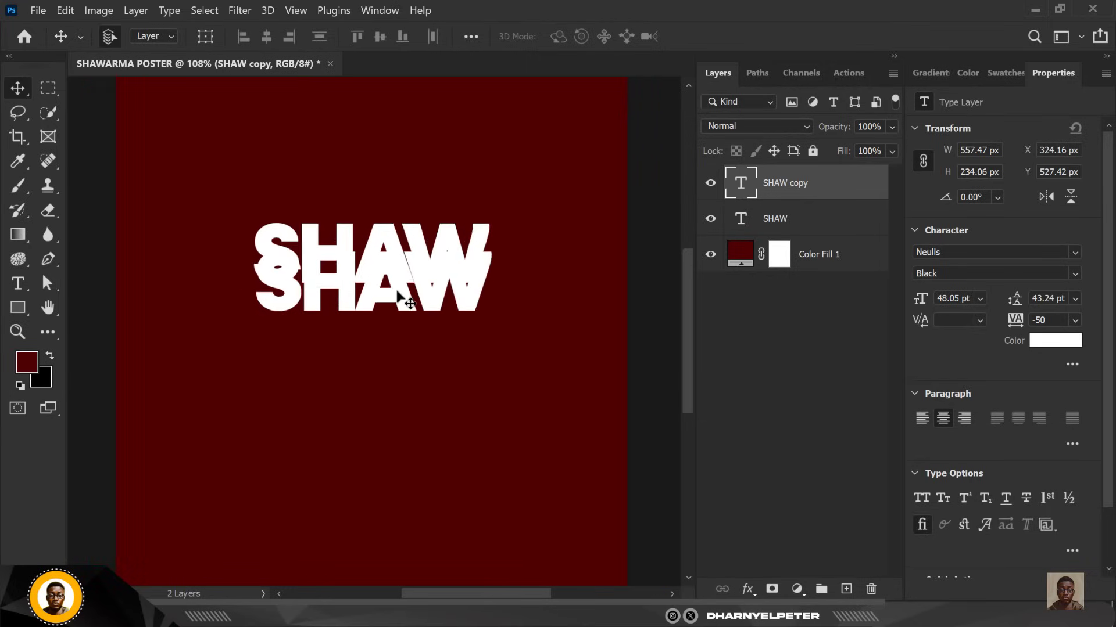
scroll(397, 295, "down", 2)
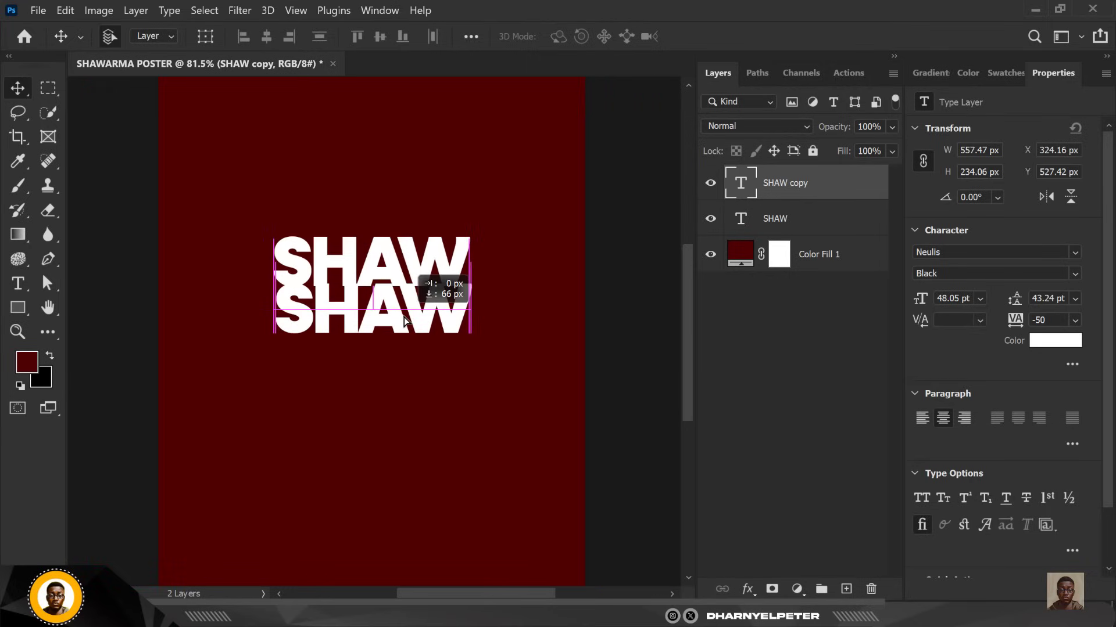
left_click_drag(405, 322, 407, 323)
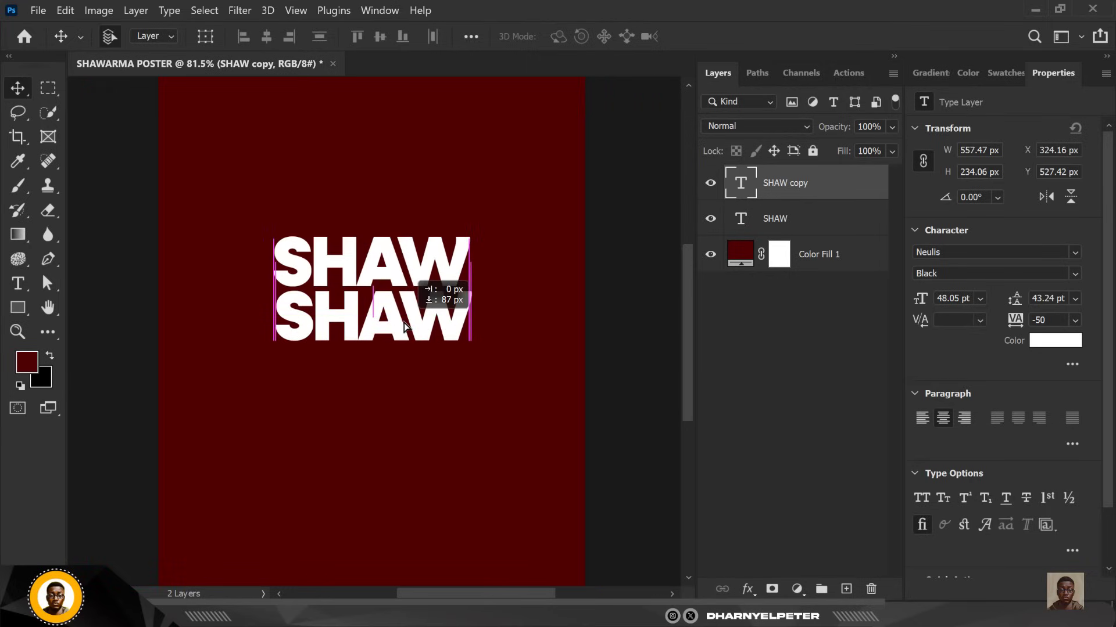
Step: Retype the duplicated text layer as ARMA
double_click(741, 186)
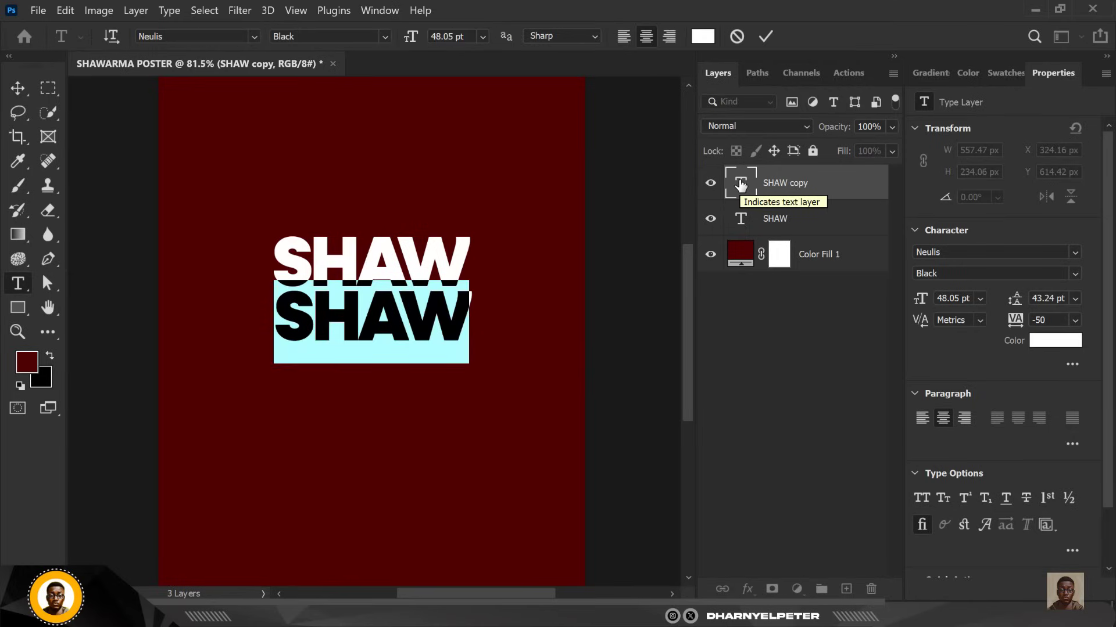
key("Right")
key("BackSpace")
key("BackSpace")
key("BackSpace")
key("BackSpace")
type("AR")
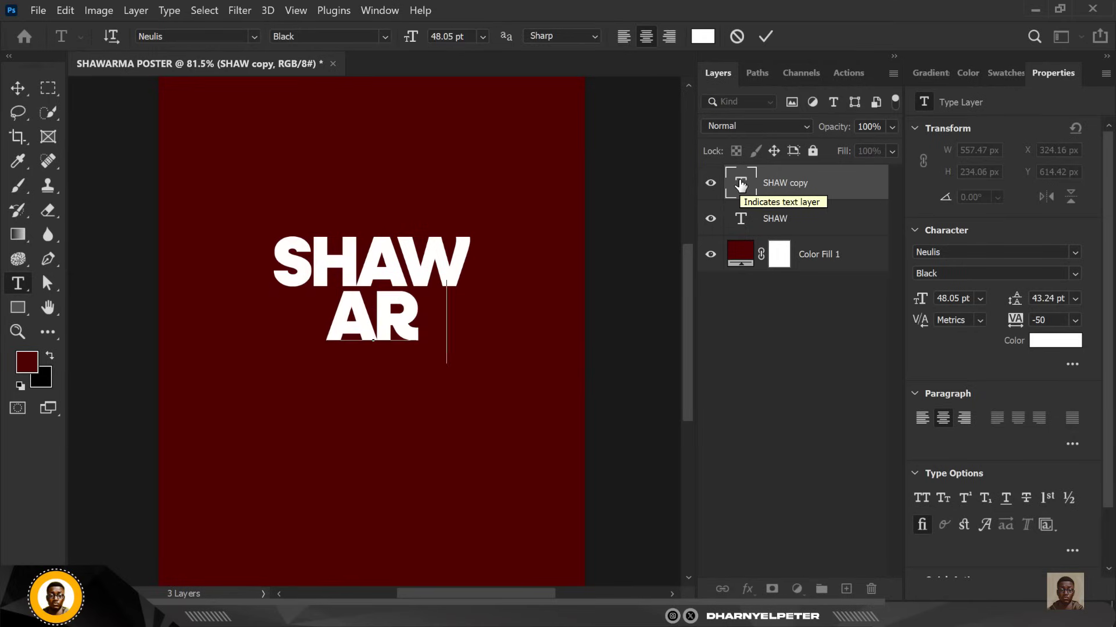
type("MA")
left_click(17, 88)
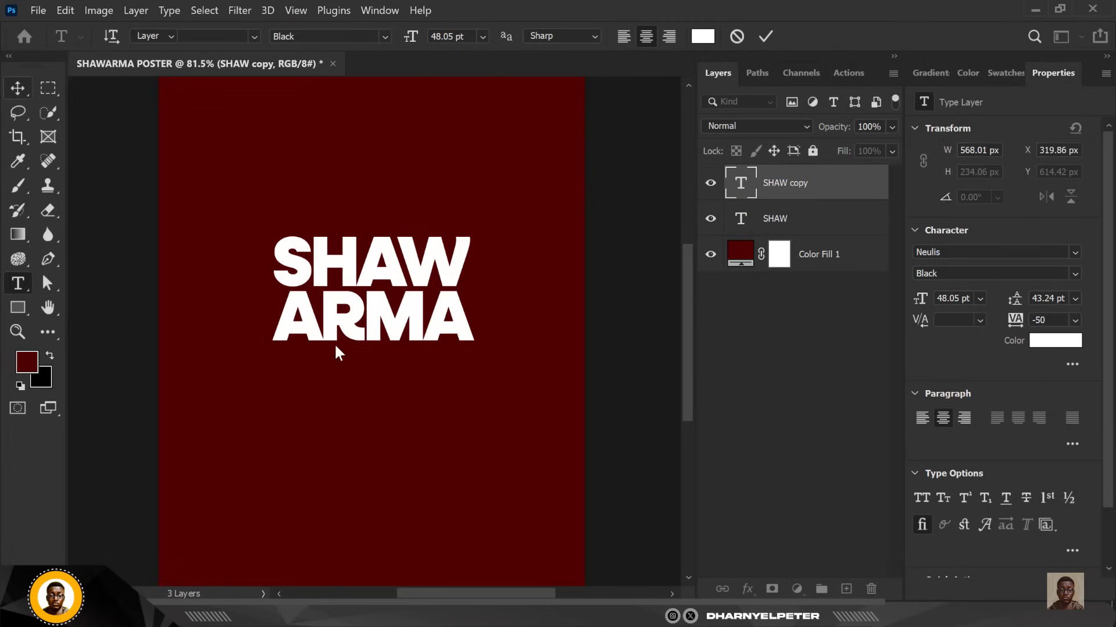
scroll(337, 349, "down", 3)
scroll(336, 349, "up", 2)
Step: Duplicate the SHAW and ARMA layers and merge the copies into one smart object
scroll(412, 291, "down", 1)
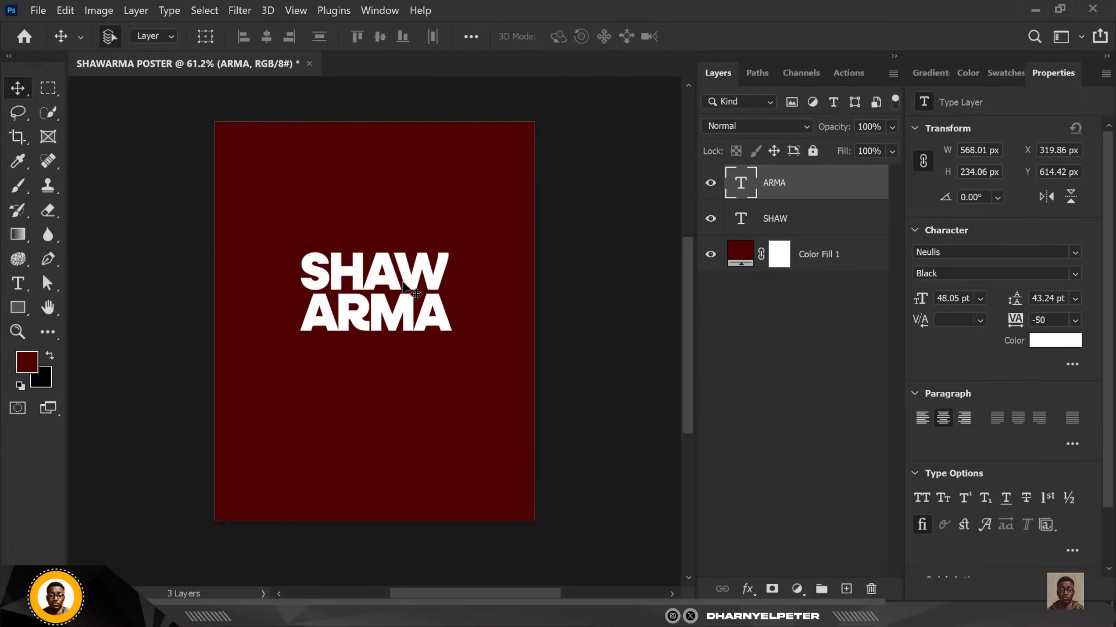
scroll(412, 290, "up", 1)
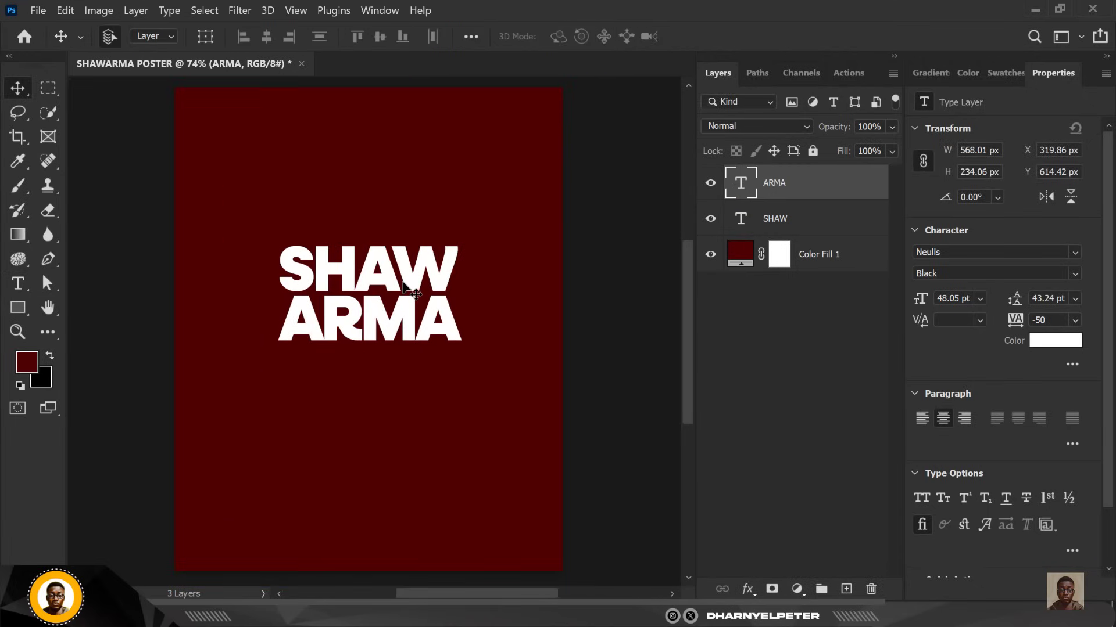
left_click(828, 225, "shift")
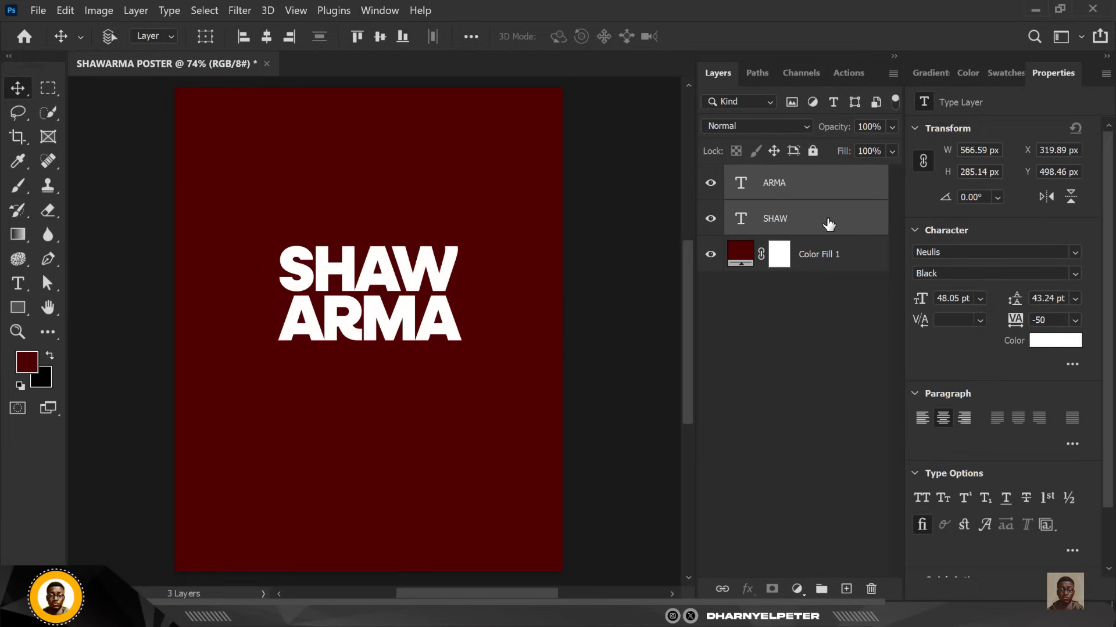
key("ctrl+j")
right_click(829, 225)
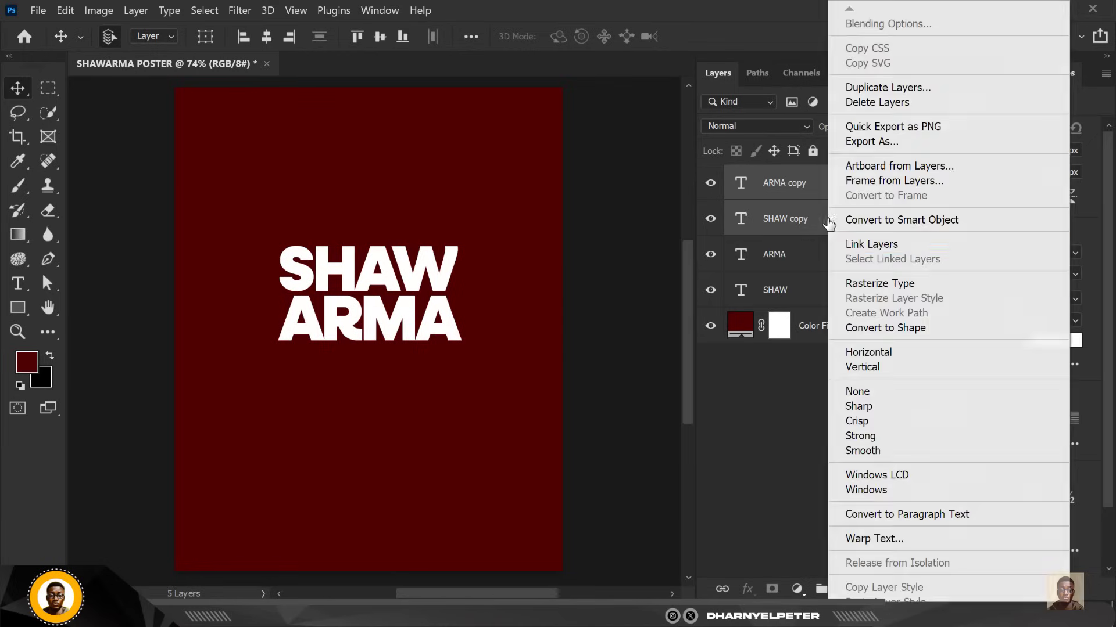
left_click(902, 222)
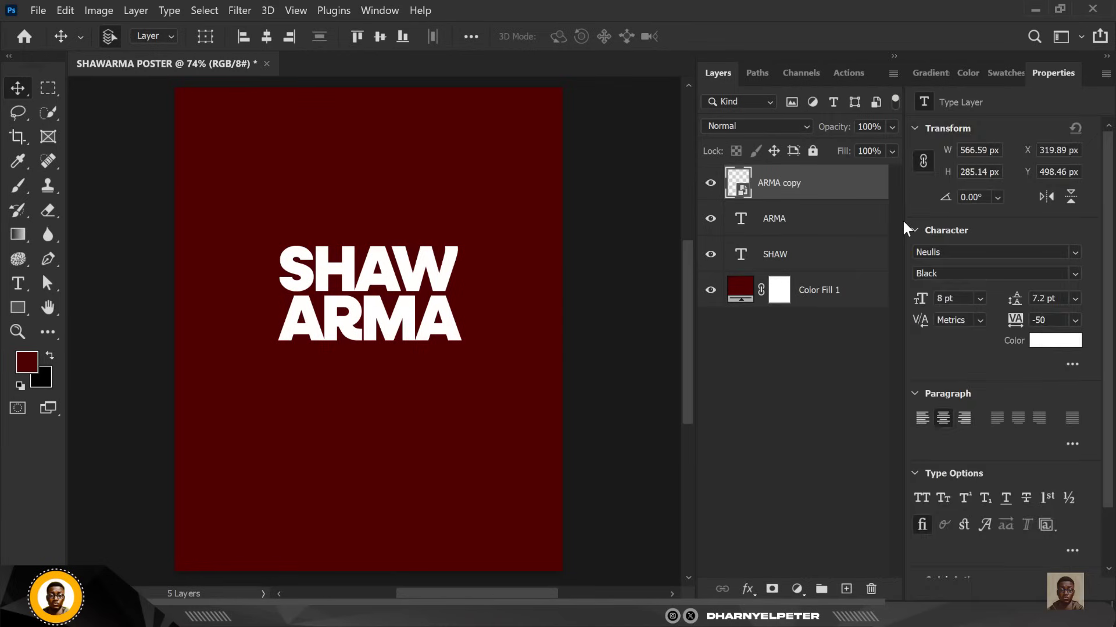
Step: Group the original SHAW and ARMA layers and rename the group TEXT
left_click(803, 226)
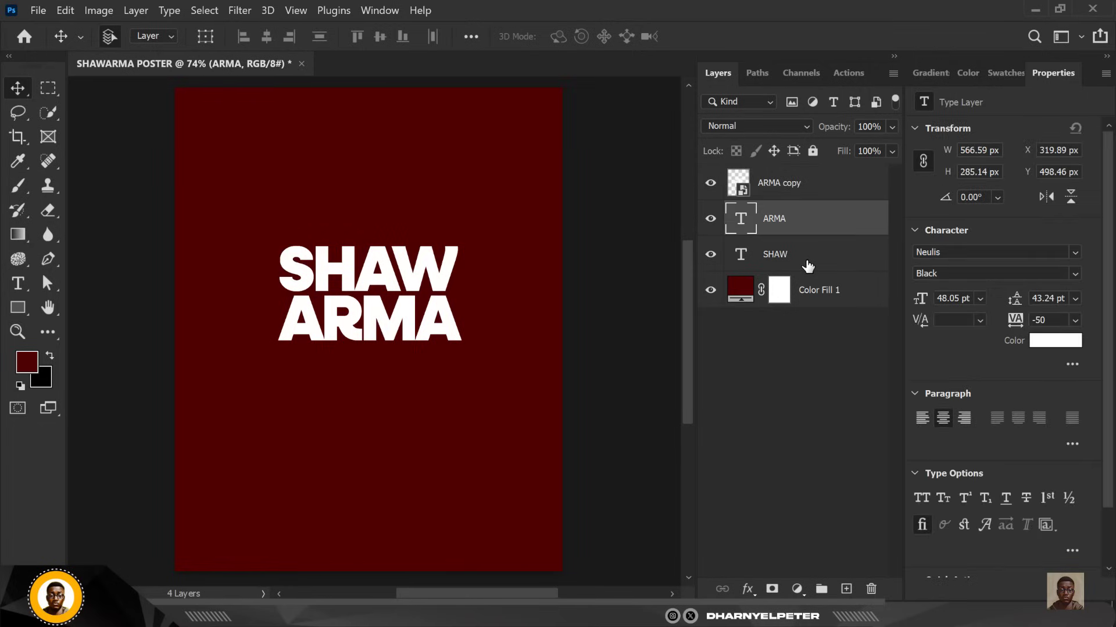
left_click(806, 263, "shift")
key("ctrl+g")
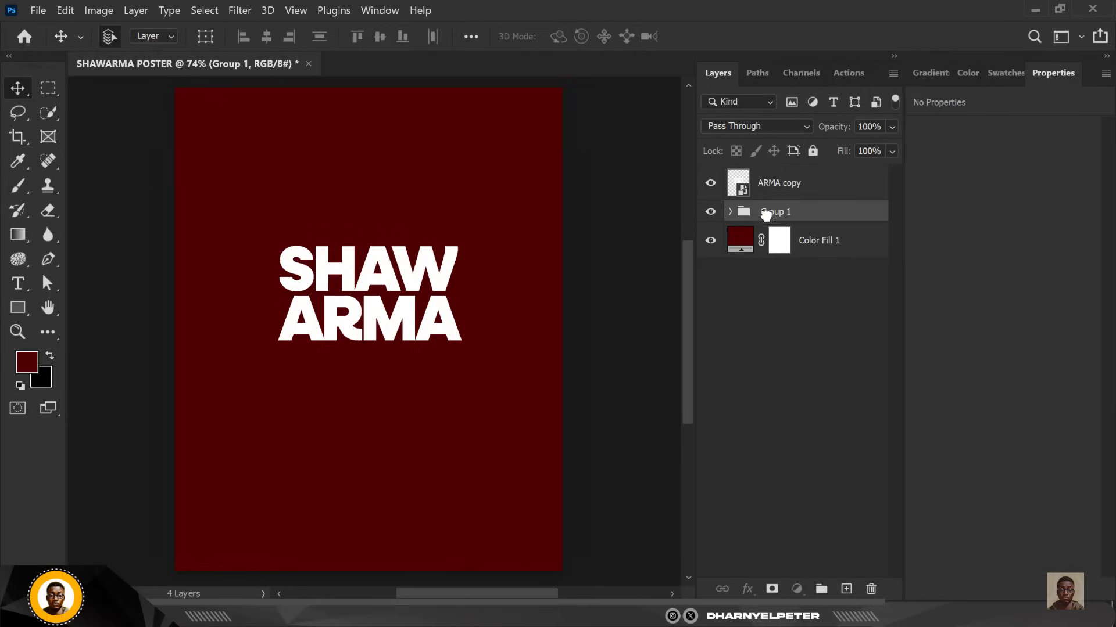
double_click(767, 211)
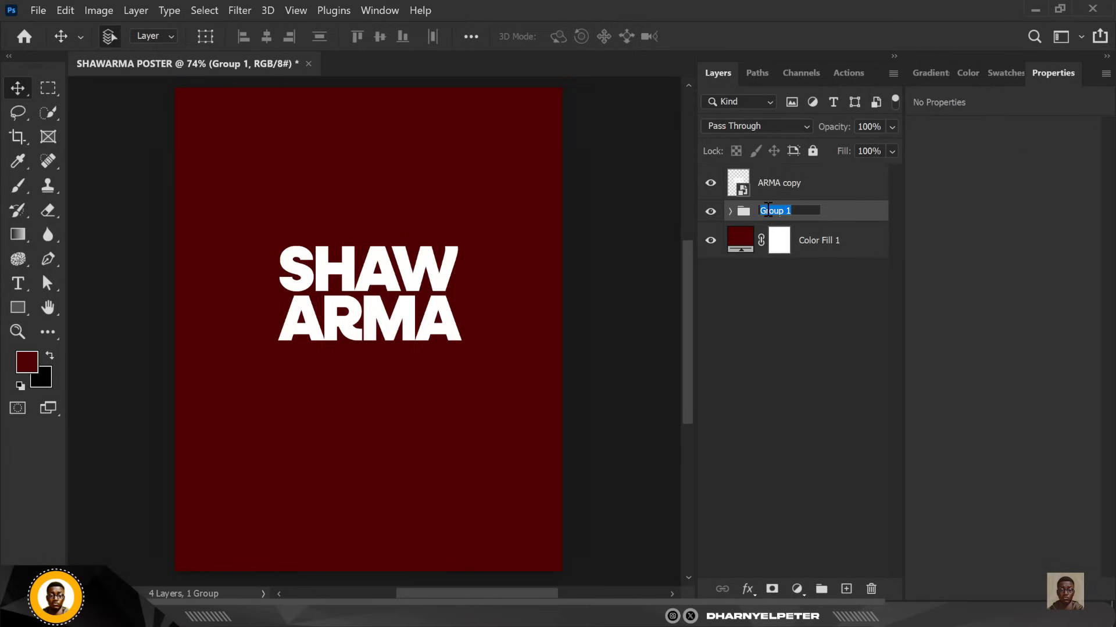
type("TEXT")
key("Return")
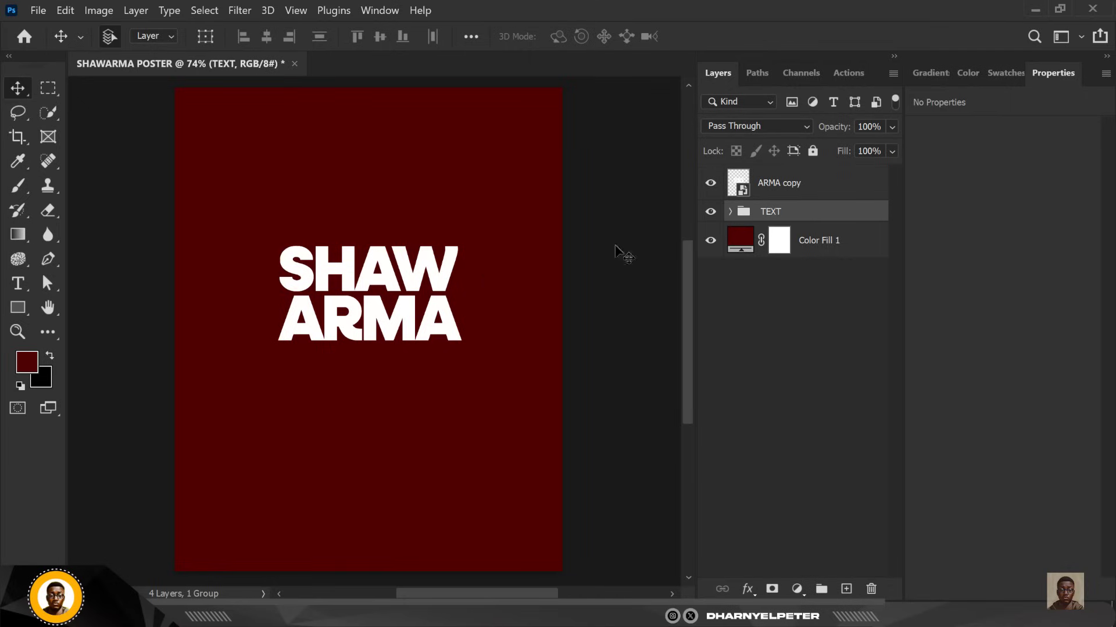
Step: Move ARMA copy under TEXT, hide TEXT, and scale the wordmark to about 181% at the top
left_click_drag(824, 184, 822, 222)
left_click(708, 176)
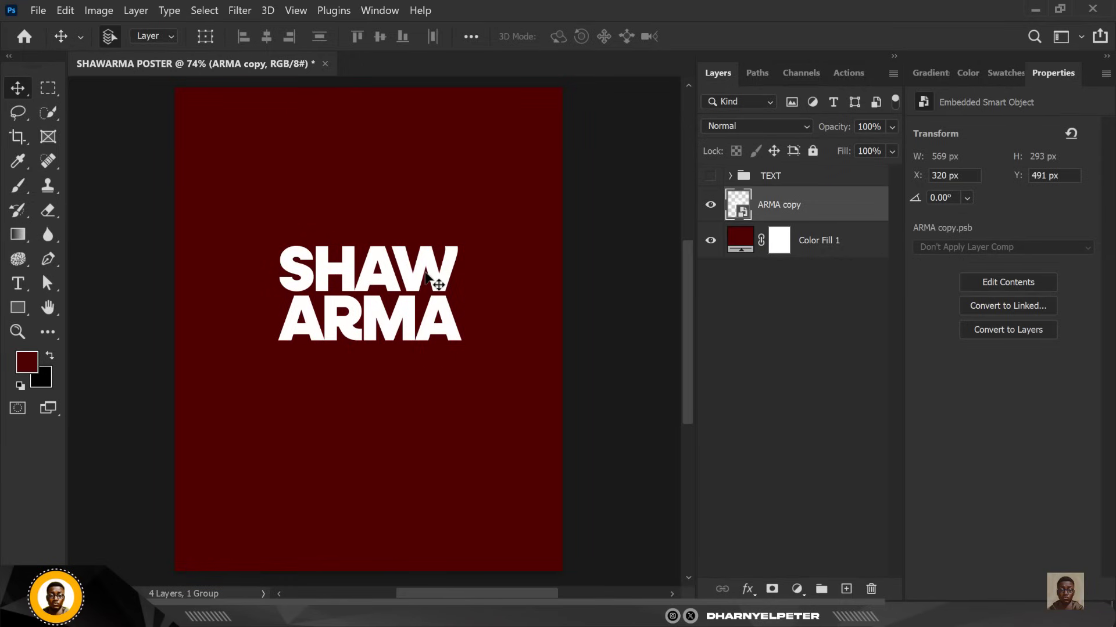
left_click_drag(427, 278, 409, 193)
key("ctrl+t")
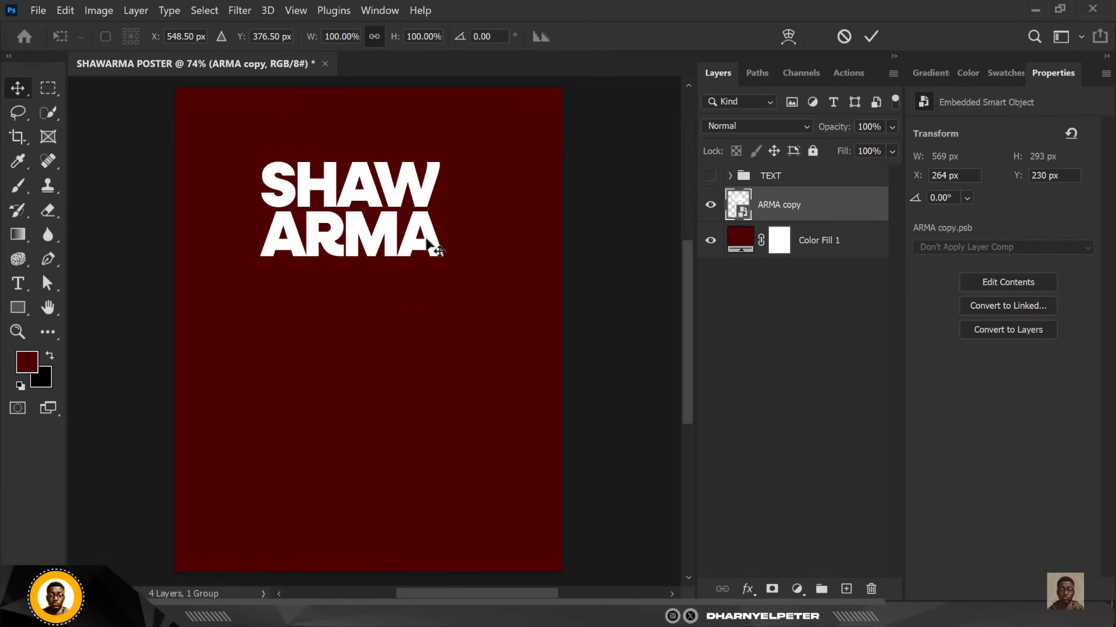
left_click_drag(445, 262, 517, 327)
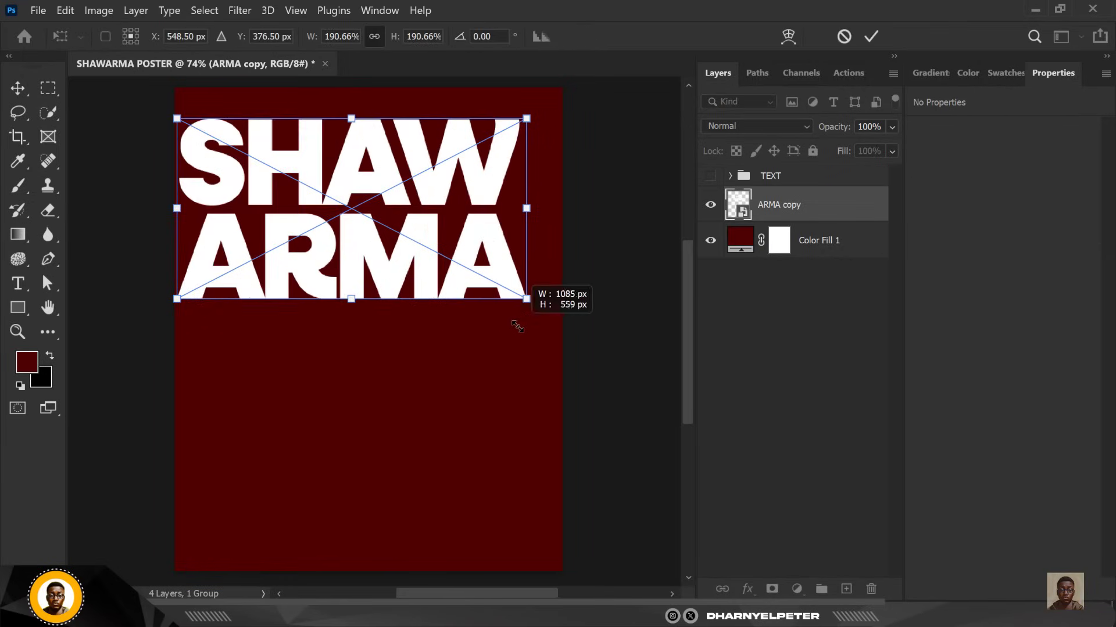
left_click_drag(483, 262, 501, 264)
left_click_drag(540, 299, 533, 296)
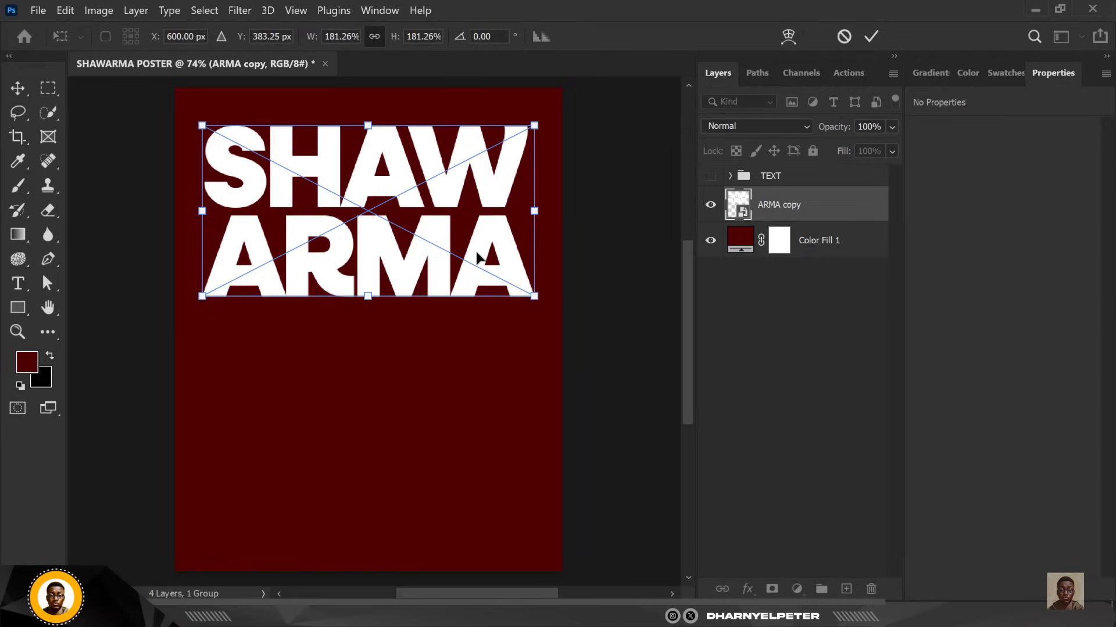
left_click_drag(476, 258, 472, 204)
key("Return")
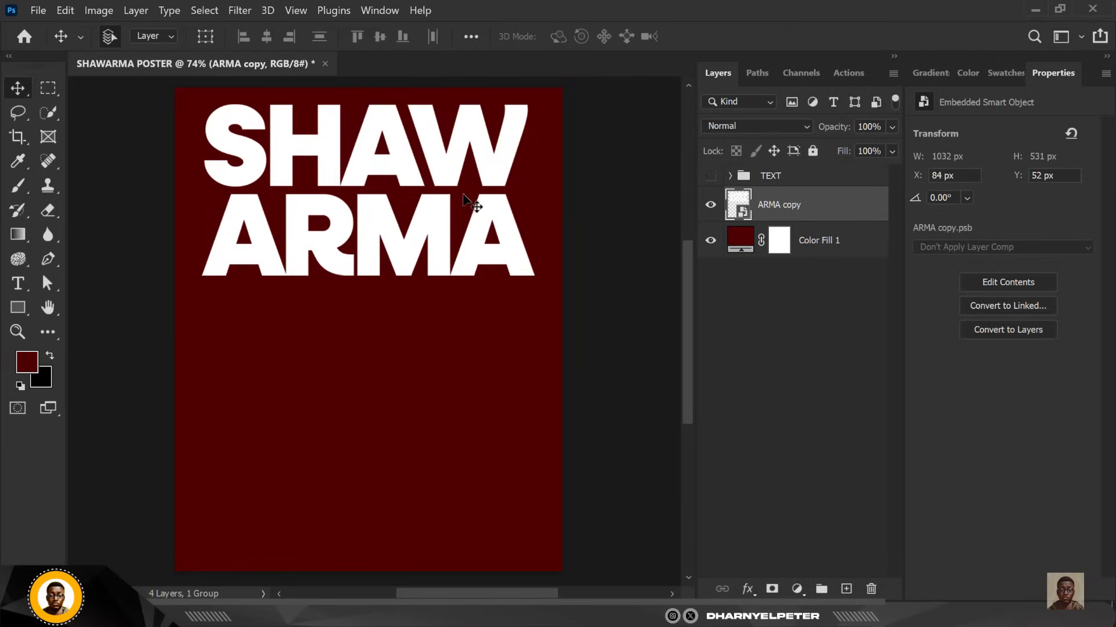
left_click_drag(445, 166, 451, 263)
key("ctrl+z")
Step: Set the ARMA copy layer to 28% opacity and 53% fill
left_click(892, 126)
left_click_drag(833, 148, 821, 148)
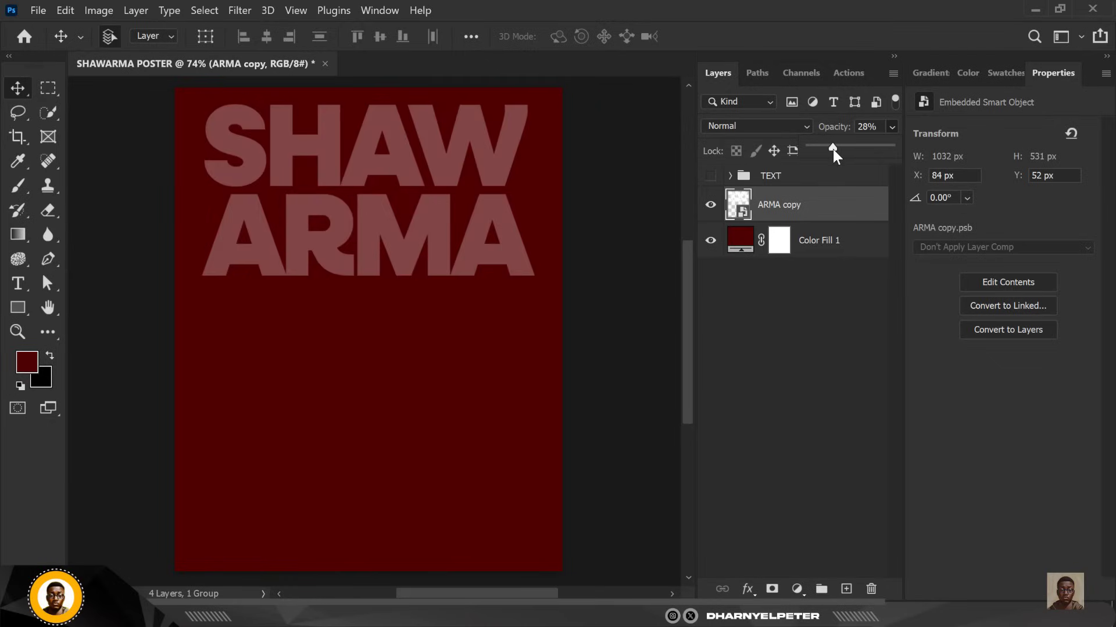
left_click(876, 216)
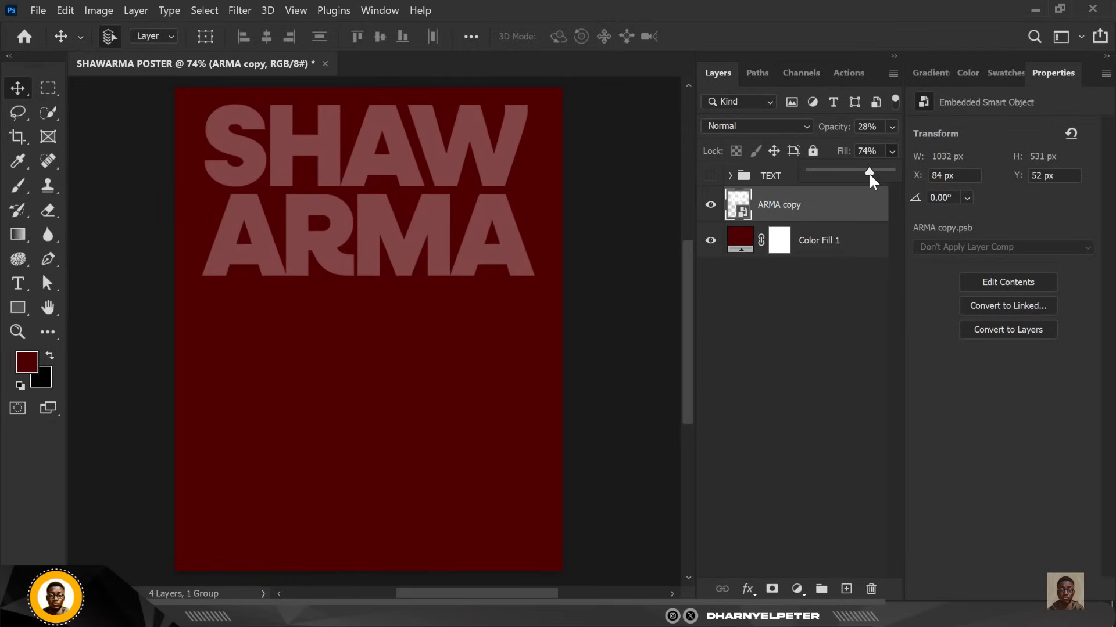
left_click_drag(869, 175, 853, 174)
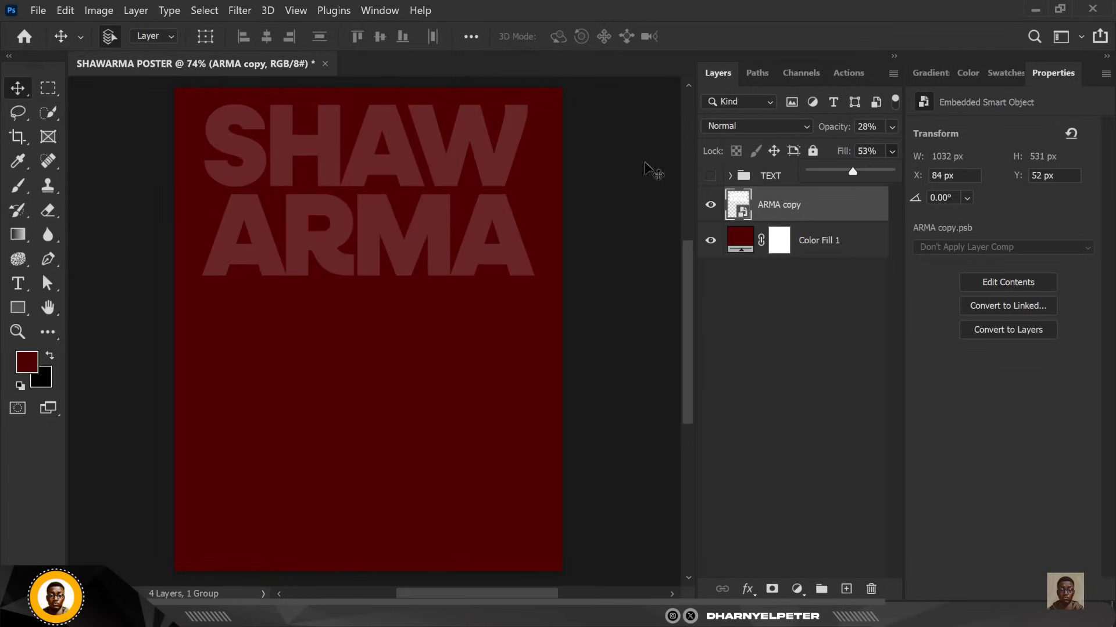
Step: Duplicate the faded wordmark down the poster, then nudge all three copies up together
left_click(842, 209)
key("ctrl+j")
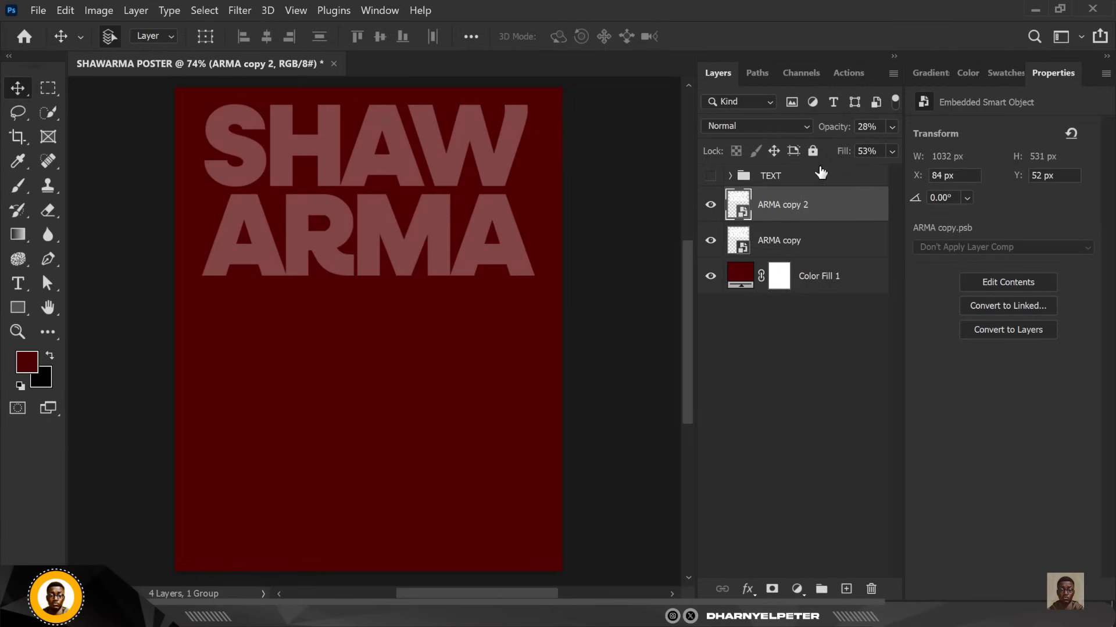
left_click_drag(429, 222, 443, 538)
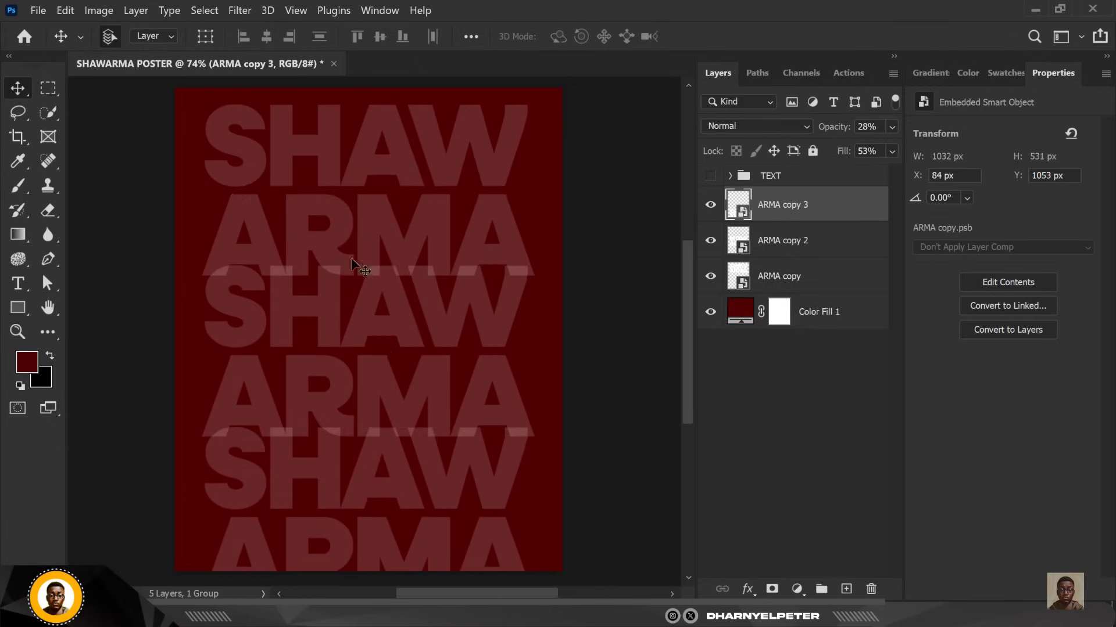
left_click(801, 285)
left_click(810, 215, "shift")
key("shift+Up")
key("shift+Up")
key("shift+Up")
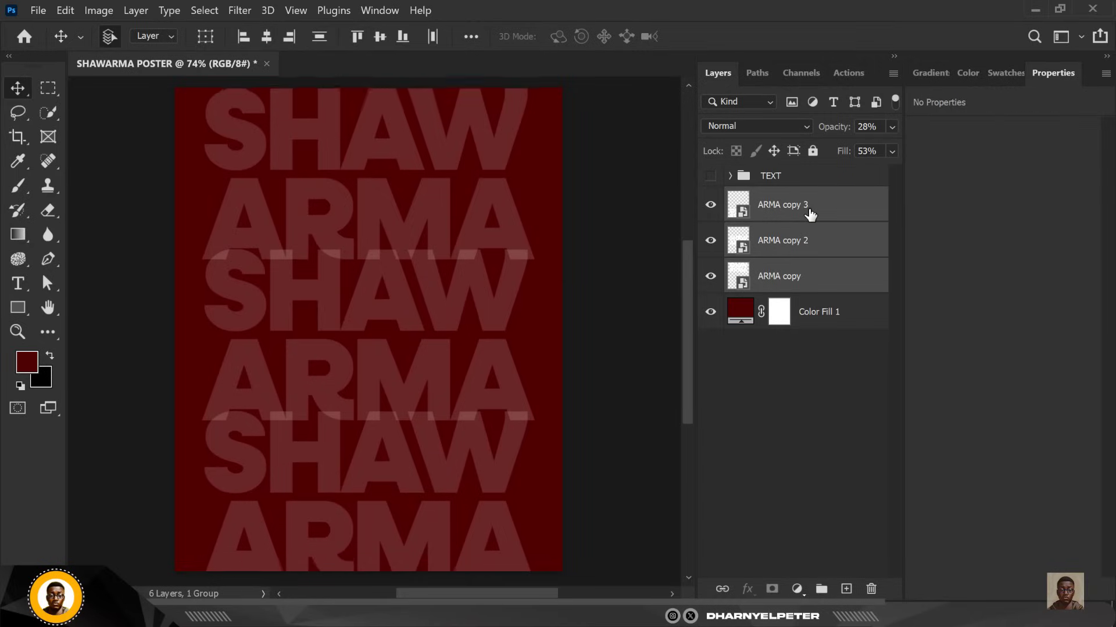
key("shift+Up")
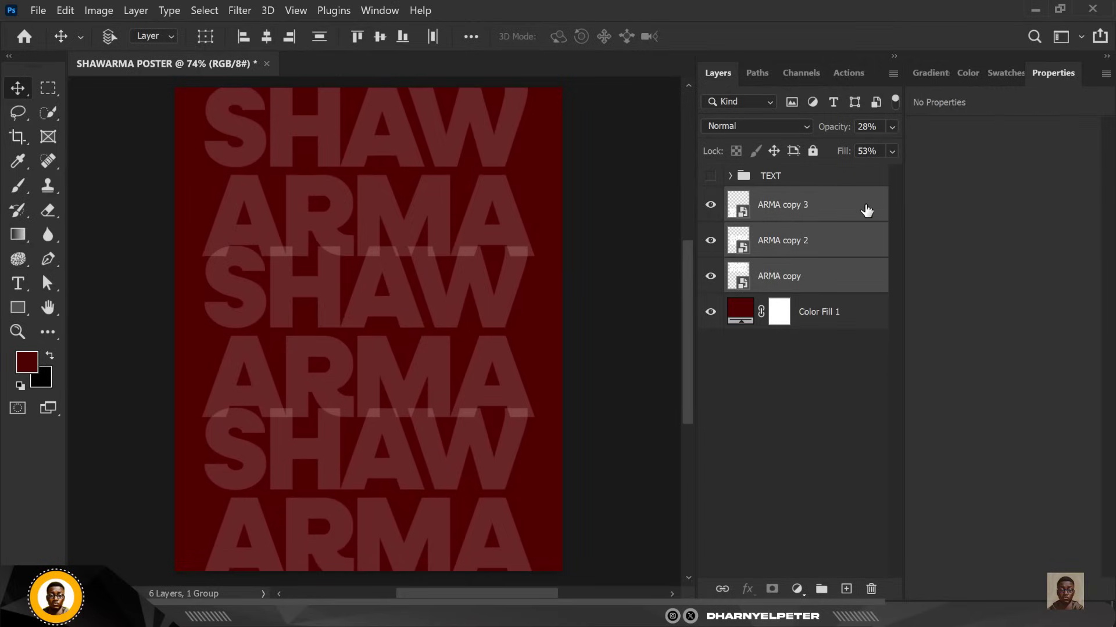
Step: Group the three faded copies as BG TEXT in Overlay mode and unhide the TEXT group
key("ctrl+g")
double_click(763, 197)
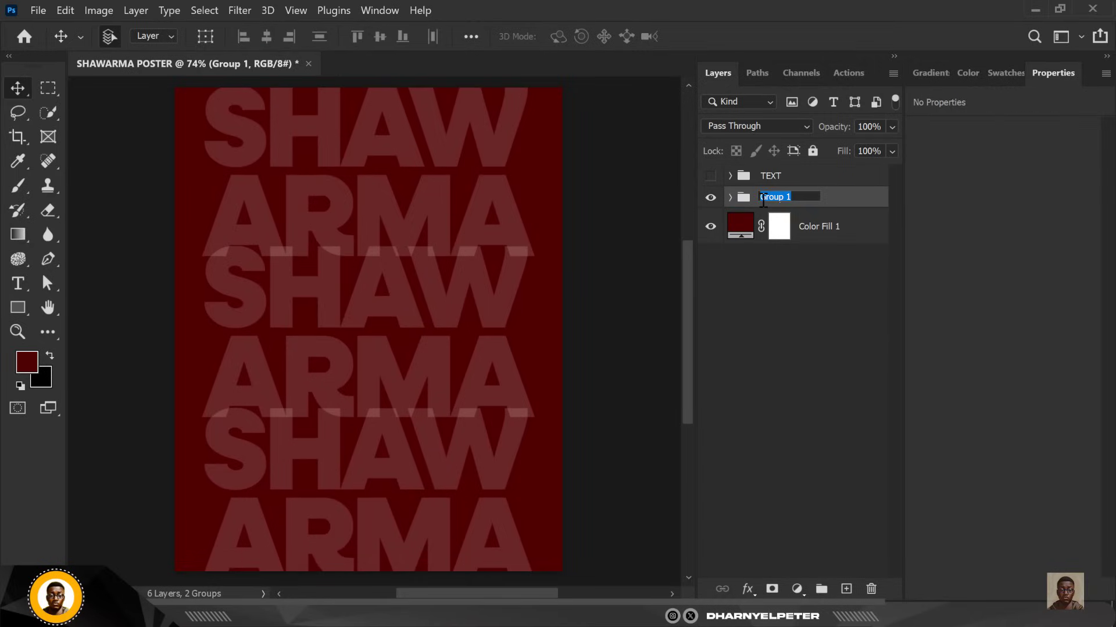
type("BG TEXT")
key("Return")
left_click(804, 128)
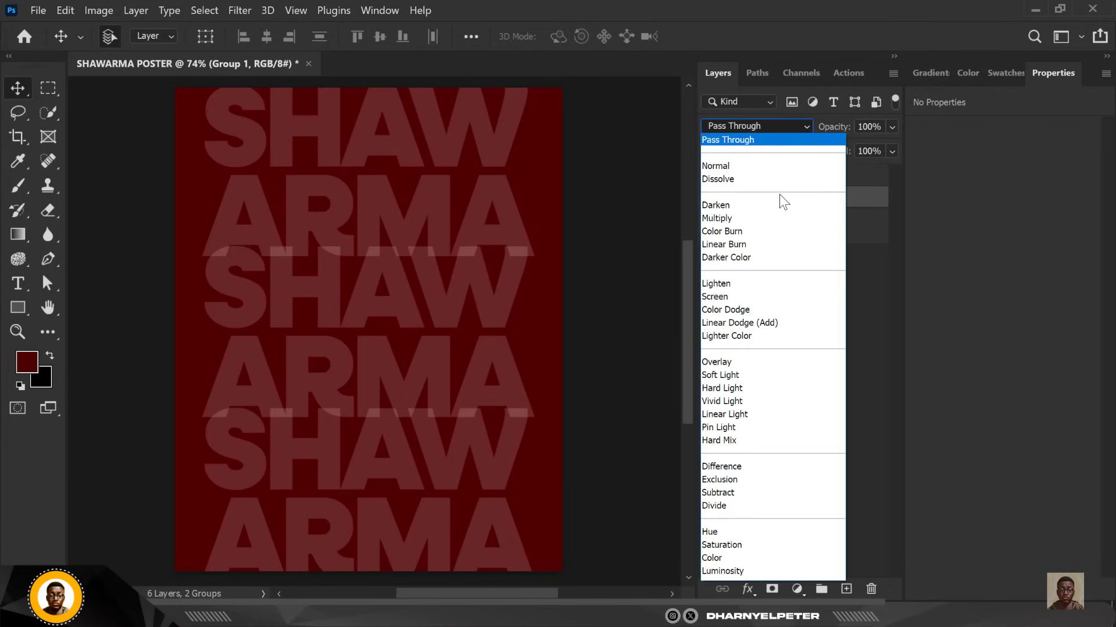
left_click(725, 363)
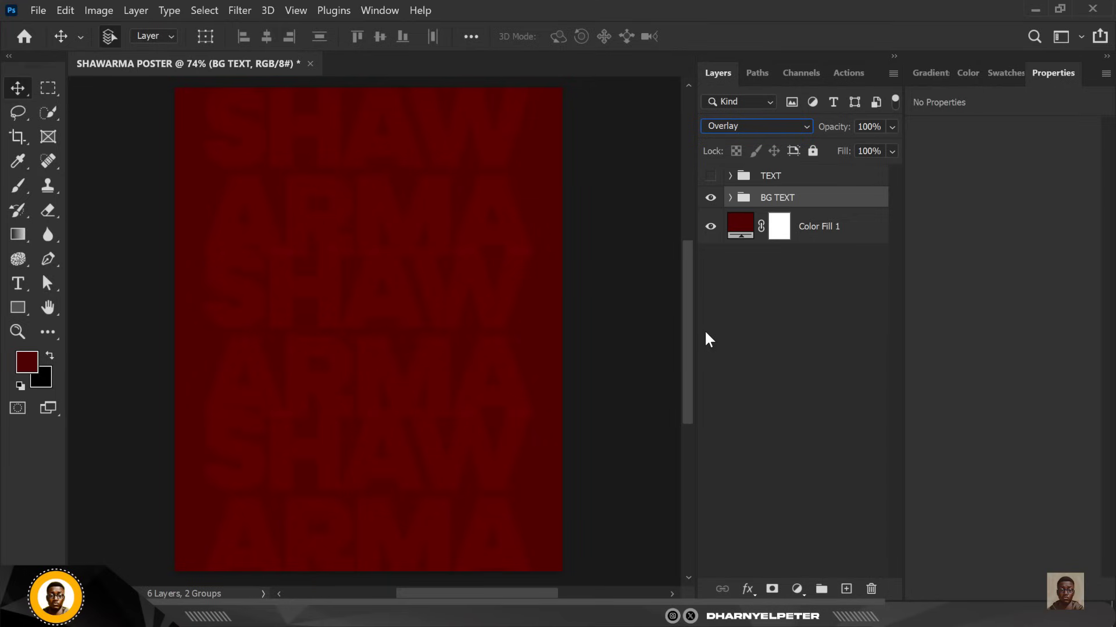
left_click(710, 176)
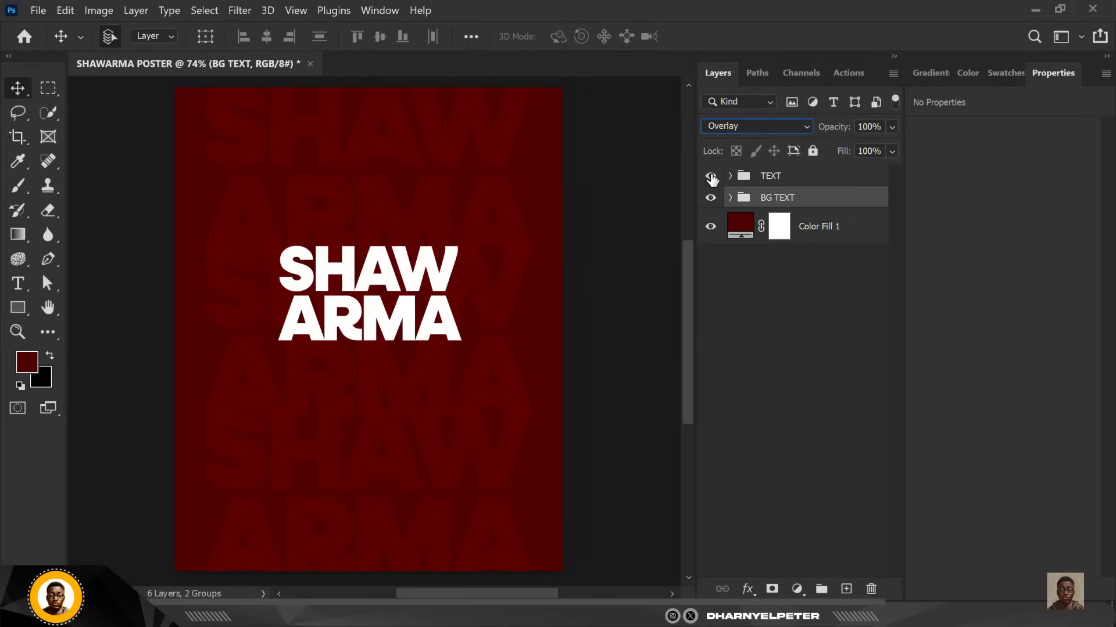
Step: Duplicate the TEXT group and move TEXT copy directly below the original title
left_click(427, 263)
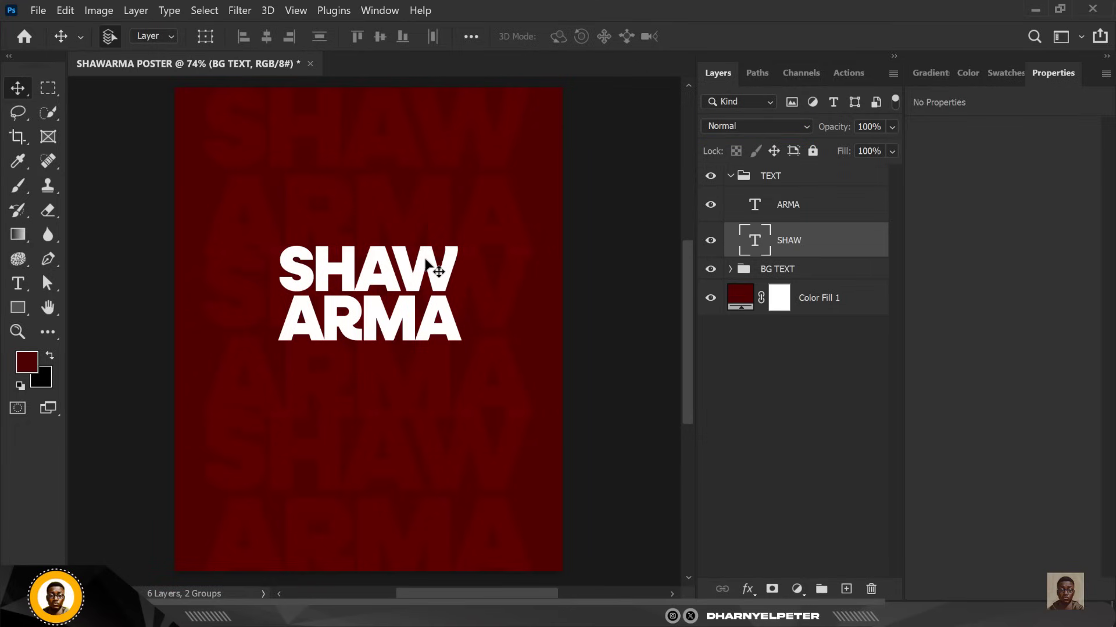
left_click(730, 176)
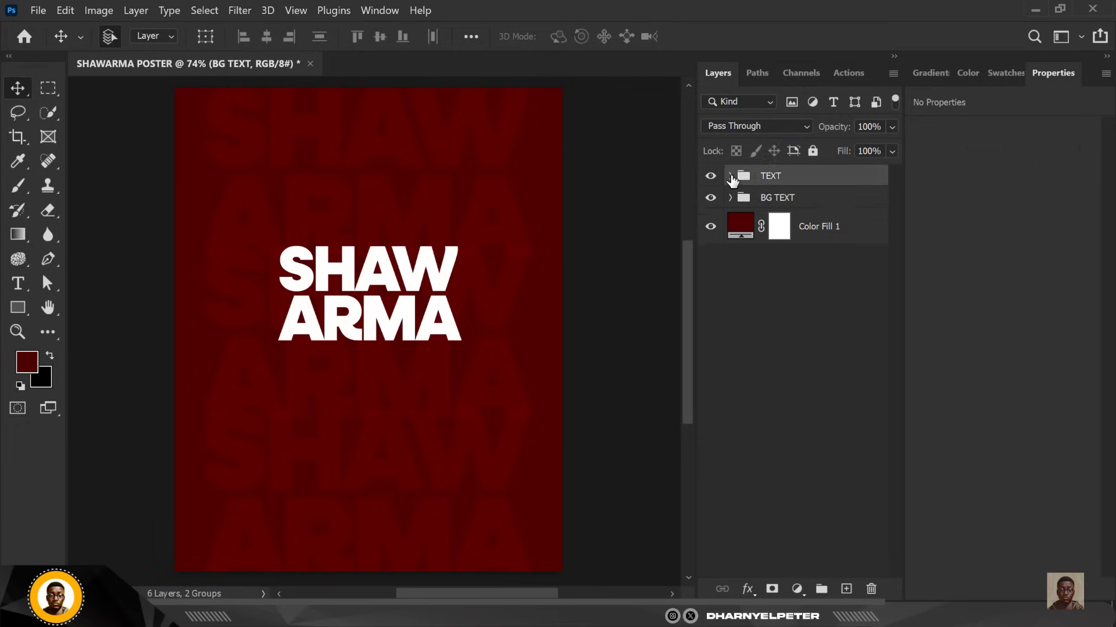
left_click(730, 176)
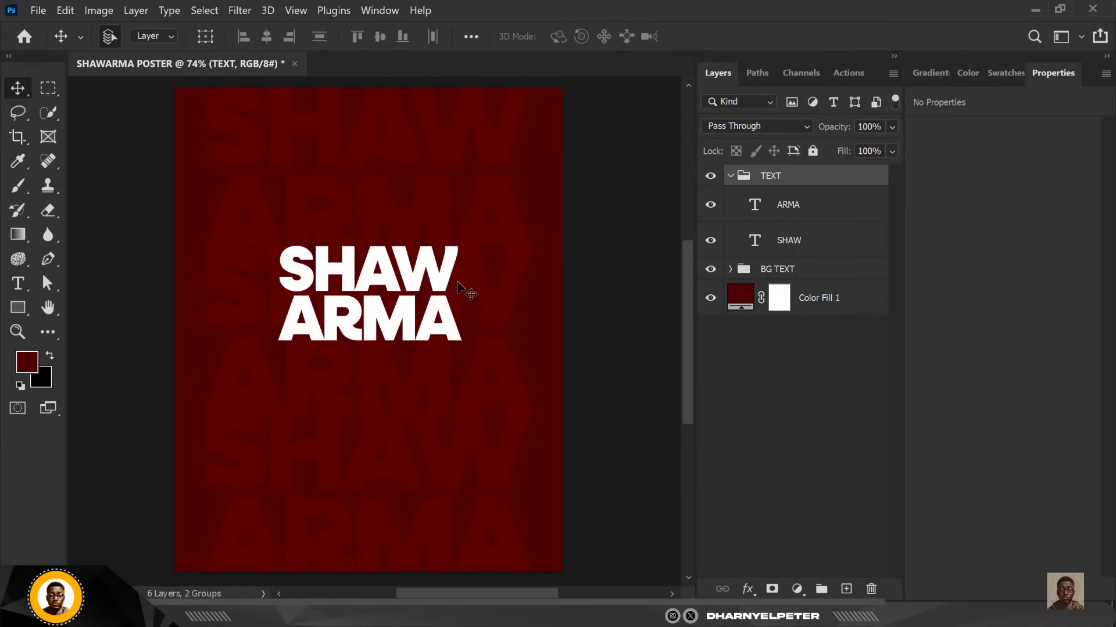
left_click(730, 176)
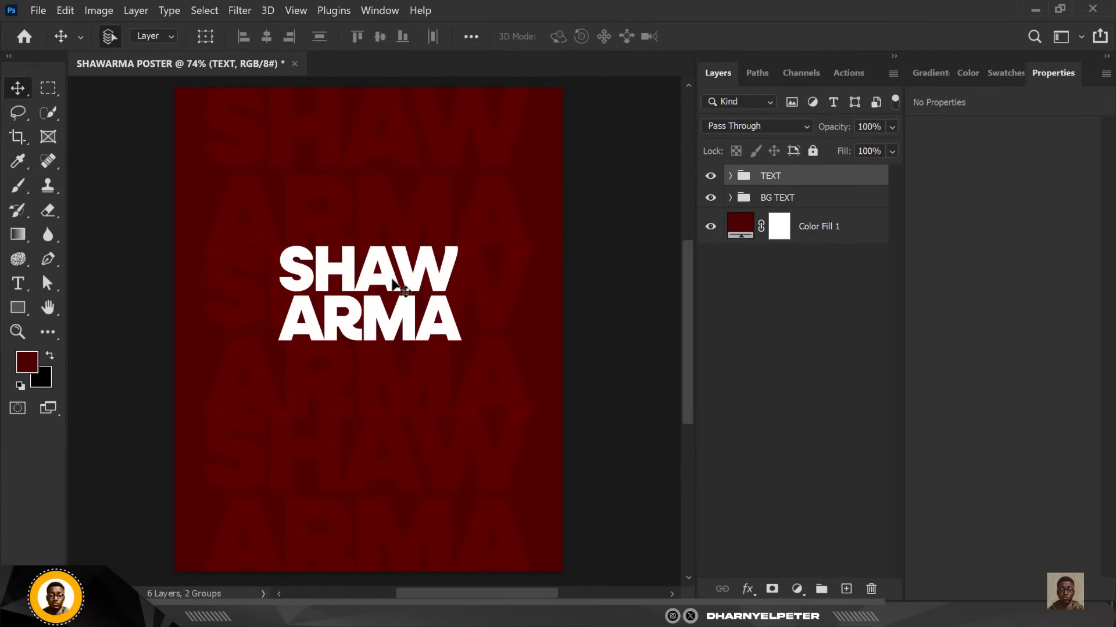
key("ctrl")
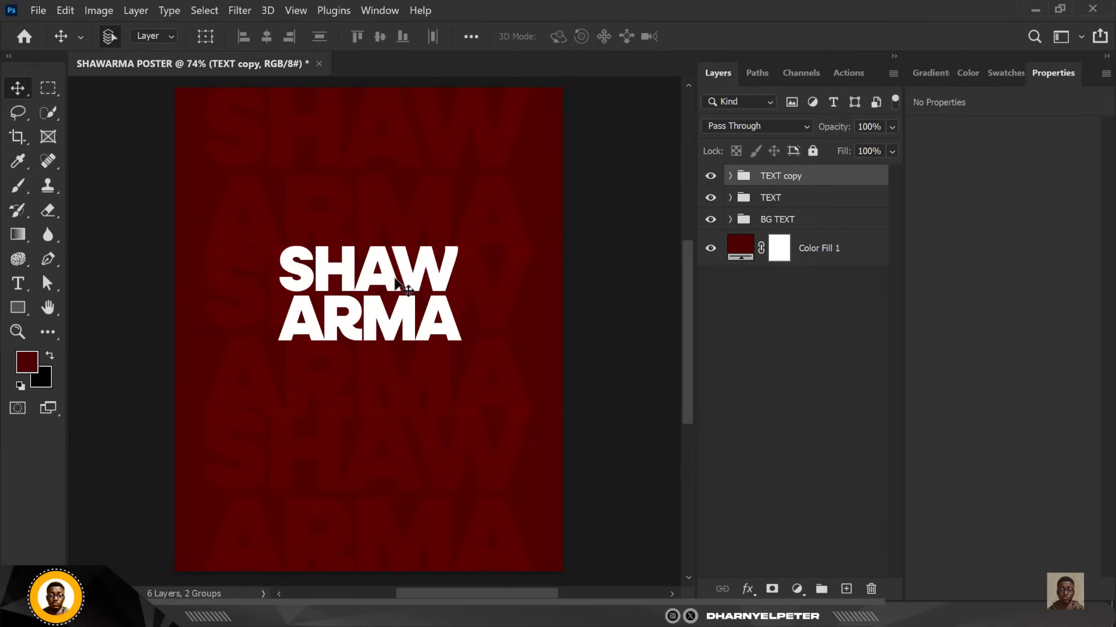
key("ctrl")
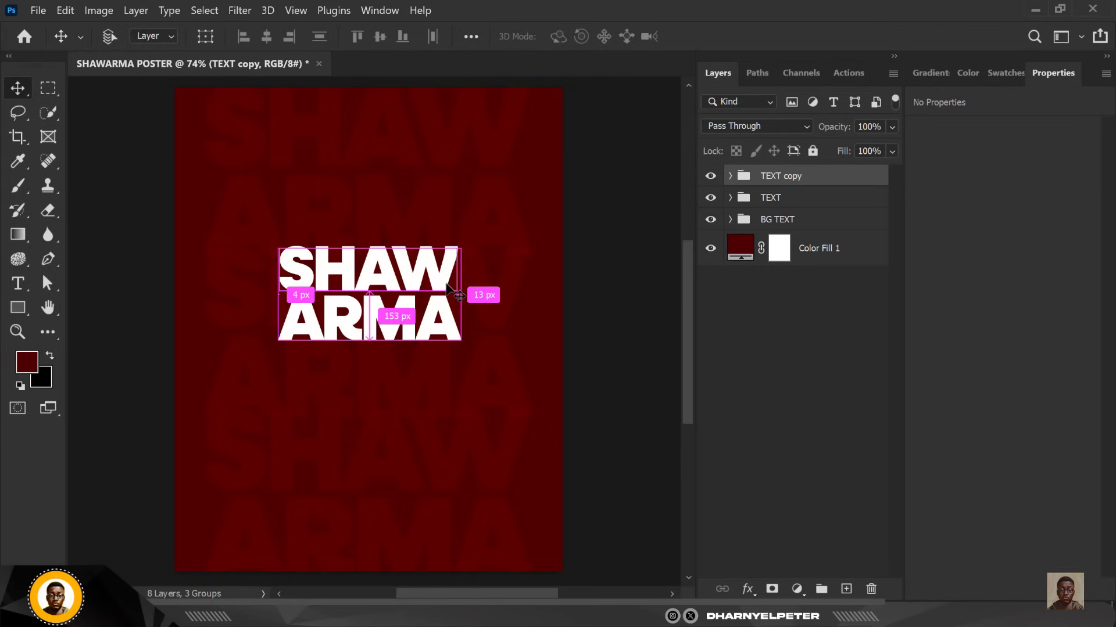
key("ctrl+t")
left_click_drag(401, 281, 405, 379)
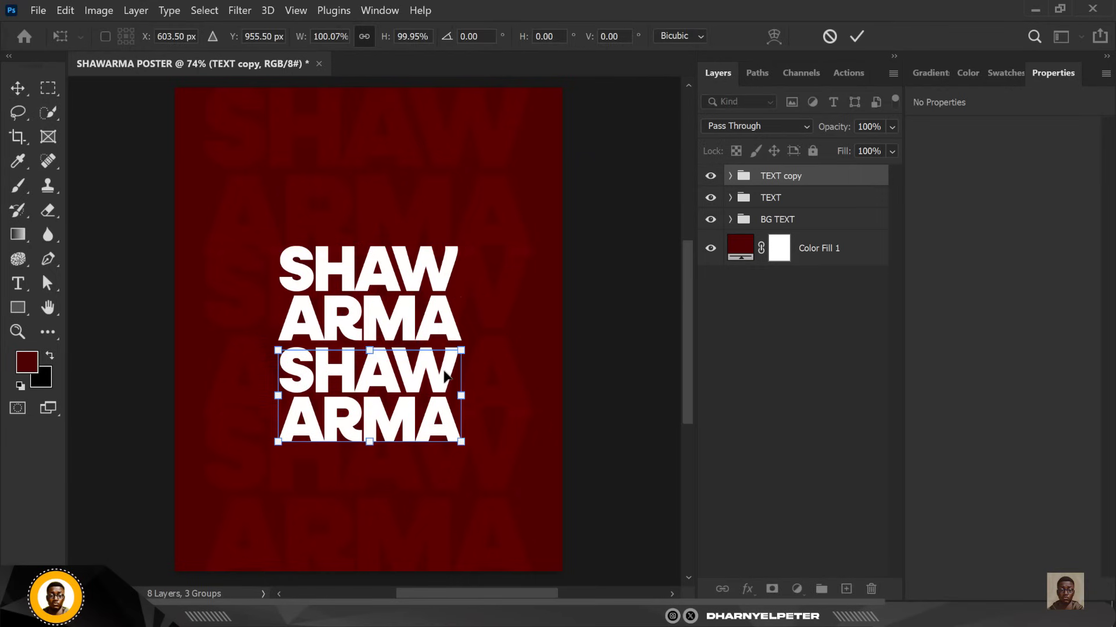
key("Return")
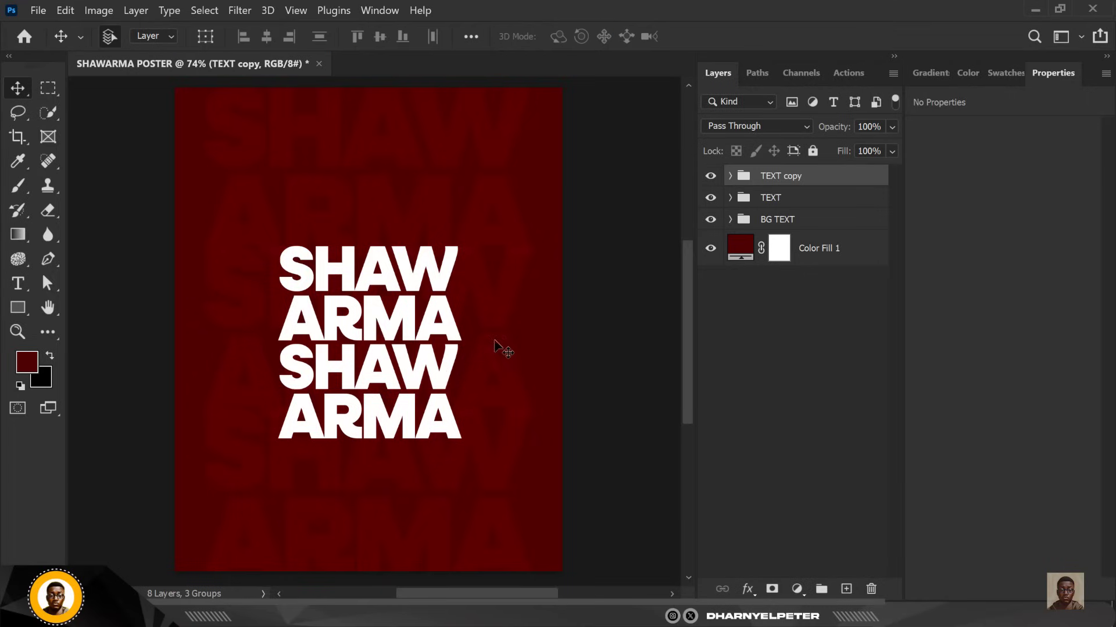
left_click(792, 199)
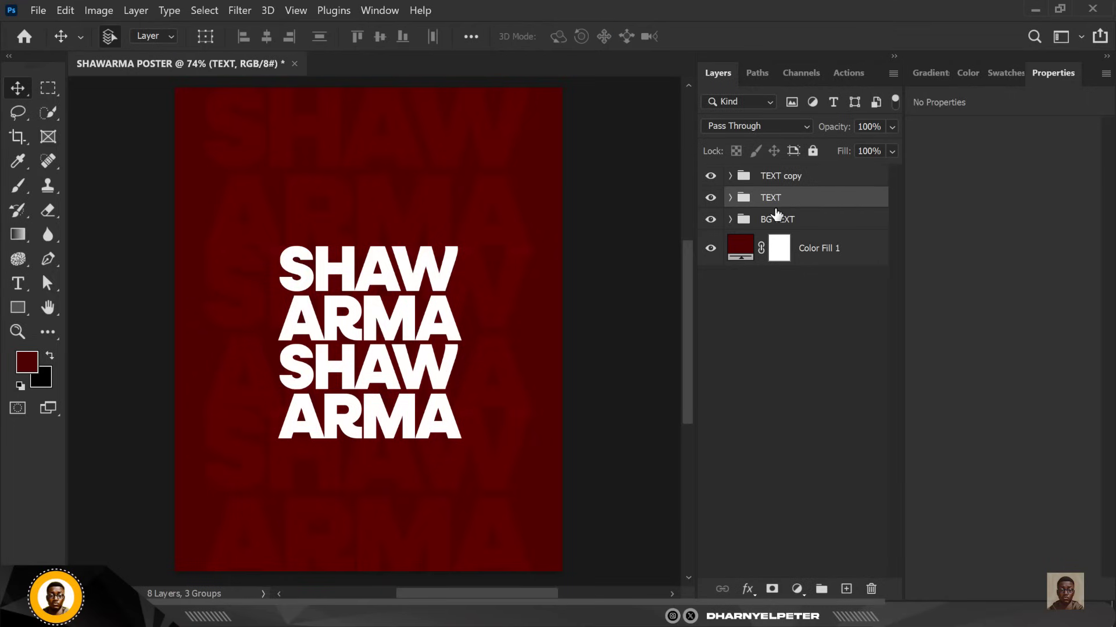
Step: Move and enlarge TEXT and TEXT copy together, then nudge the white stack up slightly
left_click(796, 177, "shift")
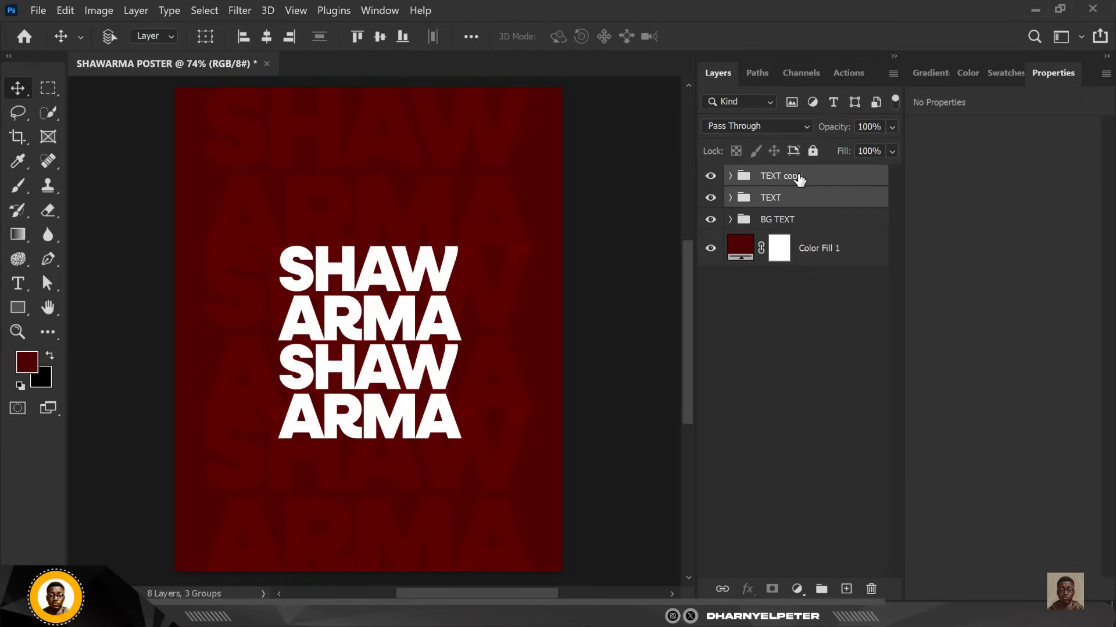
key("ctrl+t")
left_click_drag(381, 329, 388, 306)
left_click_drag(462, 409, 497, 446)
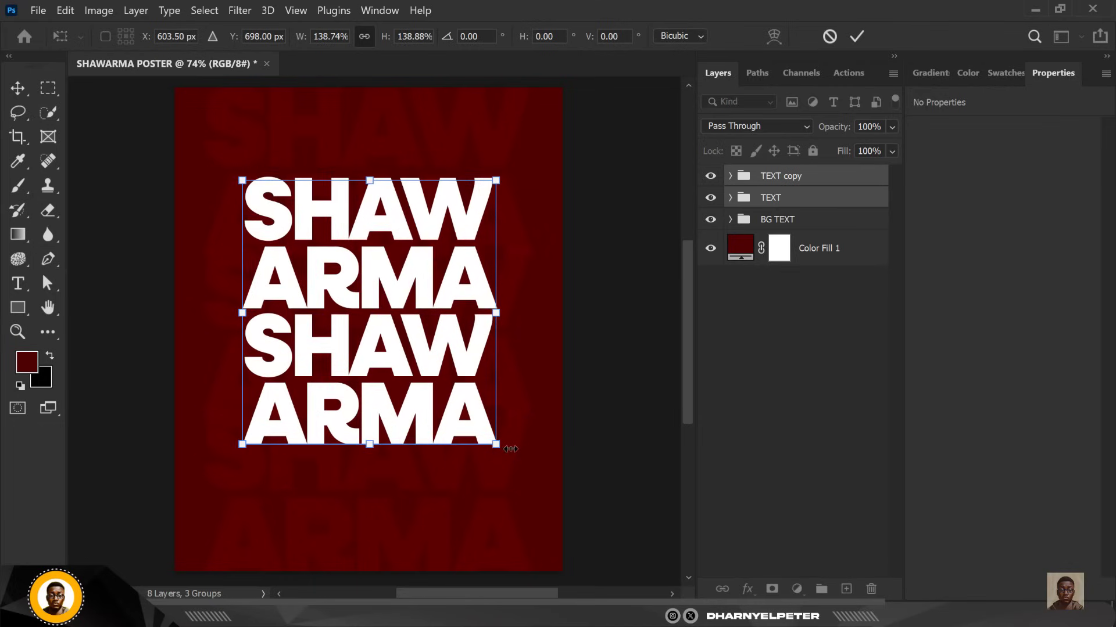
key("Return")
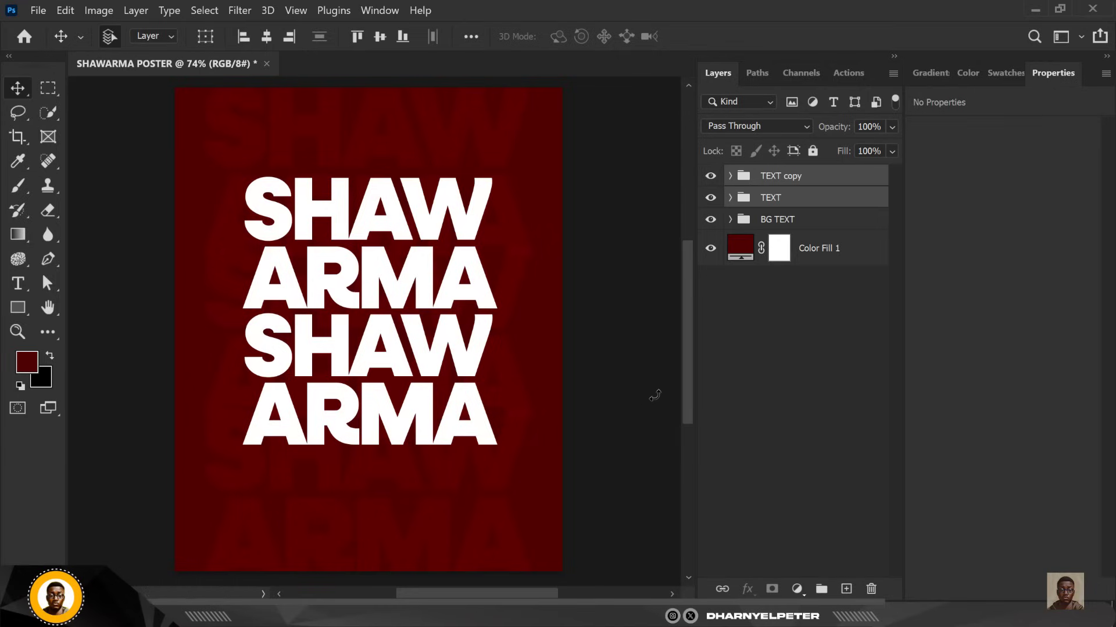
key("shift+Up")
key("shift+Up")
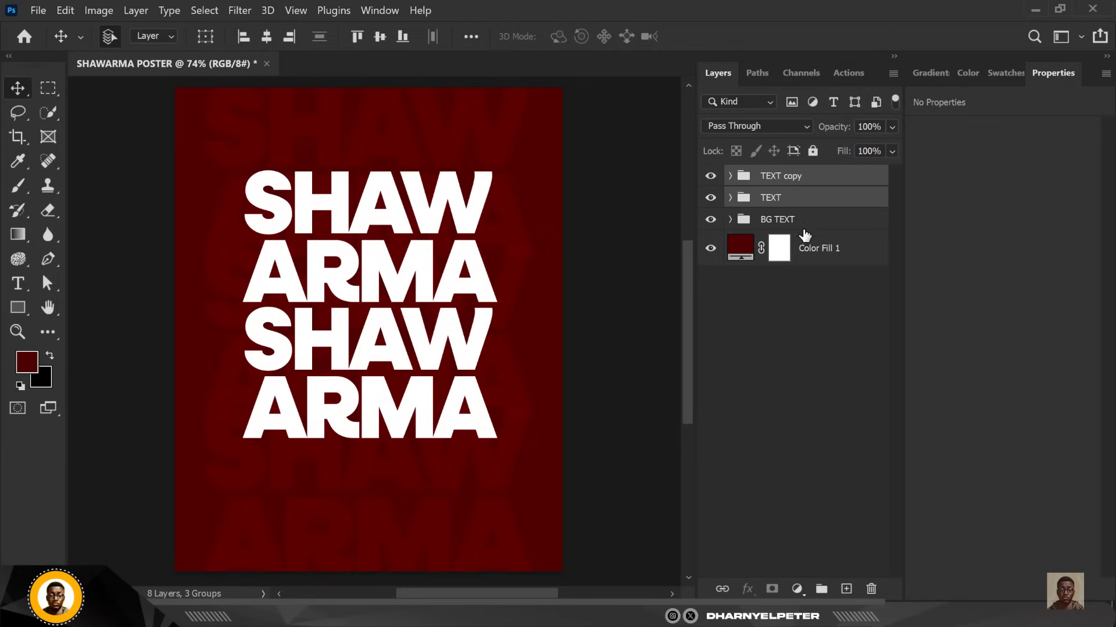
Step: Scale the BG TEXT group to about 126% so it spreads beyond the poster edges
left_click(802, 225)
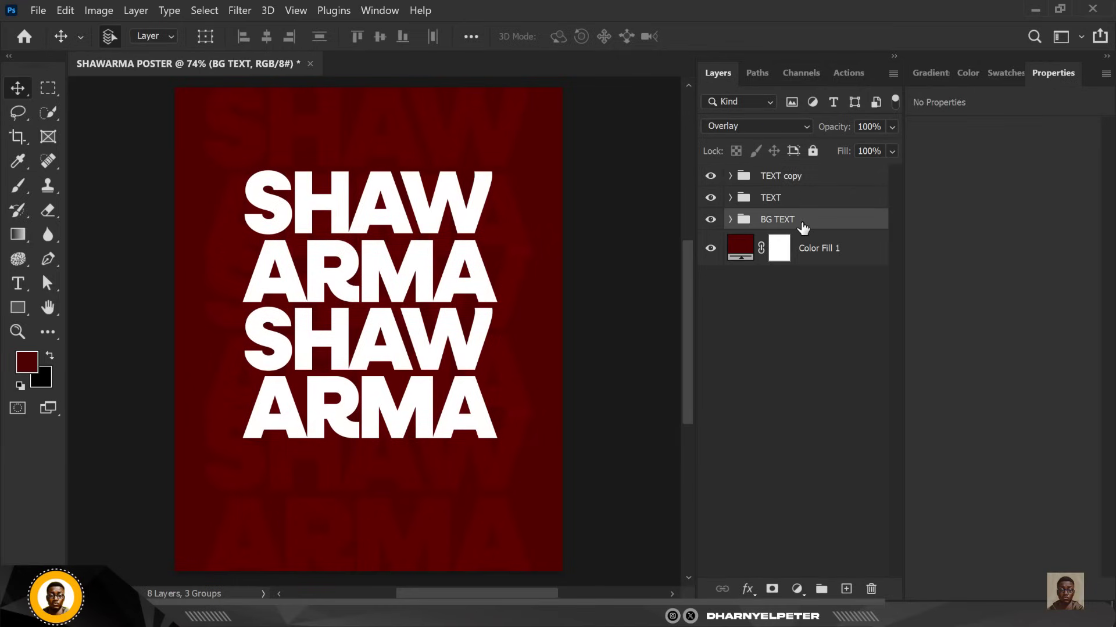
key("ctrl+t")
scroll(232, 171, "down", 1)
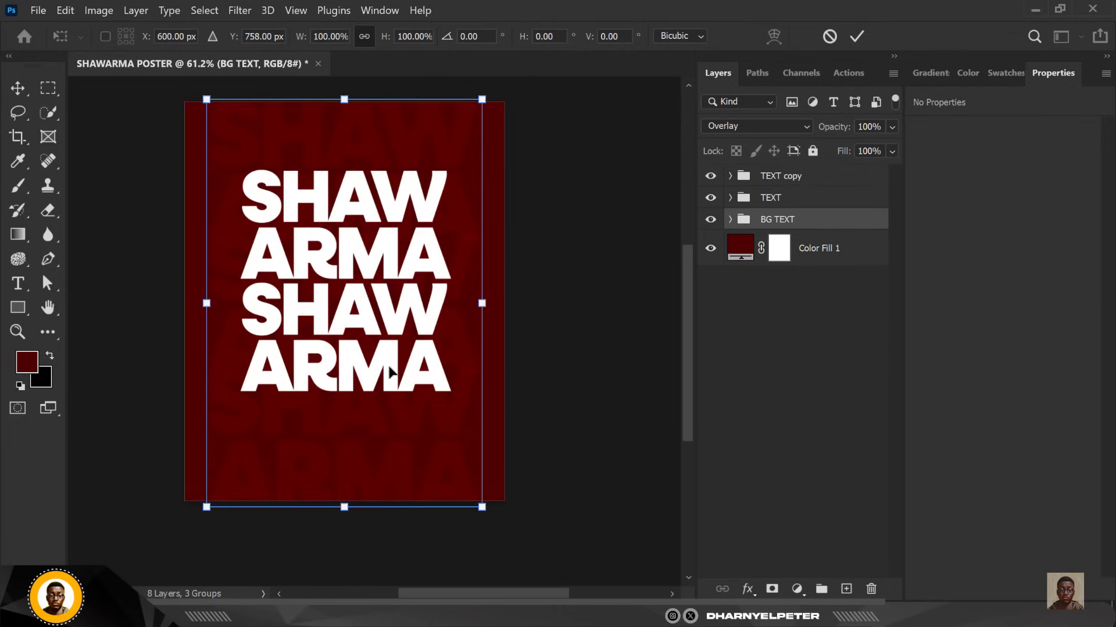
left_click_drag(482, 507, 516, 558)
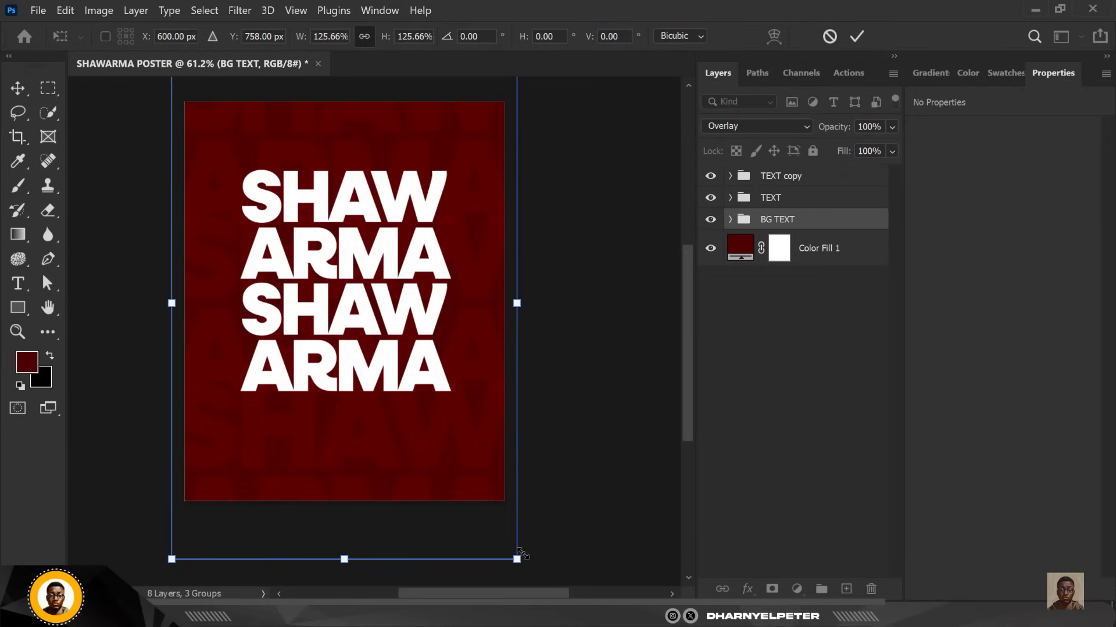
key("Return")
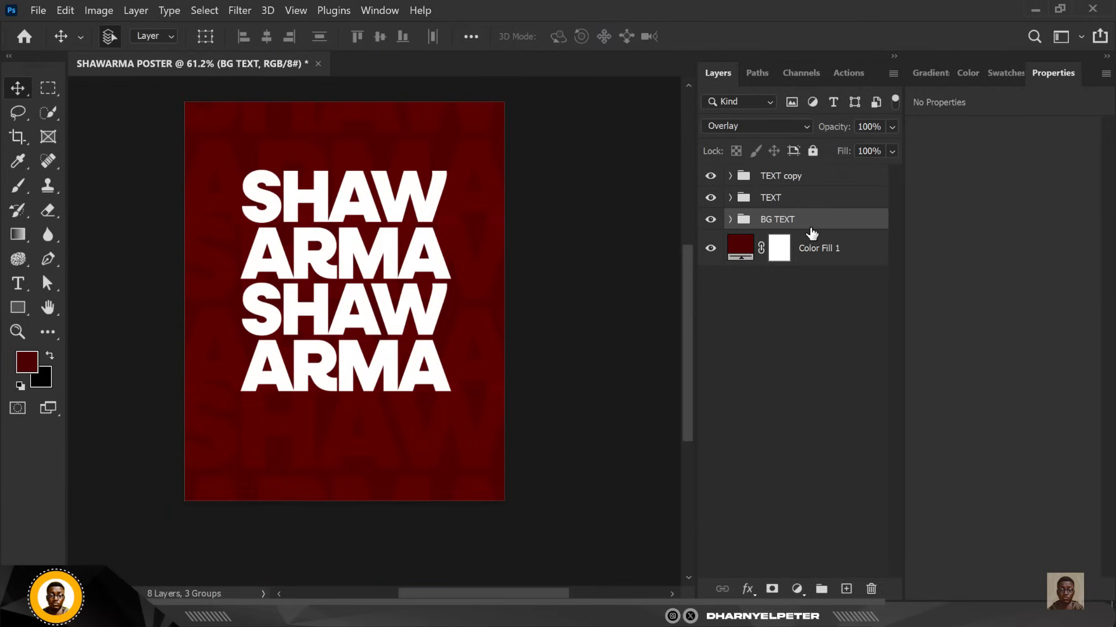
scroll(478, 242, "up", 1)
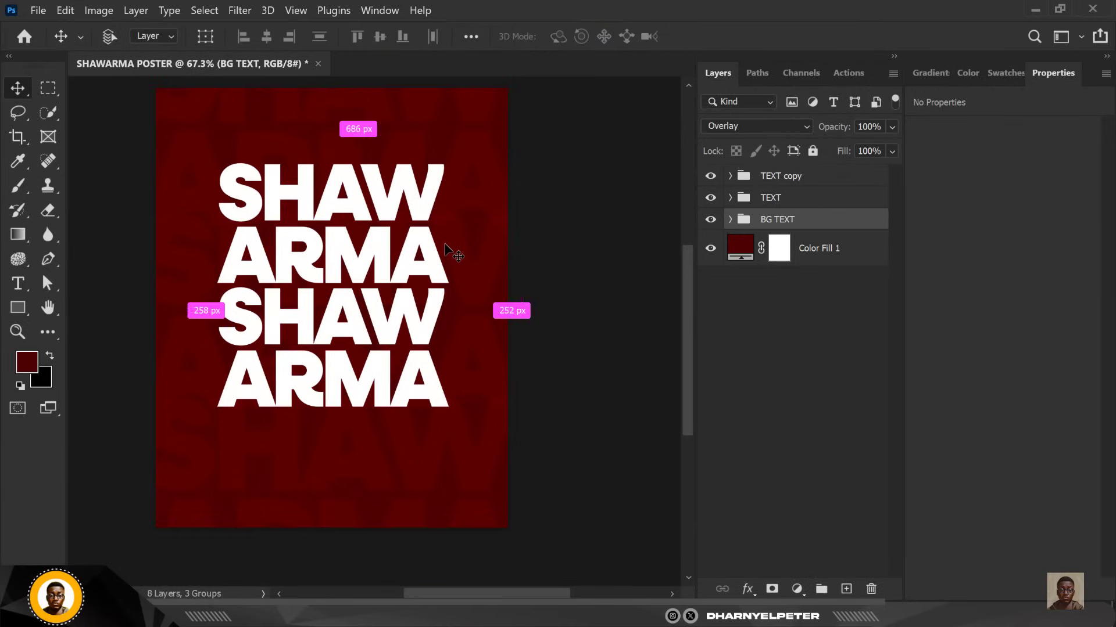
scroll(444, 244, "up", 1)
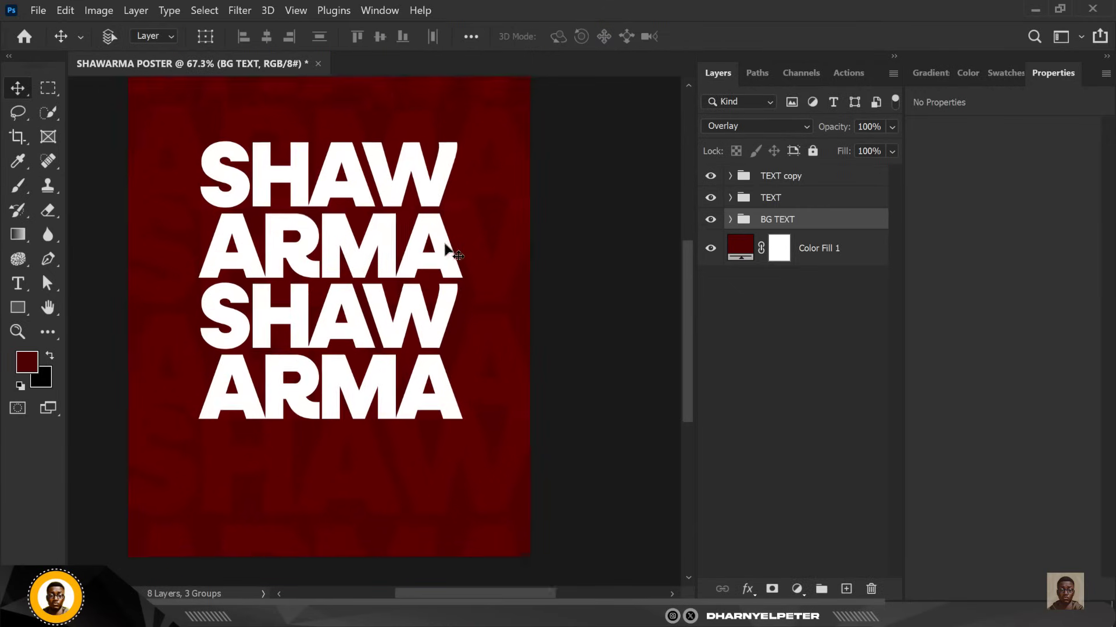
Step: Convert Color Fill 1 to a smart object, add 6.78% noise, and blend it as Overlay
right_click(861, 260)
left_click(948, 238)
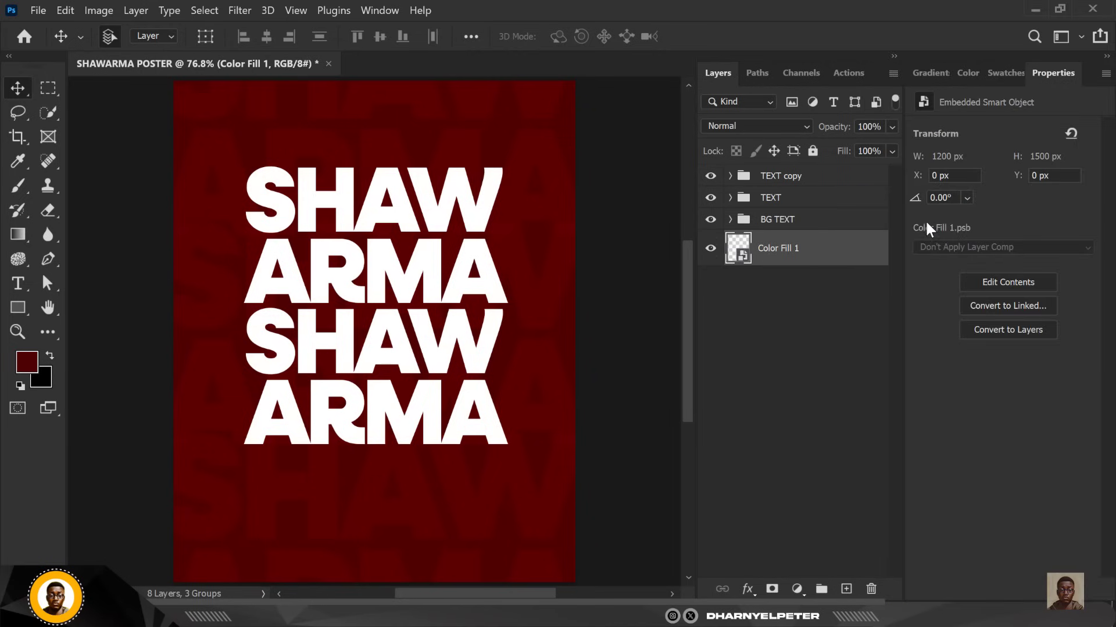
left_click(241, 10)
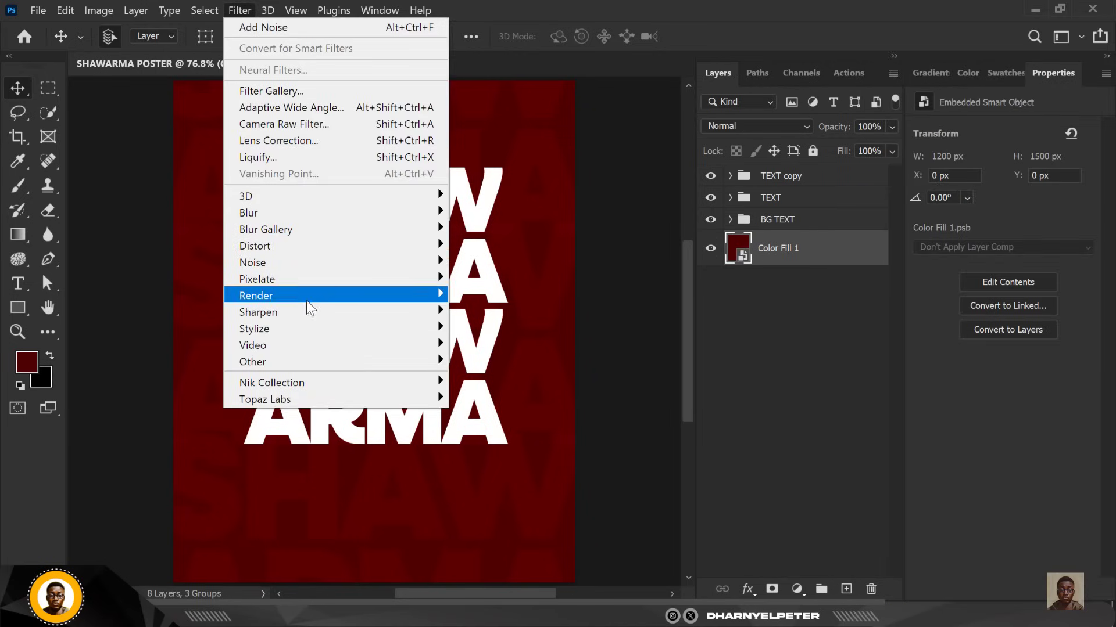
mouse_move(288, 263)
left_click(514, 261)
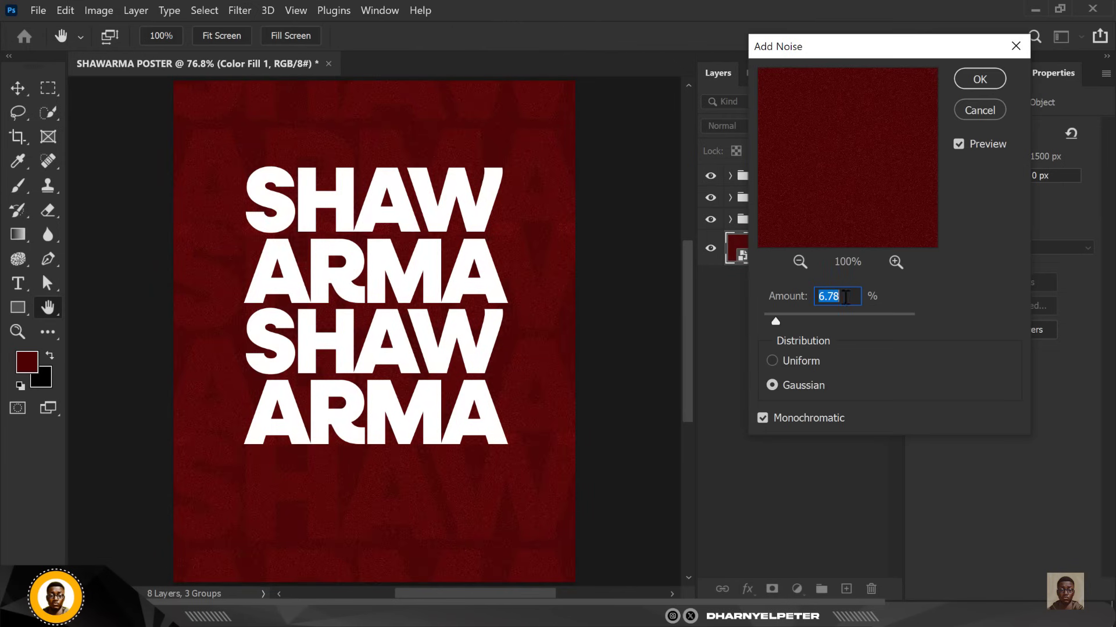
left_click(979, 78)
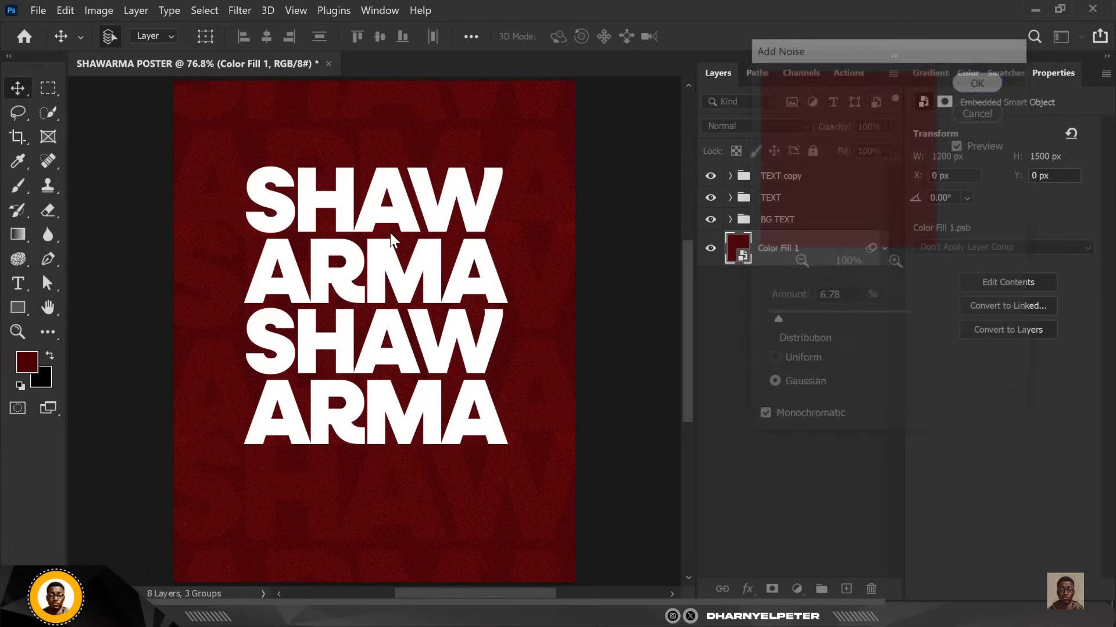
scroll(389, 233, "down", 2)
scroll(389, 233, "up", 1)
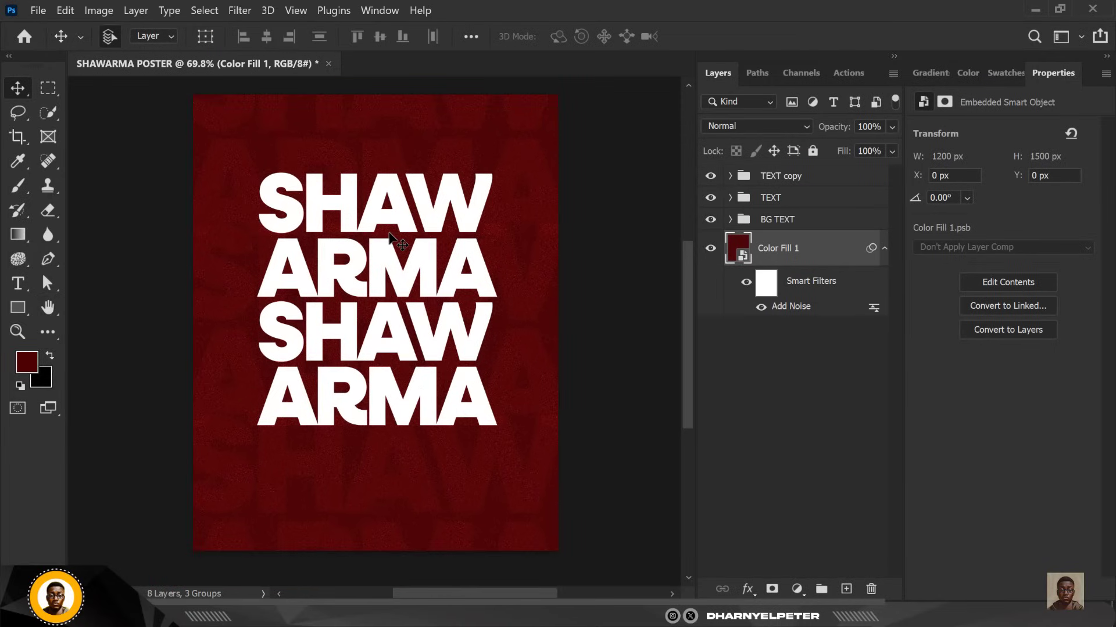
key("shift+alt+o")
Step: Group BG TEXT and Color Fill 1 into a group named BG
left_click(791, 222)
left_click(826, 255, "ctrl")
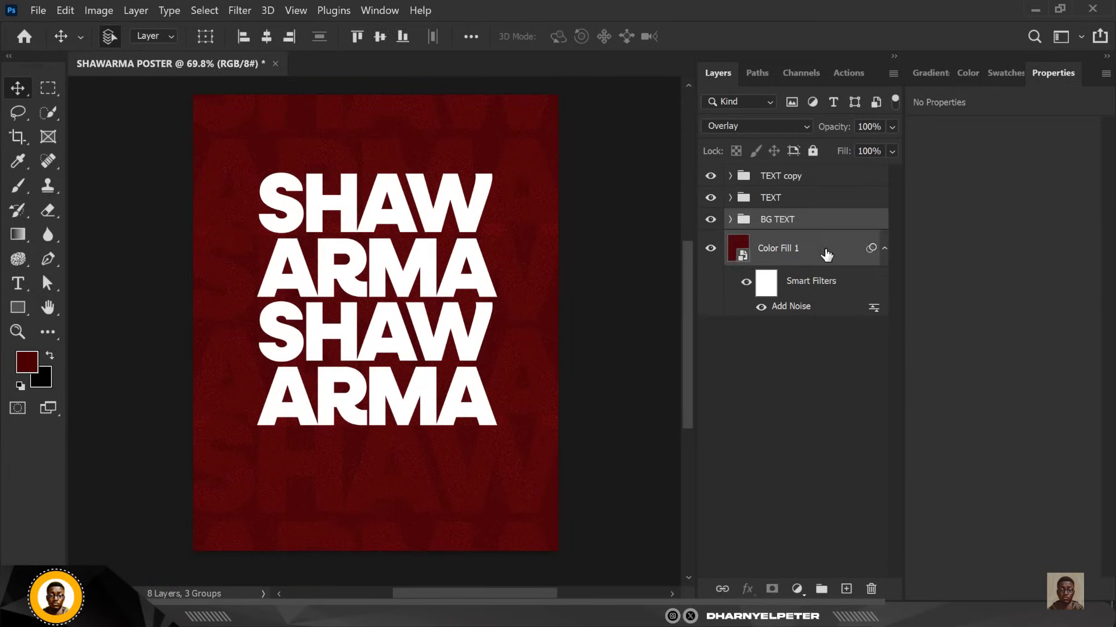
key("ctrl+g")
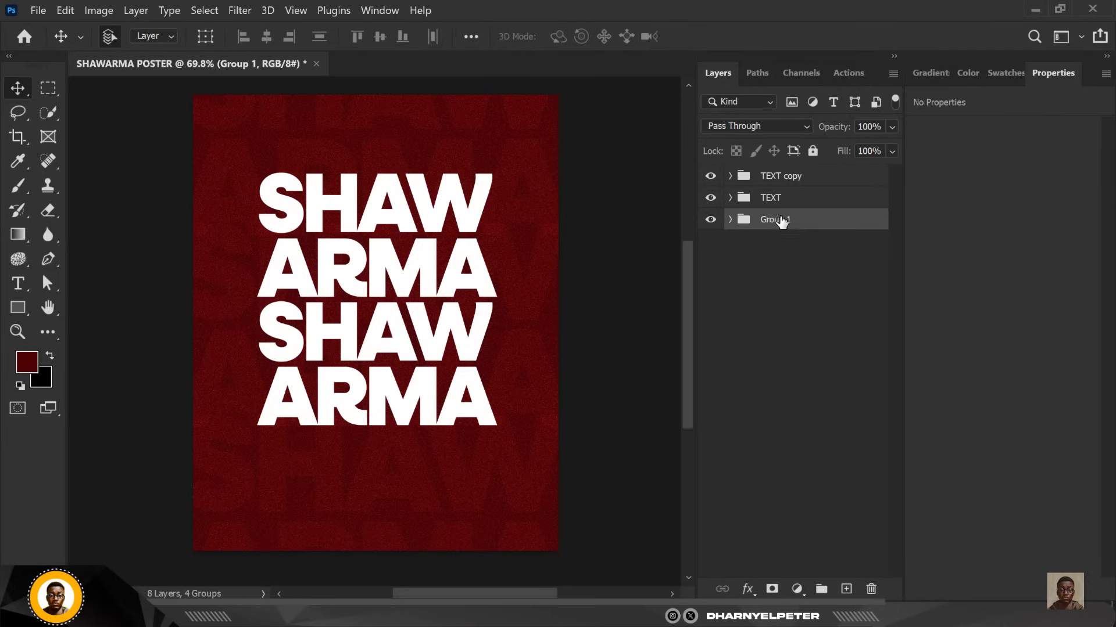
double_click(779, 220)
type("BG")
key("Return")
Step: Group TEXT and TEXT copy as 'MAIN TEXT' and nudge it up slightly
left_click(786, 198)
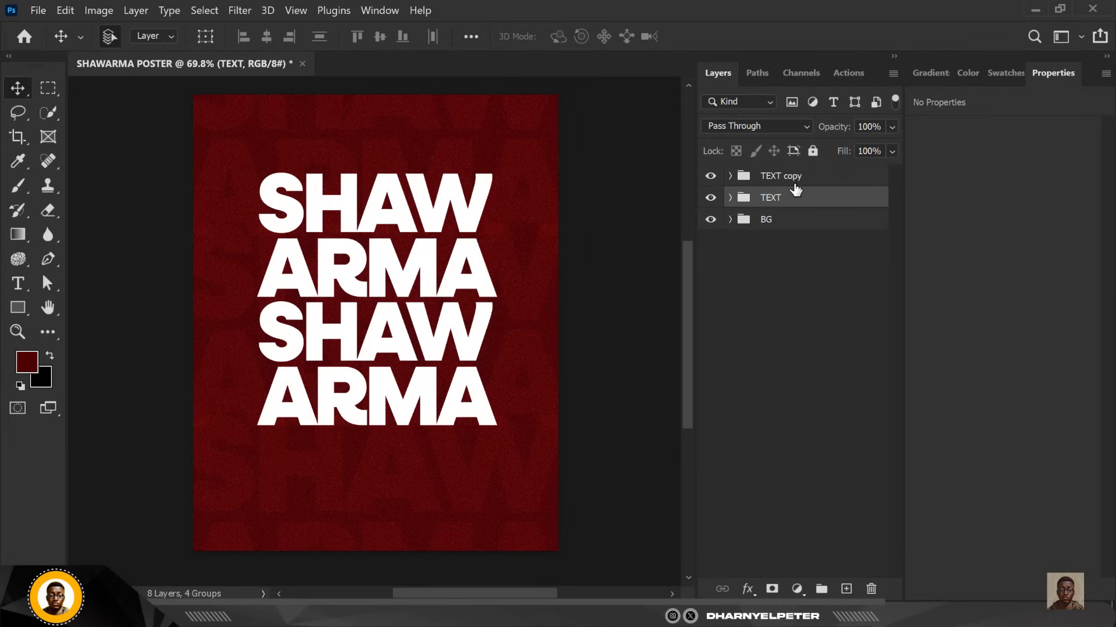
left_click(803, 177, "shift")
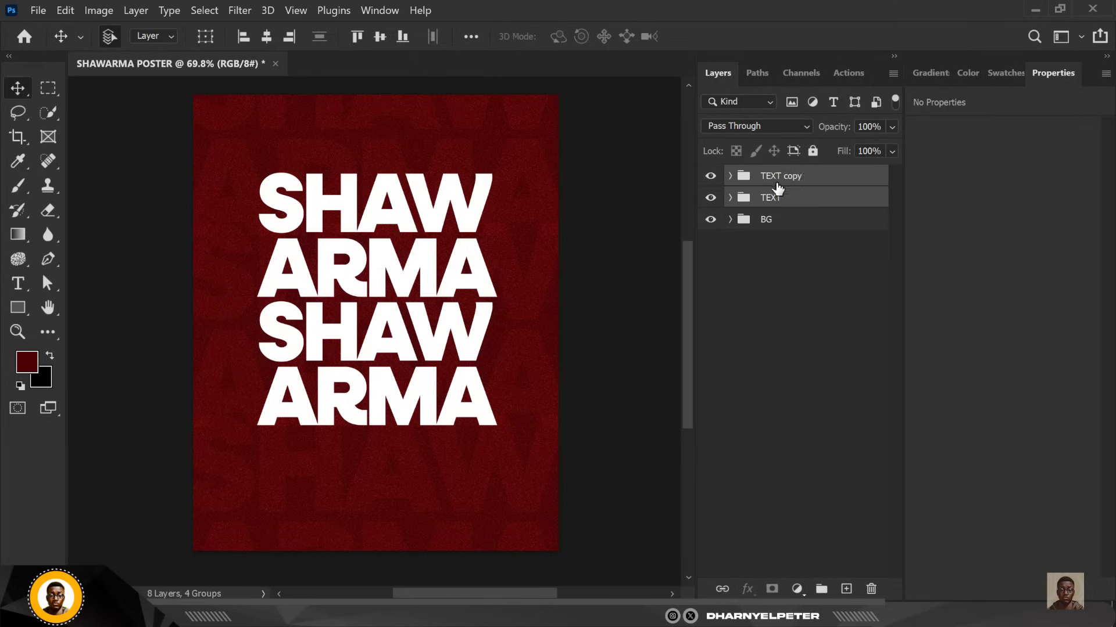
key("ctrl+g")
double_click(772, 176)
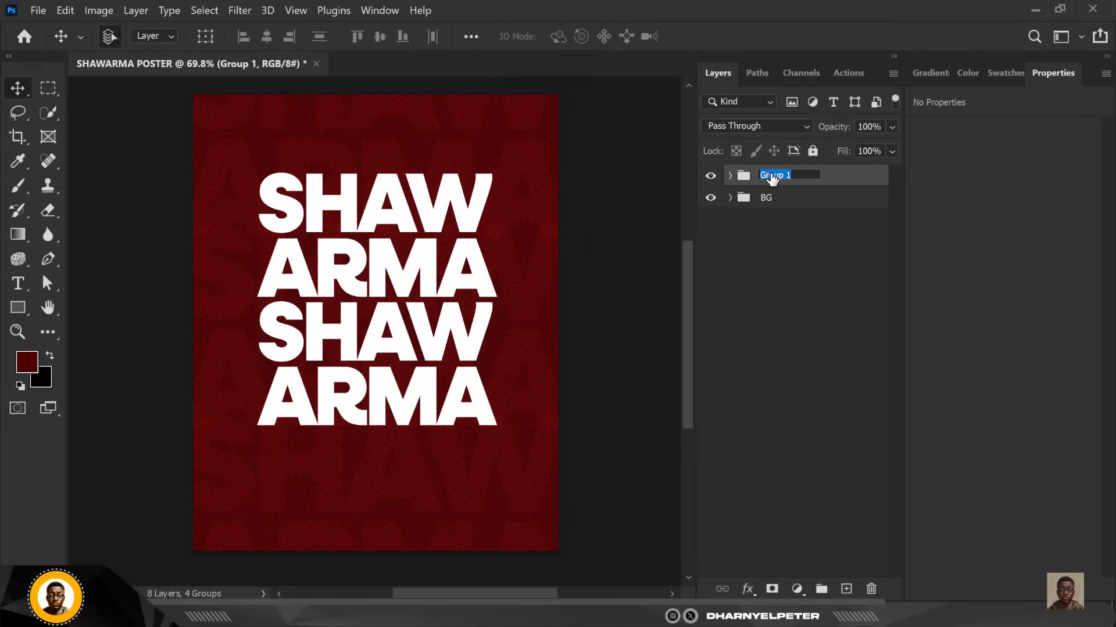
type("MAIN TEXT")
key("Return")
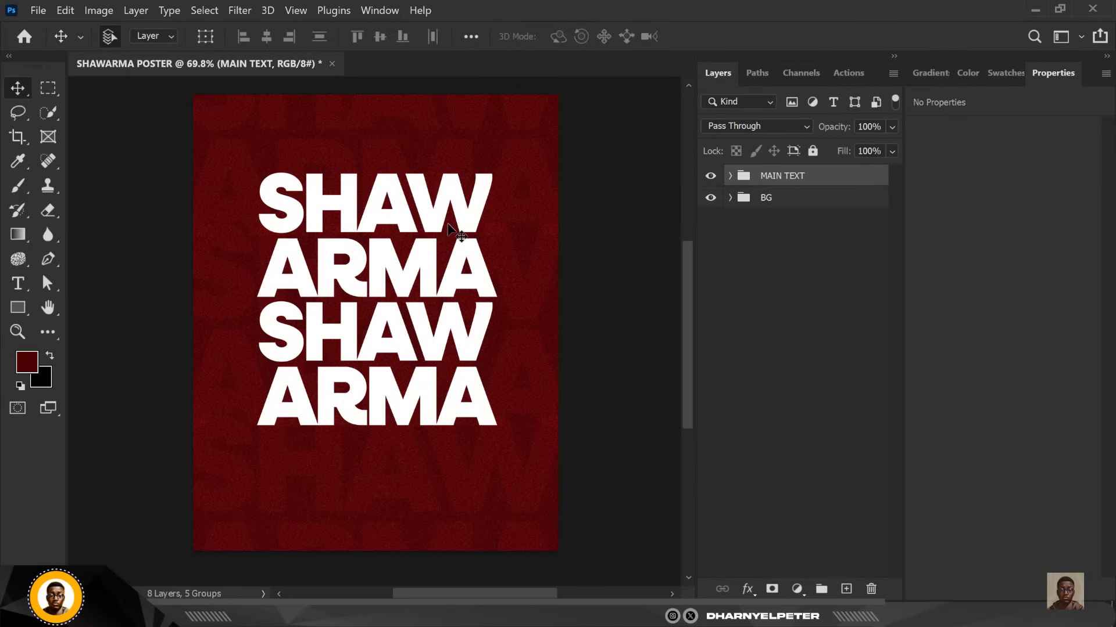
key("shift+Up")
key("shift+Up")
key("shift+Up")
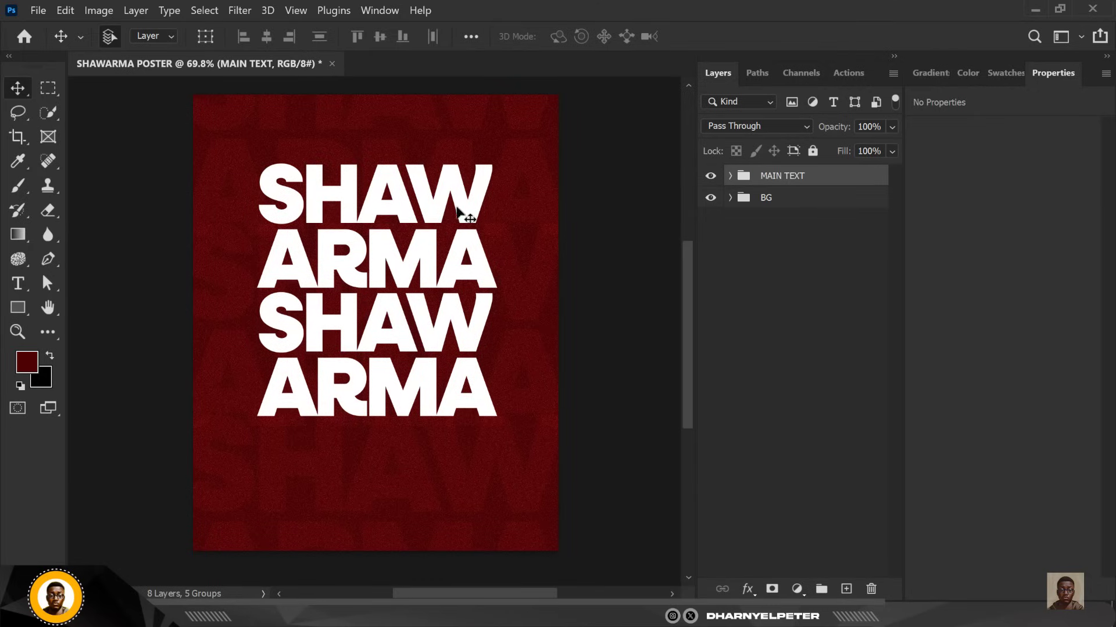
Step: Add a horizontal text line reading 'SHAWARMA' above the big lettering
left_click(18, 284)
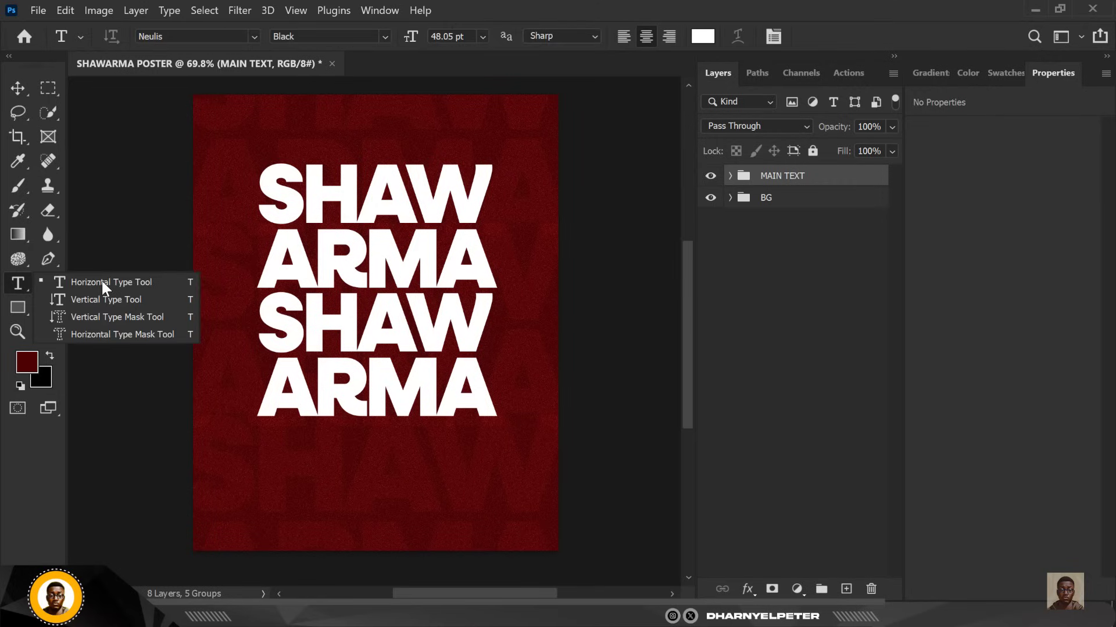
left_click(297, 138)
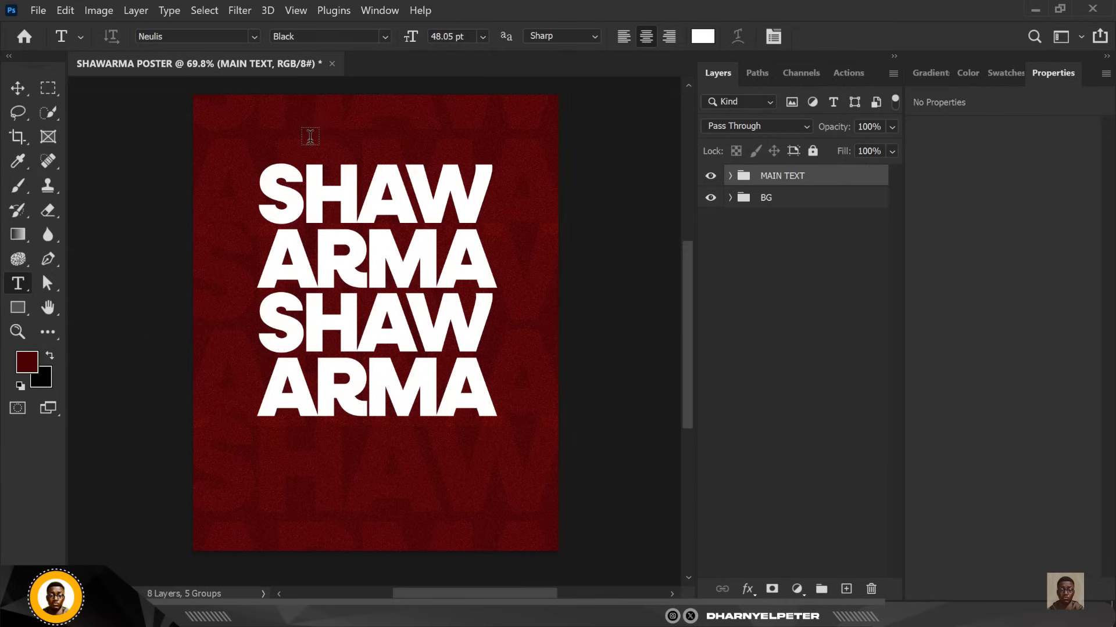
left_click(306, 141)
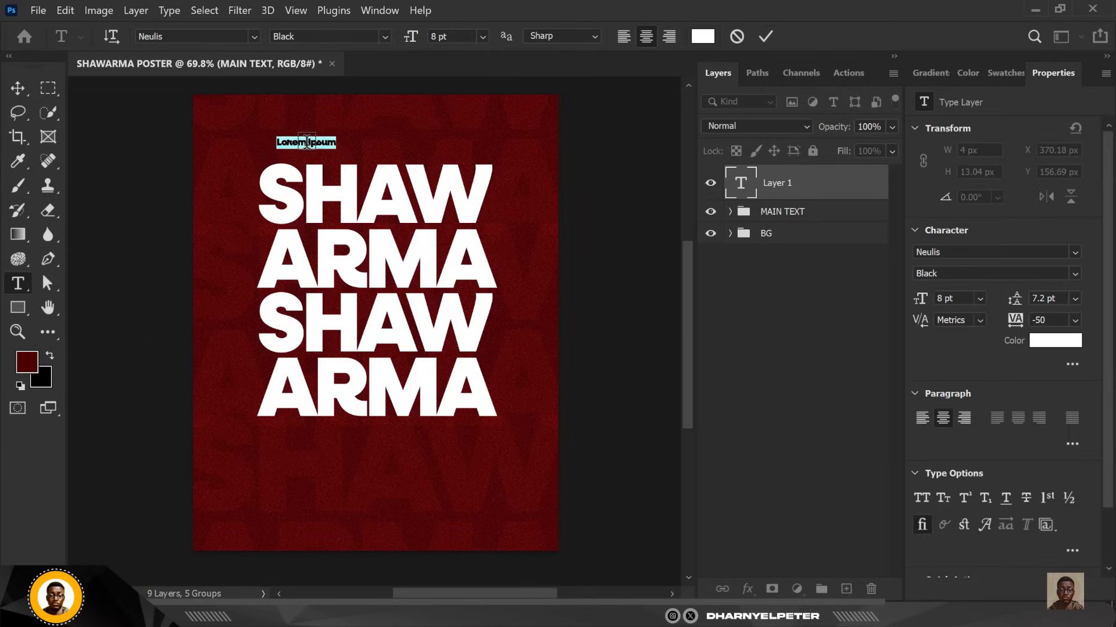
type("SHA")
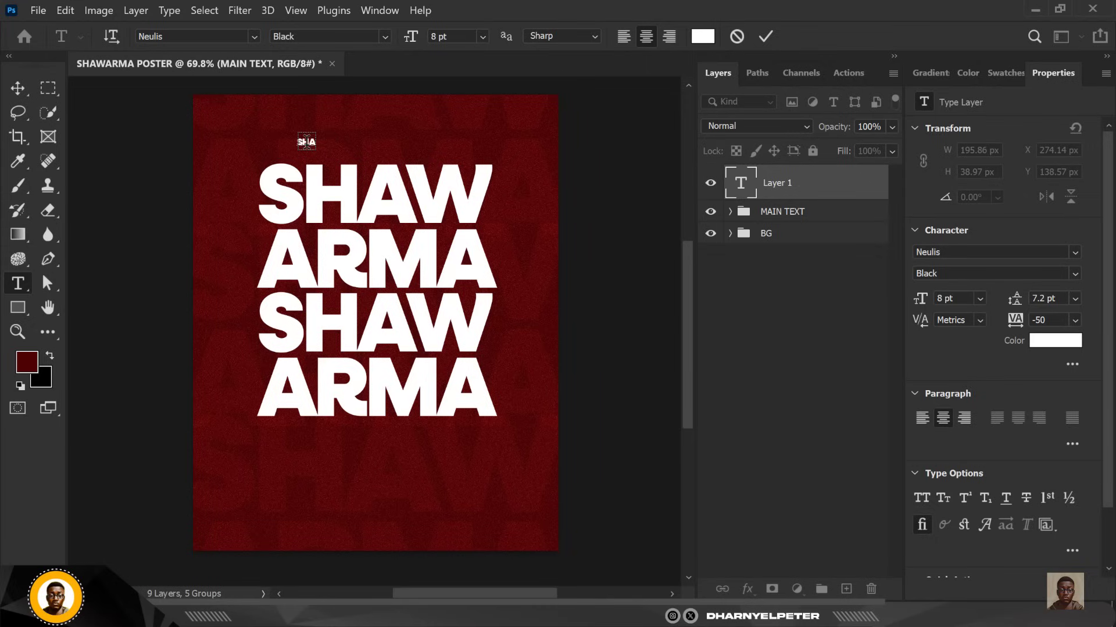
type("WARMA")
left_click(18, 91)
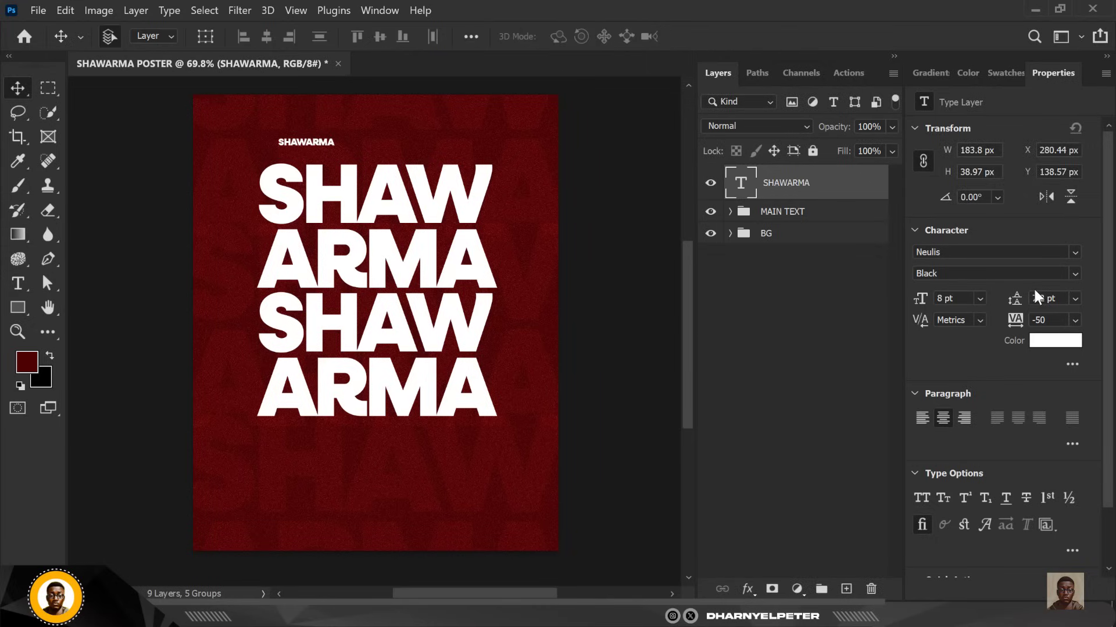
Step: Set the SHAWARMA tracking to 1200 and centre it above the stacked title
left_click(1028, 320)
type("600")
key("Return")
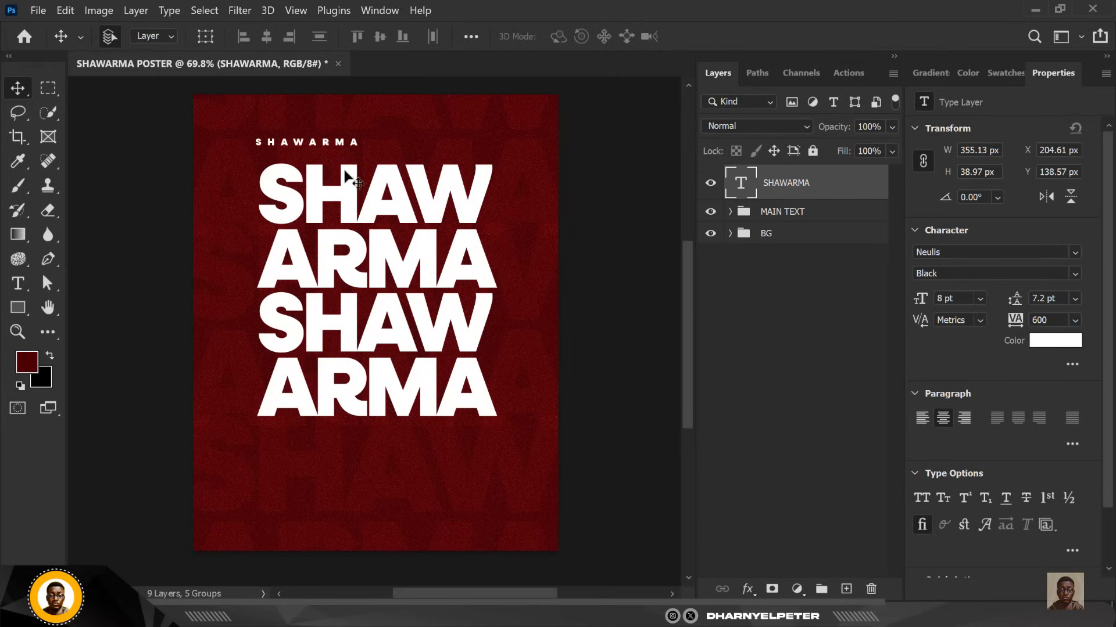
left_click_drag(330, 150, 394, 157)
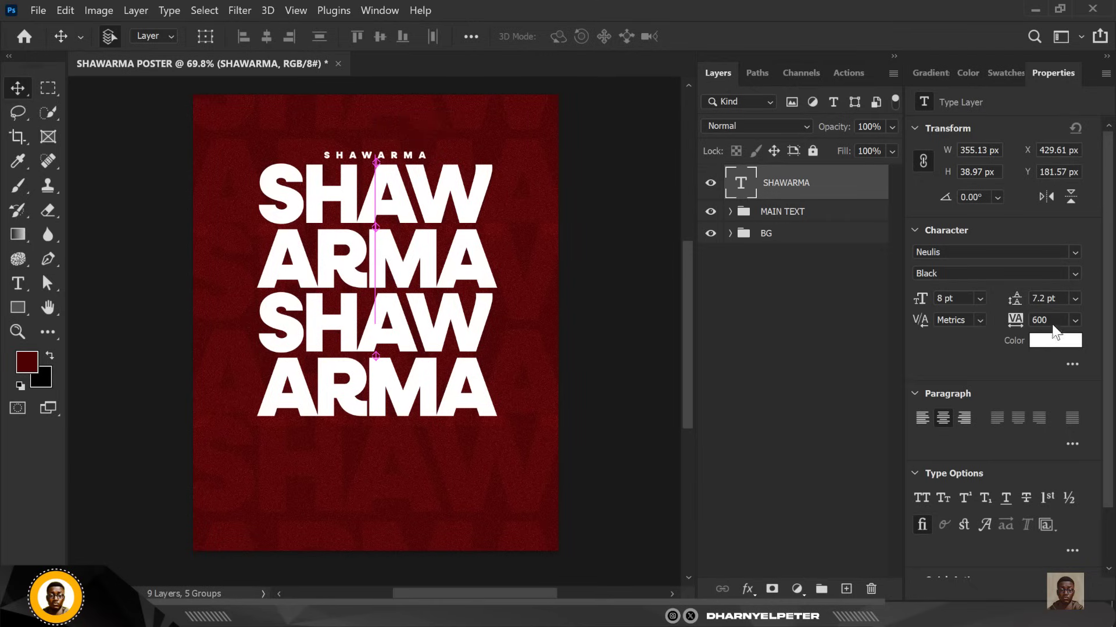
left_click(1057, 319)
double_click(1040, 320)
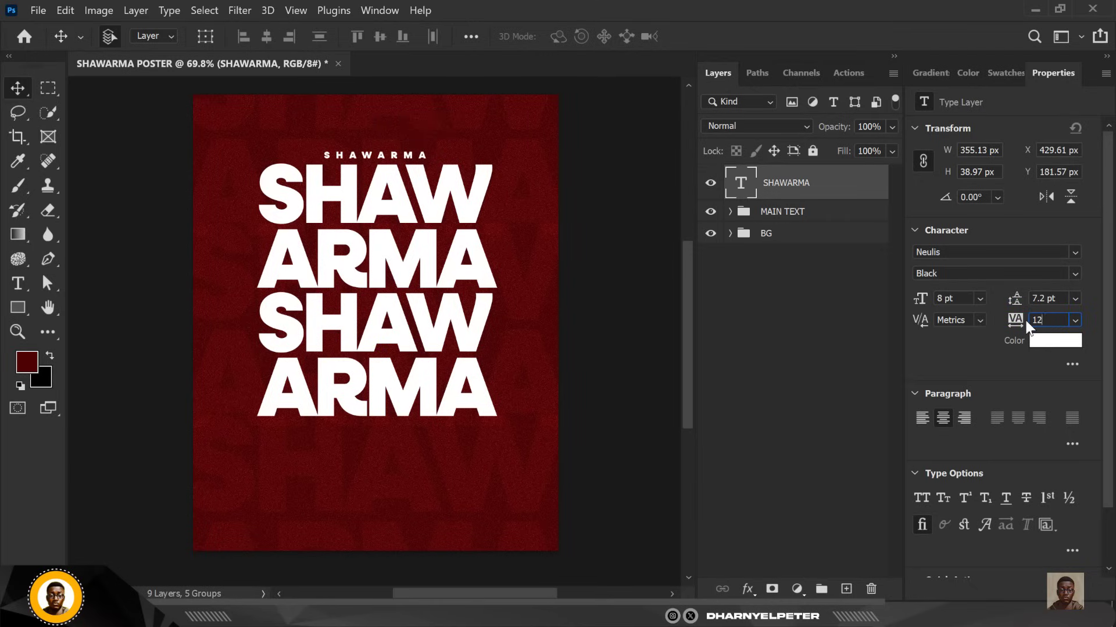
type("1200")
key("Return")
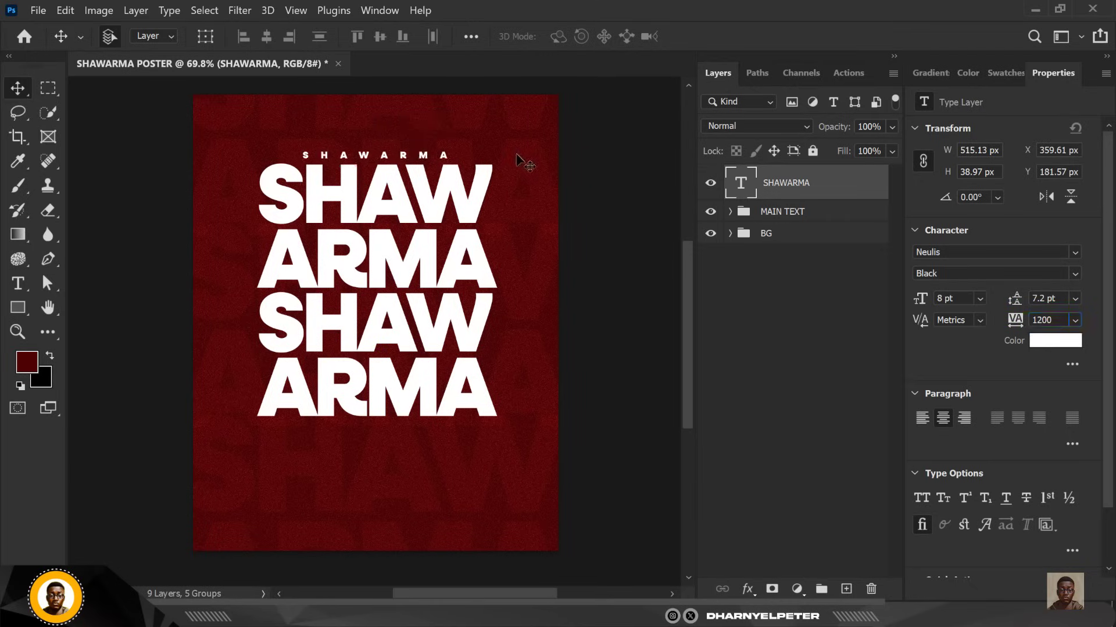
key("Left")
key("Left")
key("Left")
key("Left")
key("Left")
key("Left")
key("Left")
key("Left")
key("Left")
key("Left")
key("Left")
key("Left")
key("Left")
key("Left")
key("Left")
key("Left")
key("Left")
key("Left")
key("Left")
key("Left")
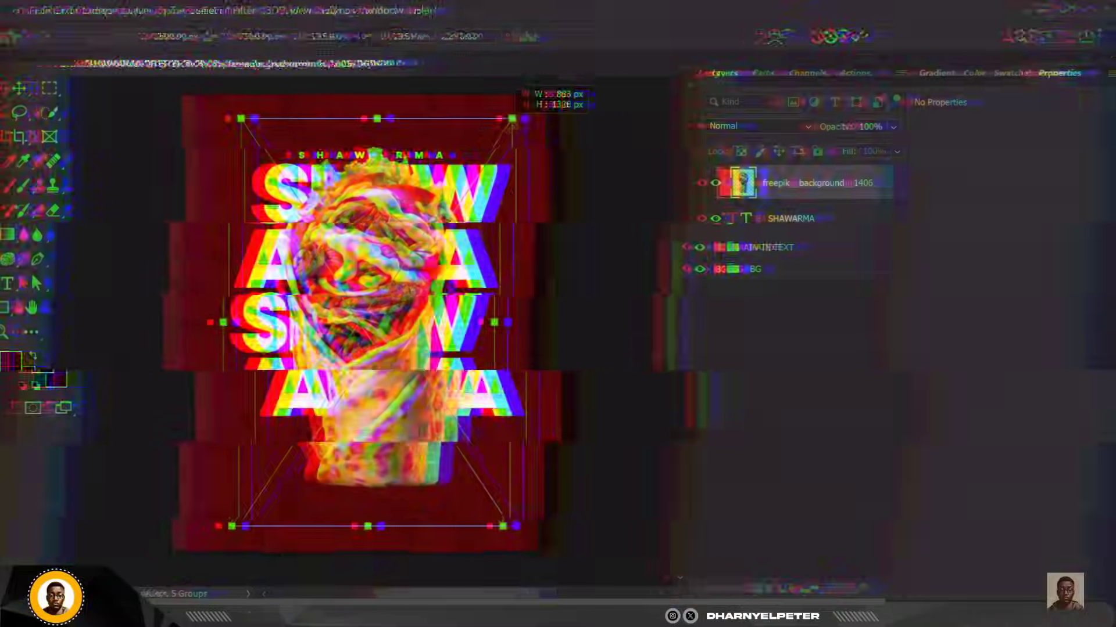
Step: Shrink the wrap photo with Free Transform and align it centred over the lettering
left_click_drag(512, 119, 490, 151)
mouse_move(405, 320)
left_mouse_down()
mouse_move(403, 342)
mouse_move(398, 327)
left_mouse_up()
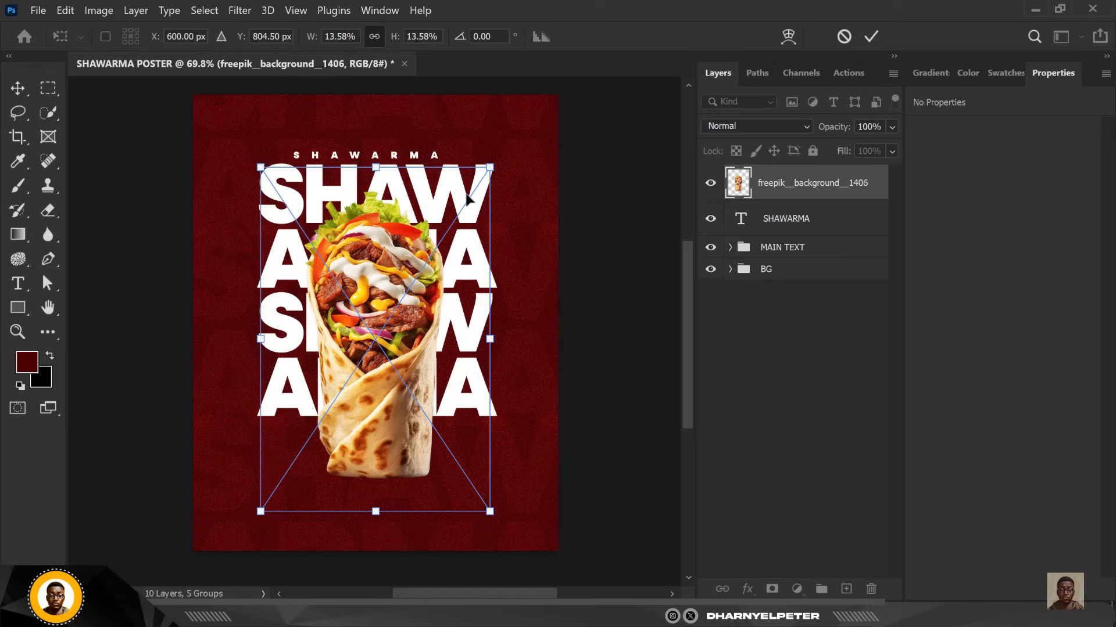
left_click_drag(491, 168, 494, 163)
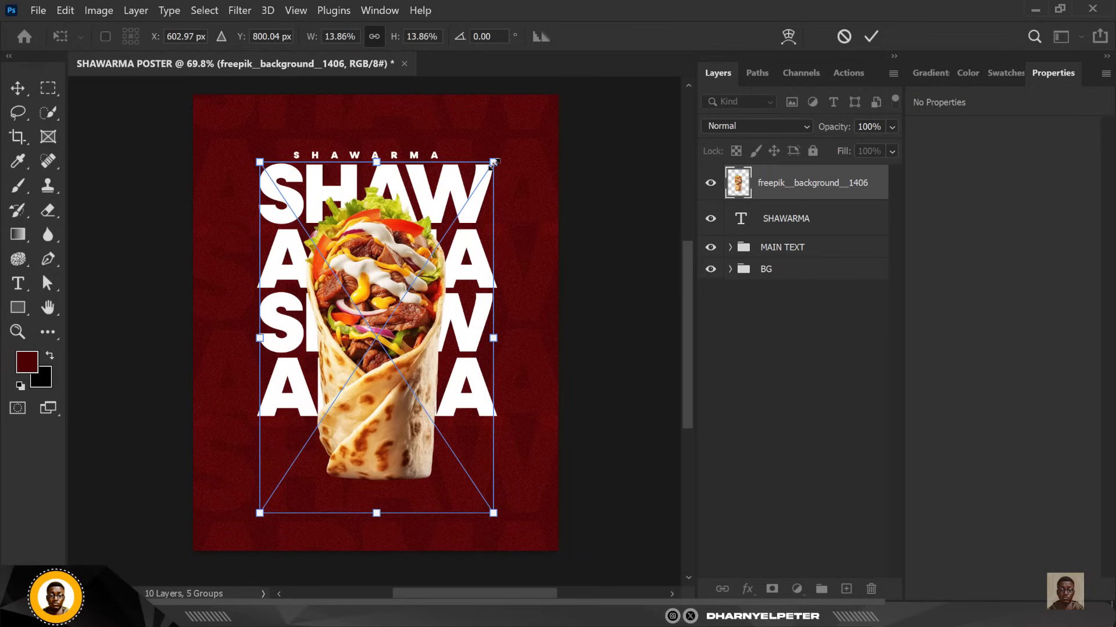
key("Return")
left_click_drag(403, 291, 405, 286)
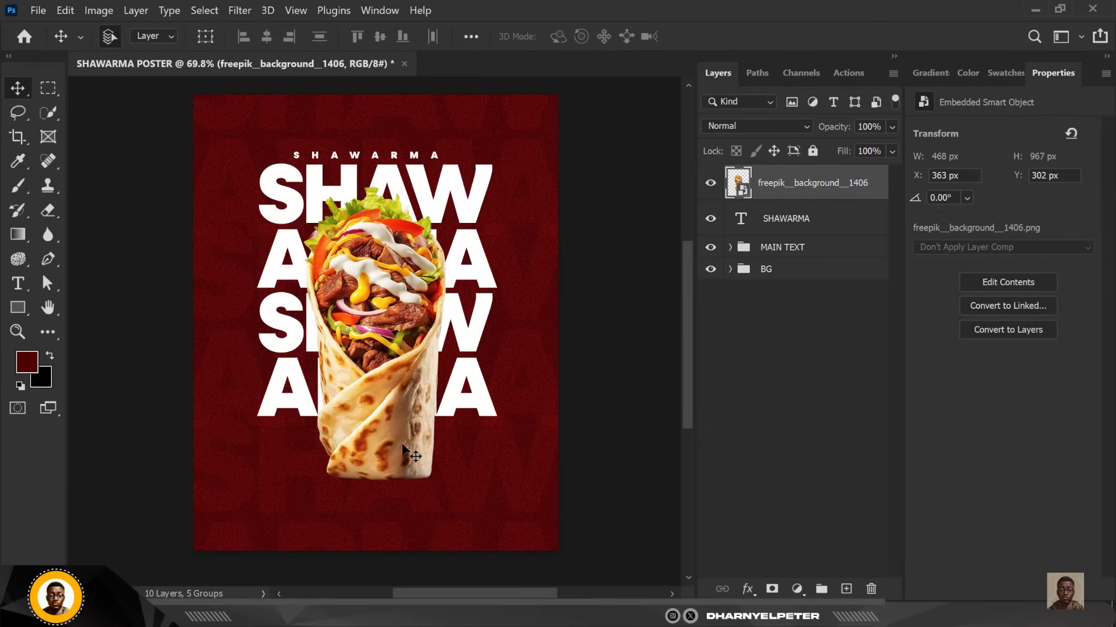
Step: Draw a 764 px wide rectangle below the wrap and round its corners into a pill
left_click(846, 590)
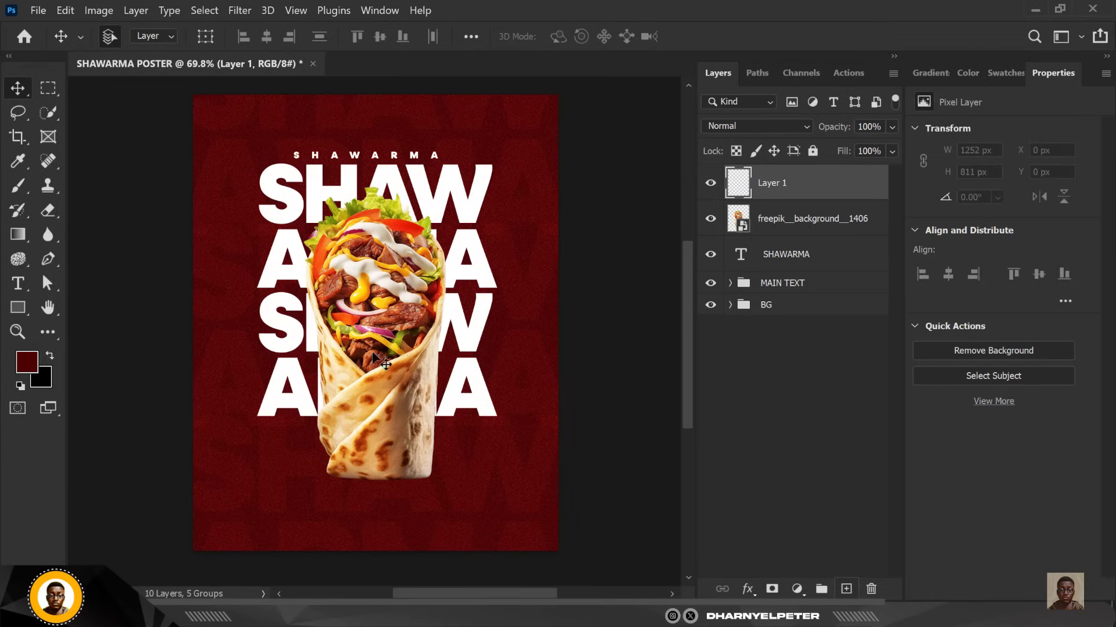
left_click(18, 308)
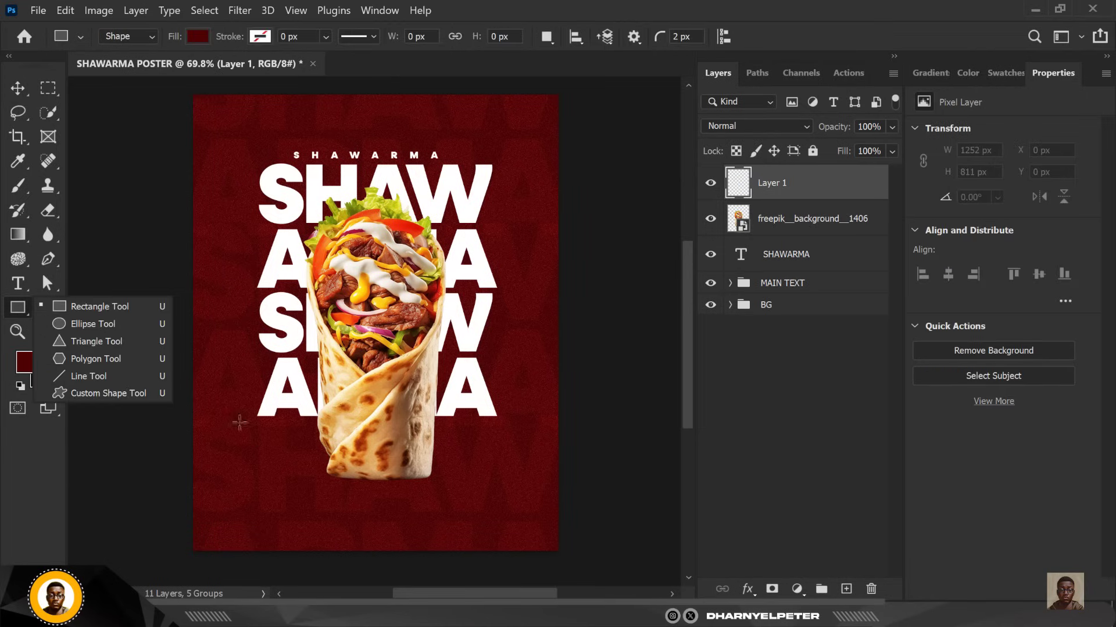
left_click(97, 303)
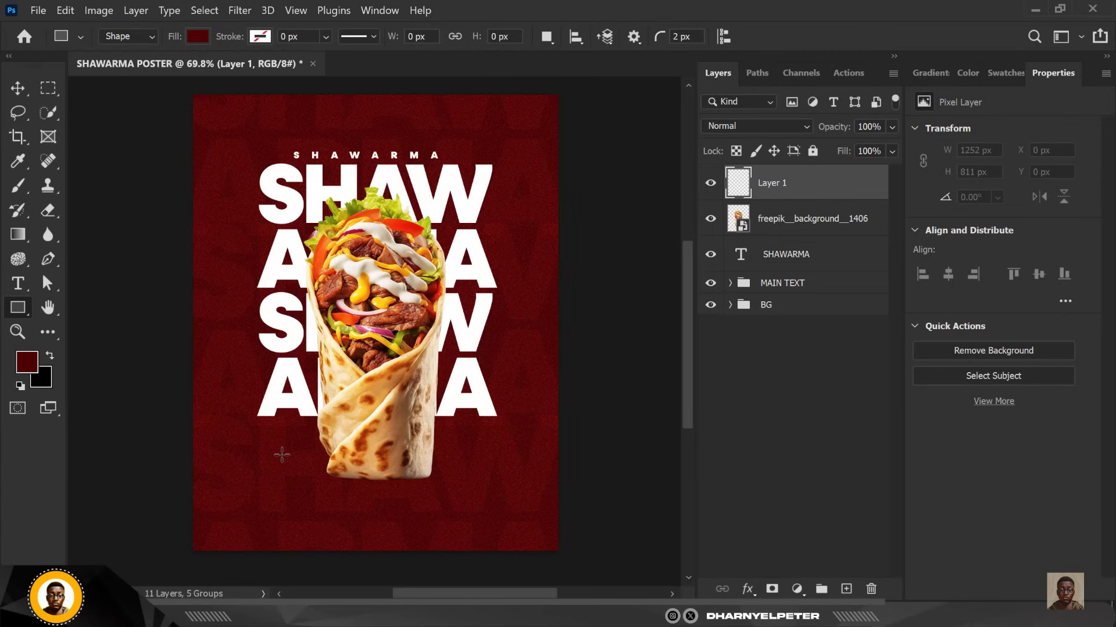
left_click_drag(264, 430, 484, 494)
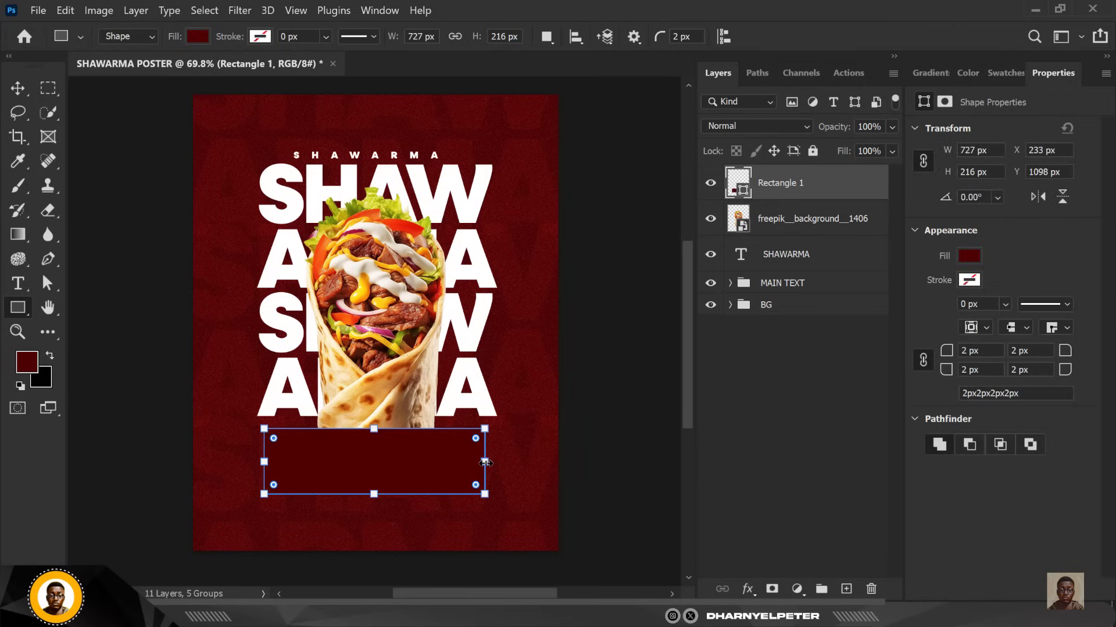
left_click_drag(485, 463, 474, 498)
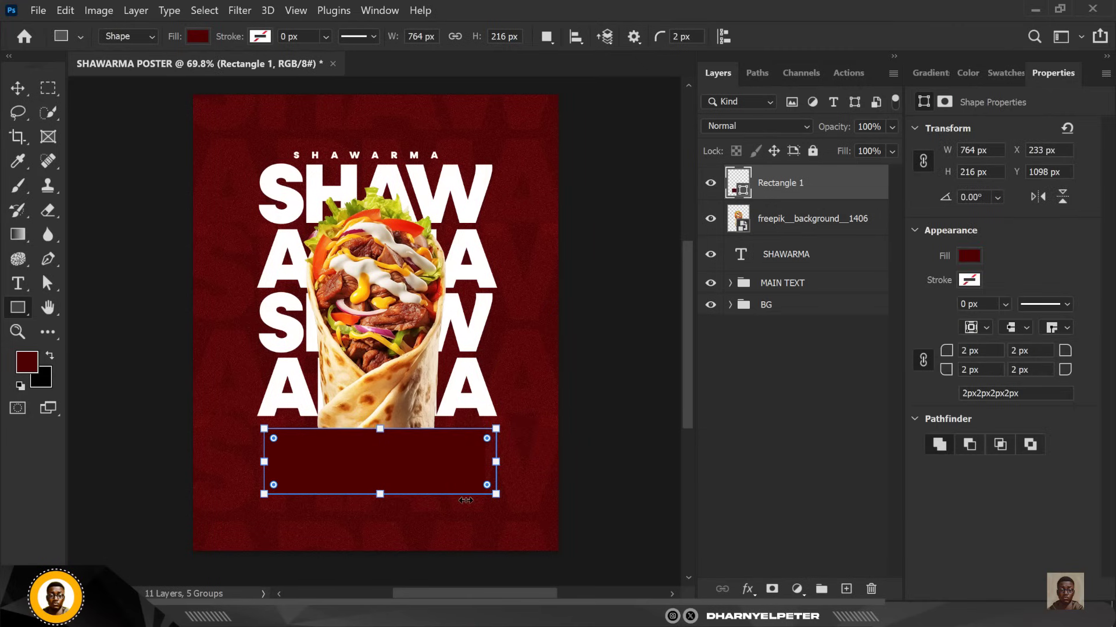
left_click_drag(487, 486, 470, 481)
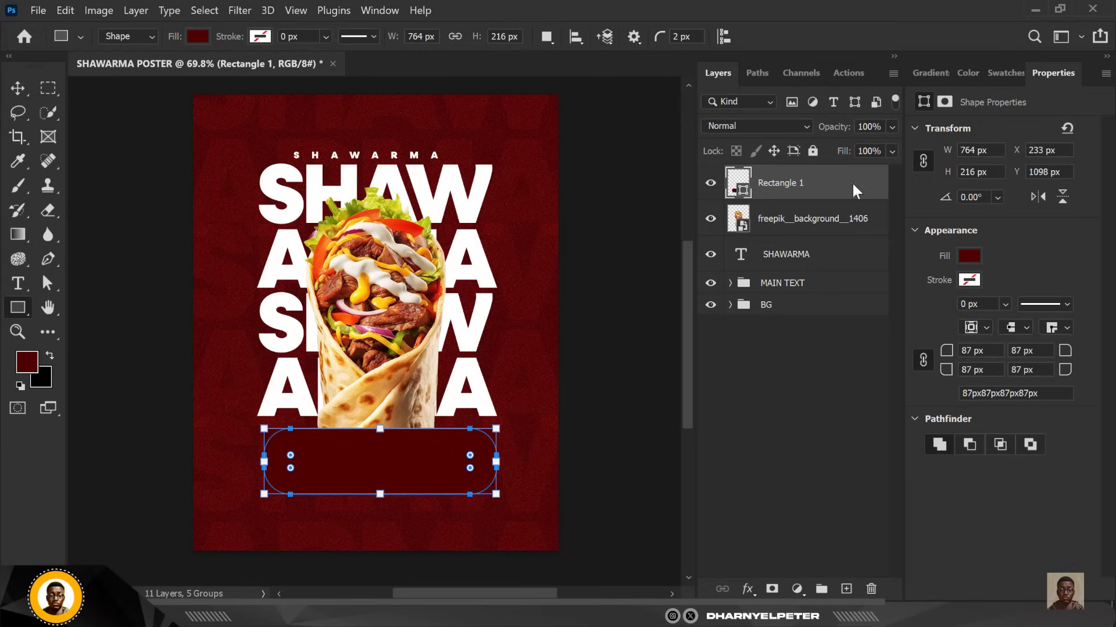
Step: Fill the rounded rectangle with bright orange #fe8316
left_click(19, 86)
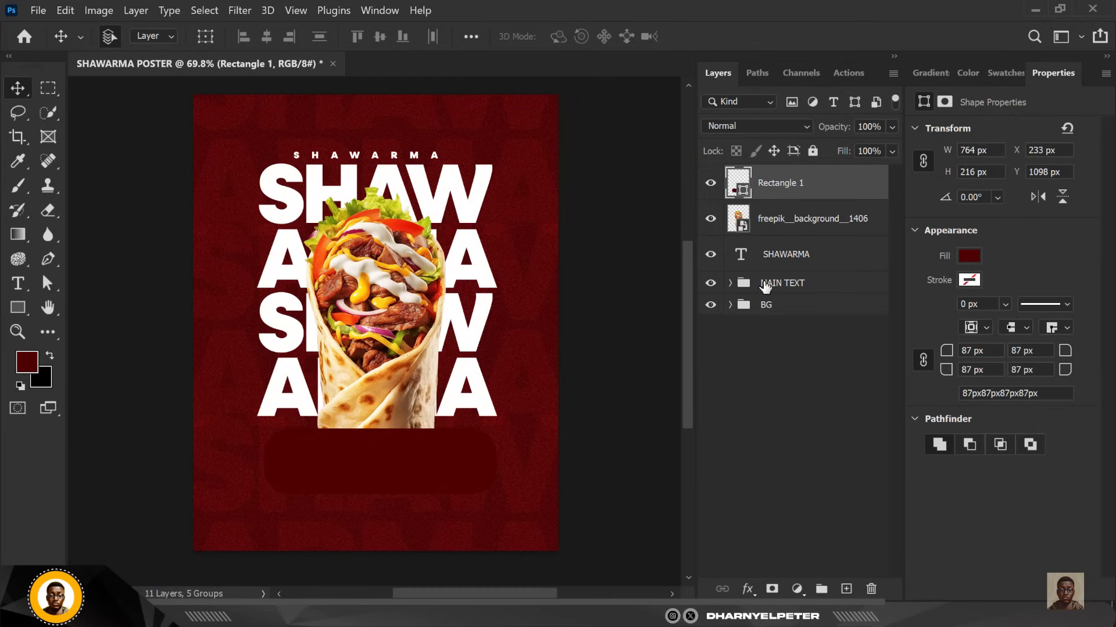
double_click(744, 191)
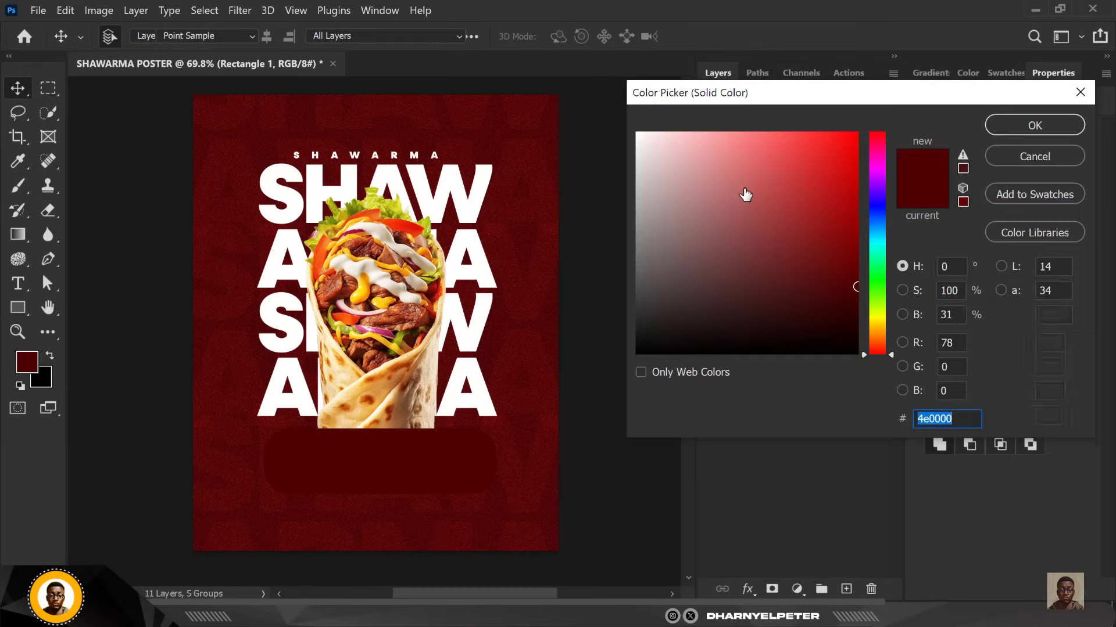
type("f3a70e")
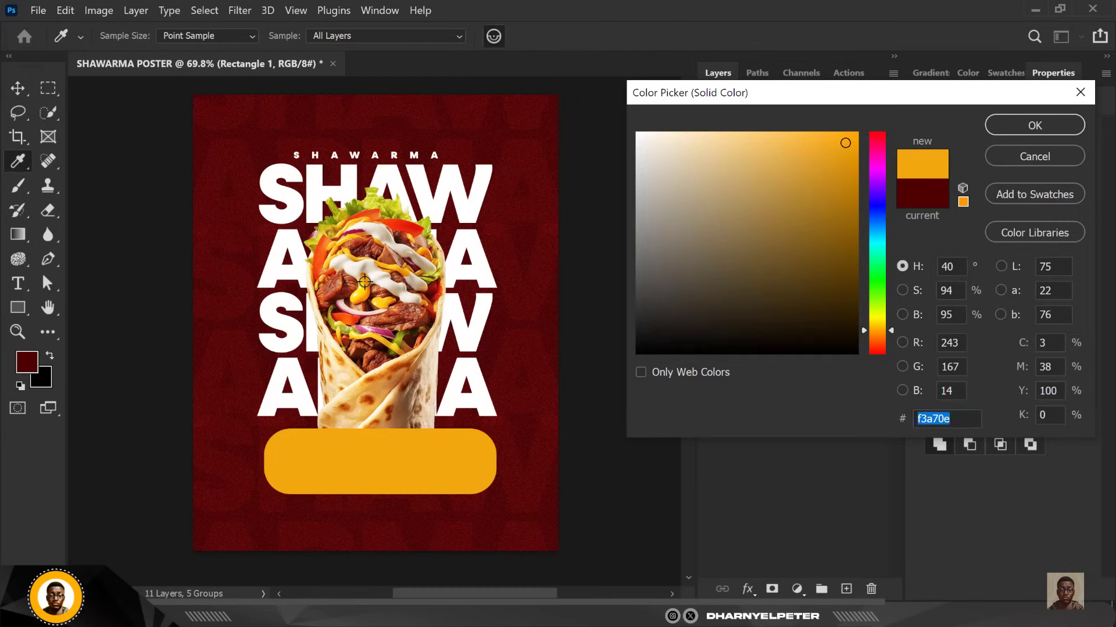
left_click(364, 281)
left_click_drag(866, 333, 864, 337)
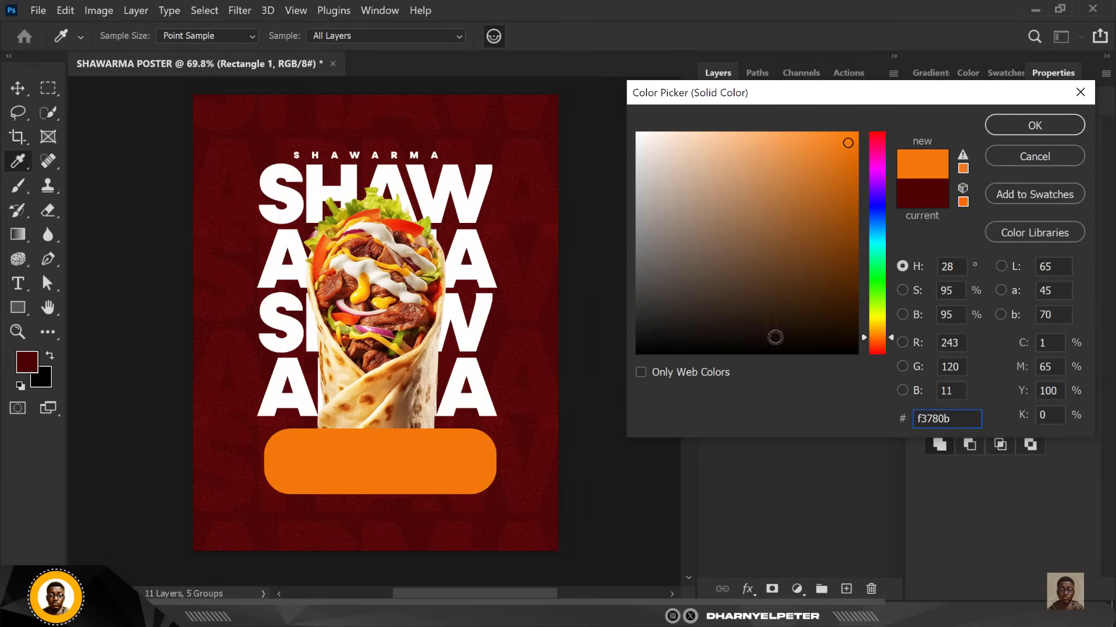
left_click_drag(845, 146, 840, 130)
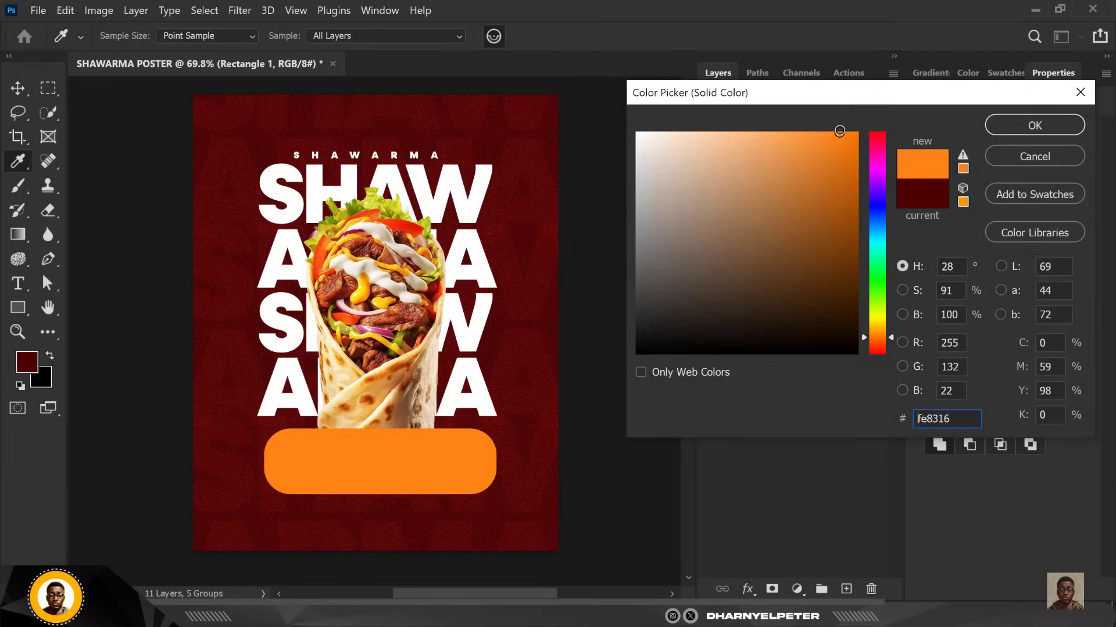
left_click(1029, 123)
key("v")
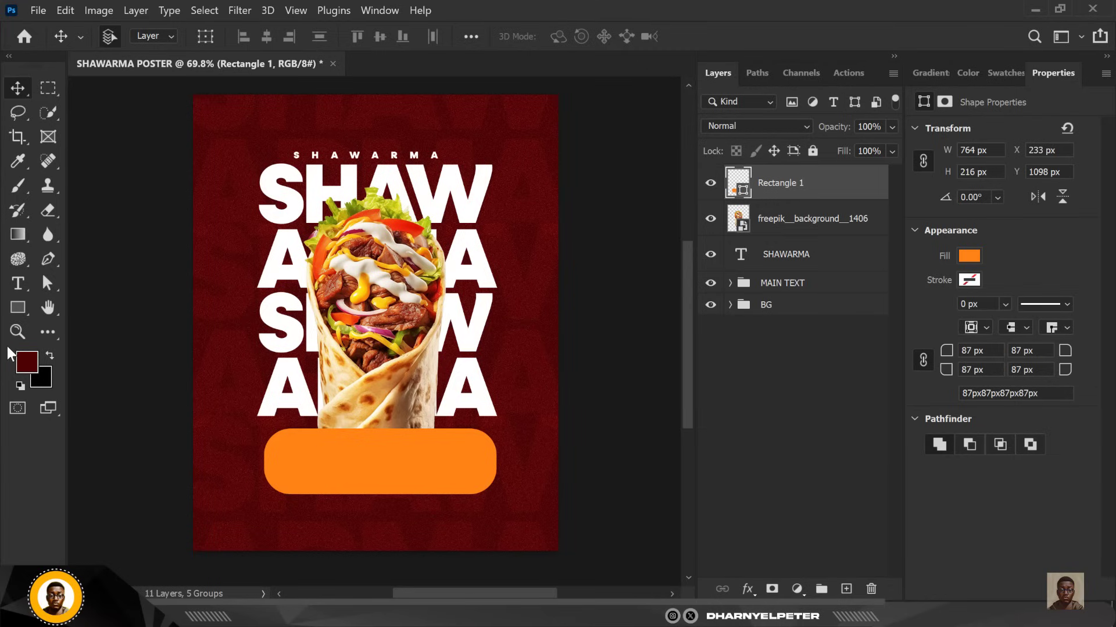
Step: Add 'ORDER NOW' text with -25 letter spacing
left_click(16, 283)
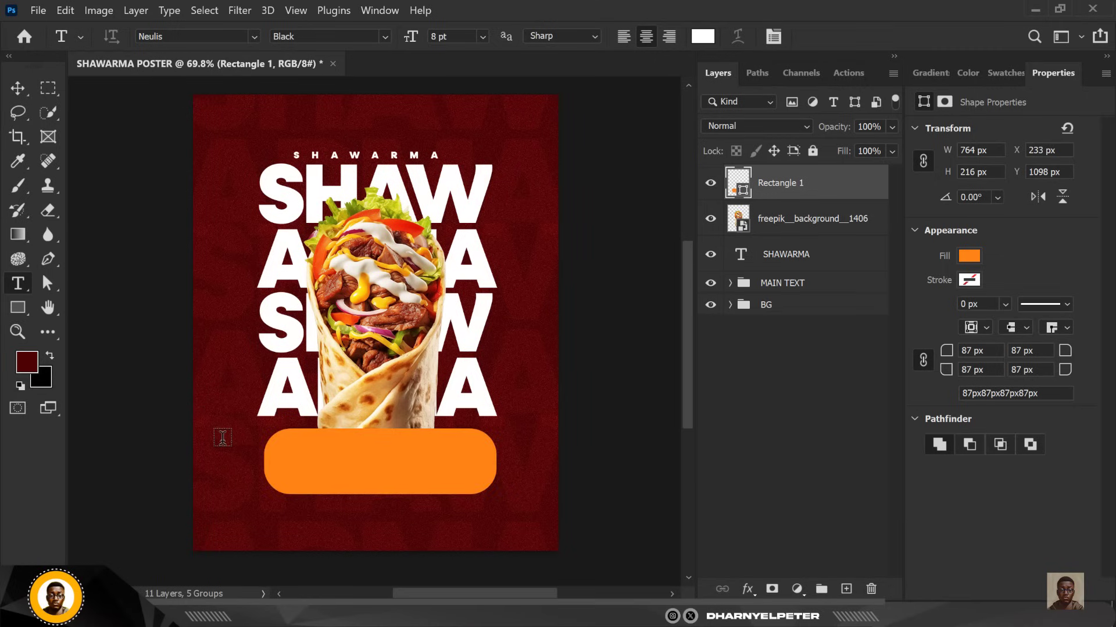
left_click(221, 437)
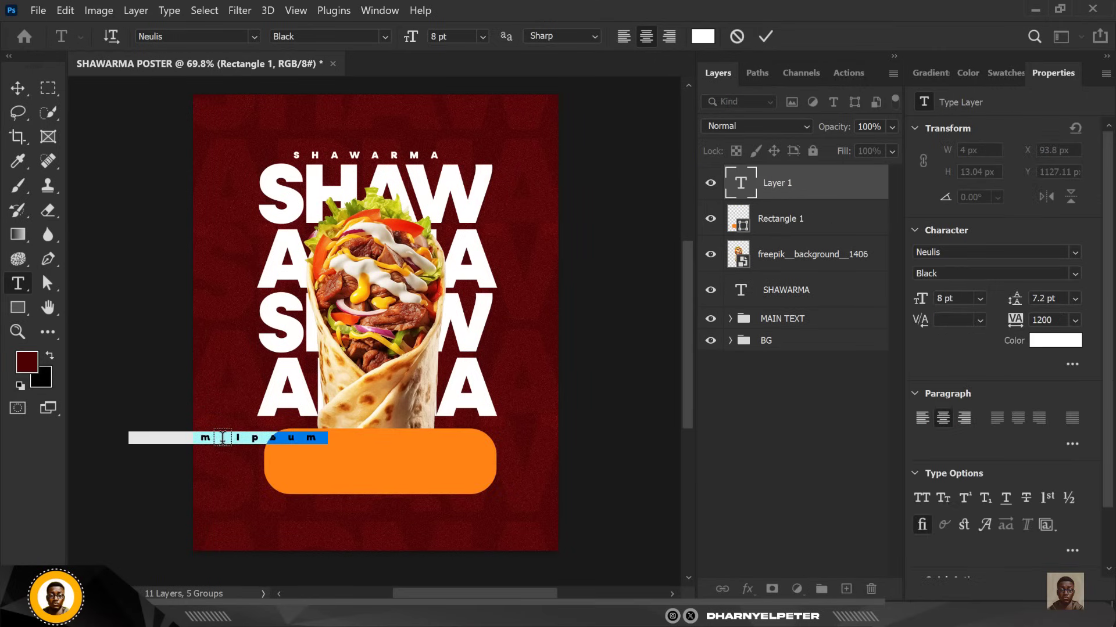
left_click(1075, 320)
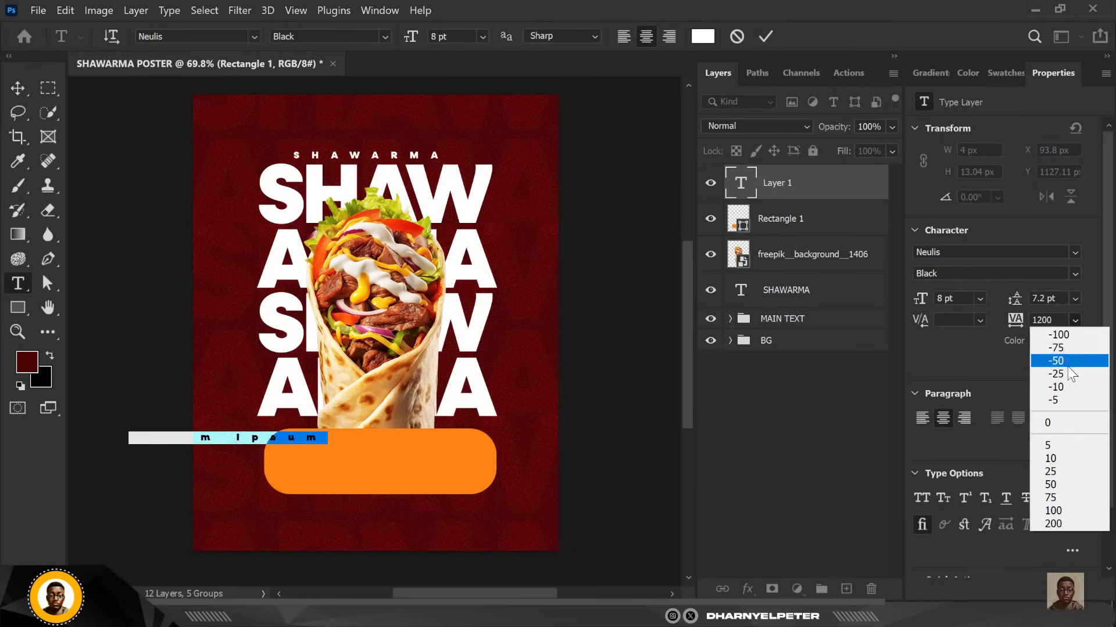
left_click(1054, 373)
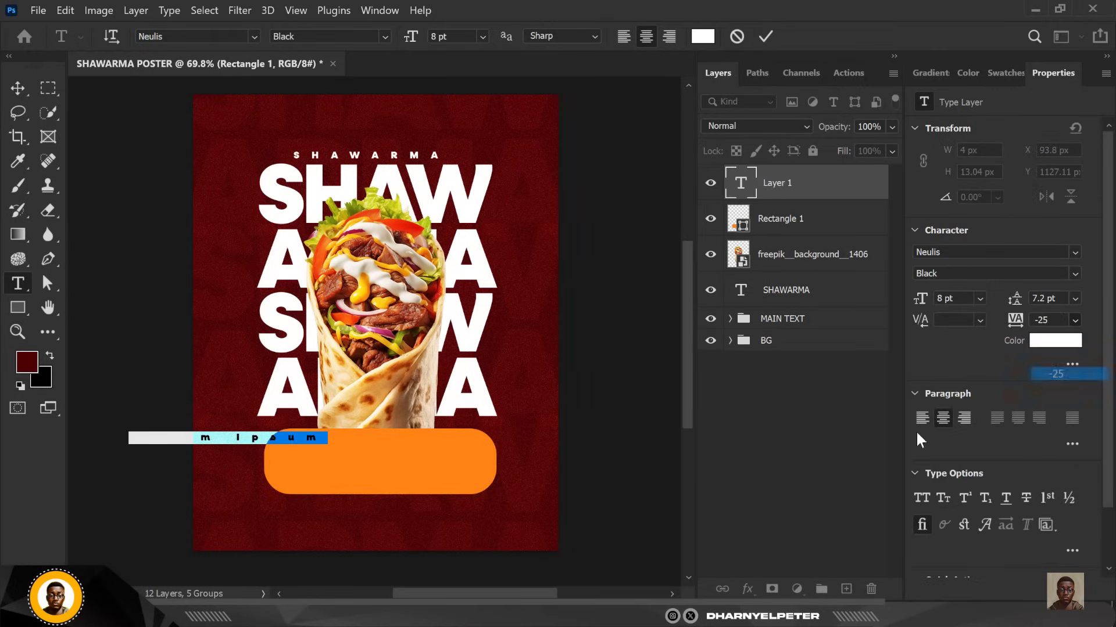
left_click(262, 433)
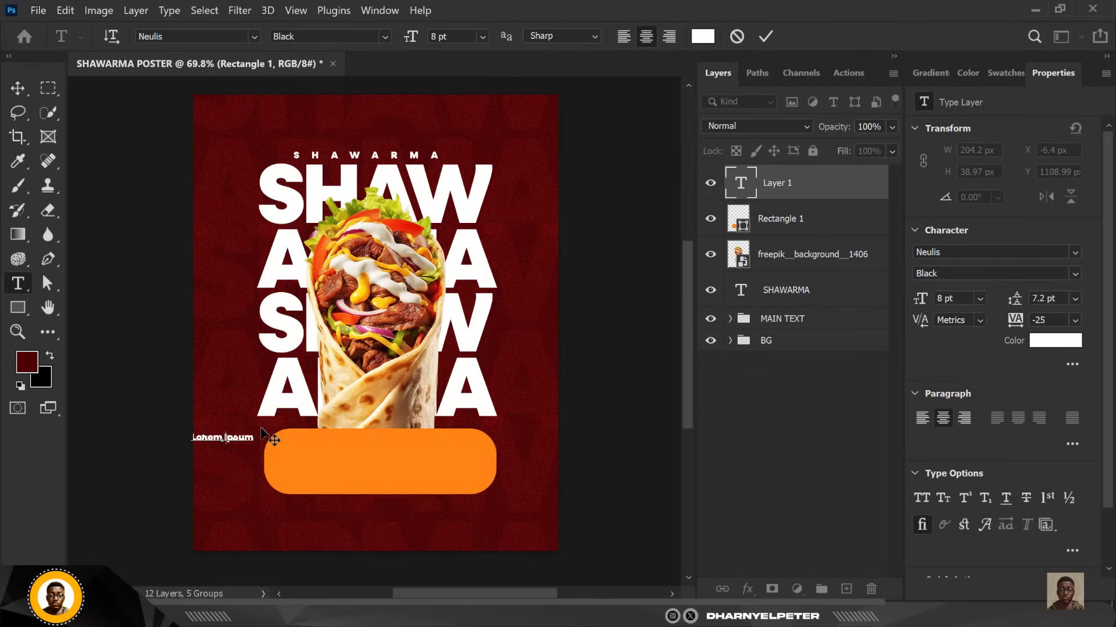
key("ctrl+a")
type("ORDER NOW")
left_click(18, 88)
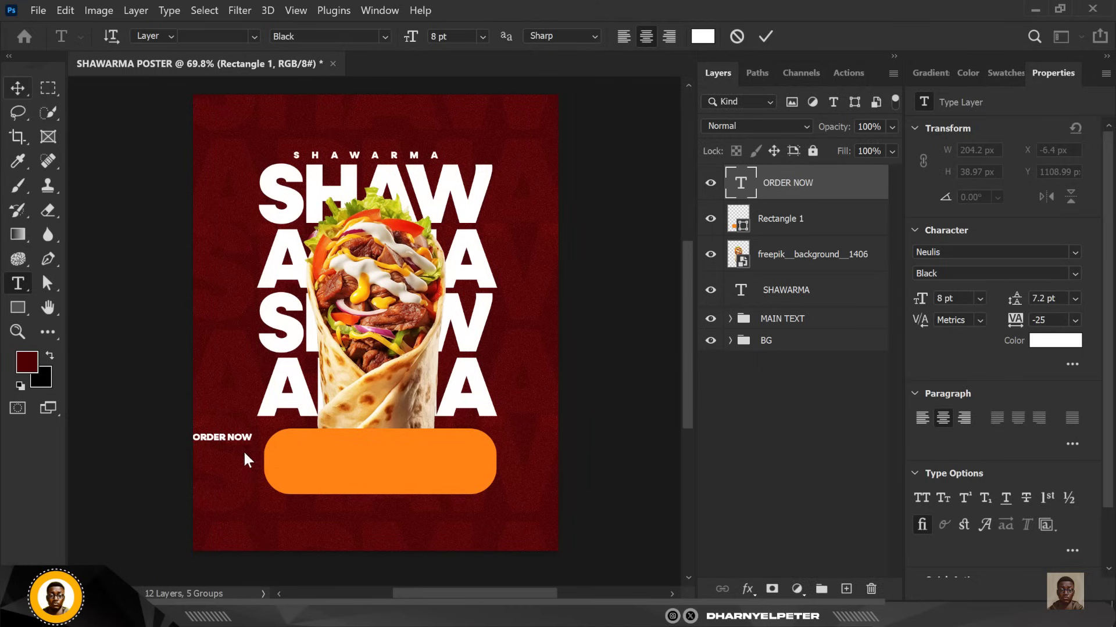
Step: Move and resize ORDER NOW onto the button, then copy the small SHAWARMA label below it
left_click_drag(221, 436, 378, 459)
key("ctrl+t")
key("Return")
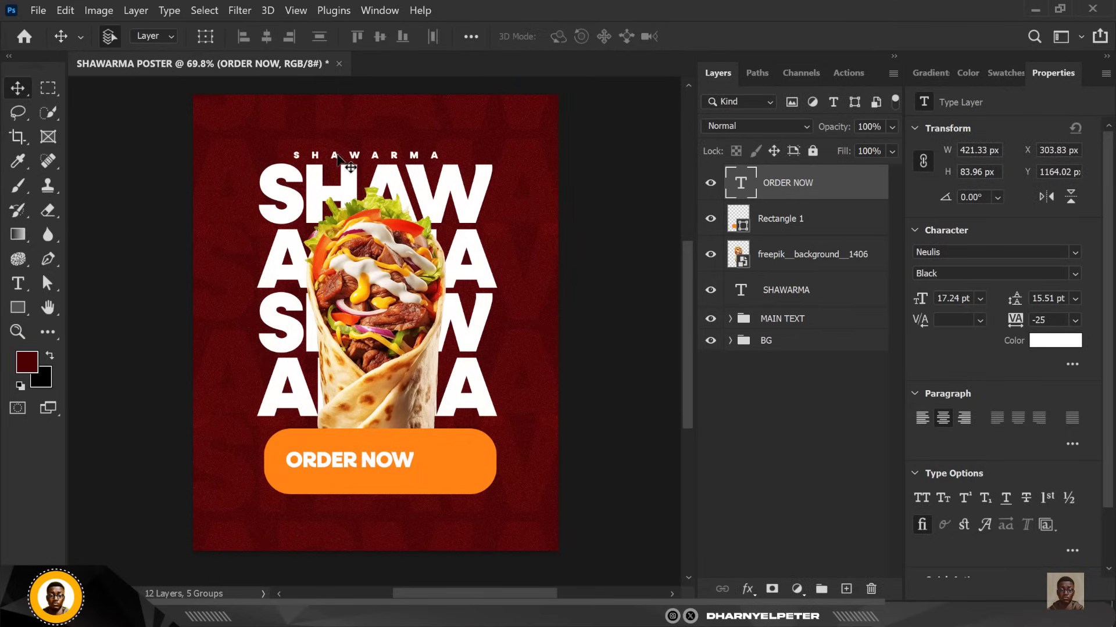
left_click_drag(350, 167, 337, 475)
Step: Move the copied label layer above ORDER NOW and retype it as 'FREE DELIVERY'
left_click_drag(844, 291, 829, 172)
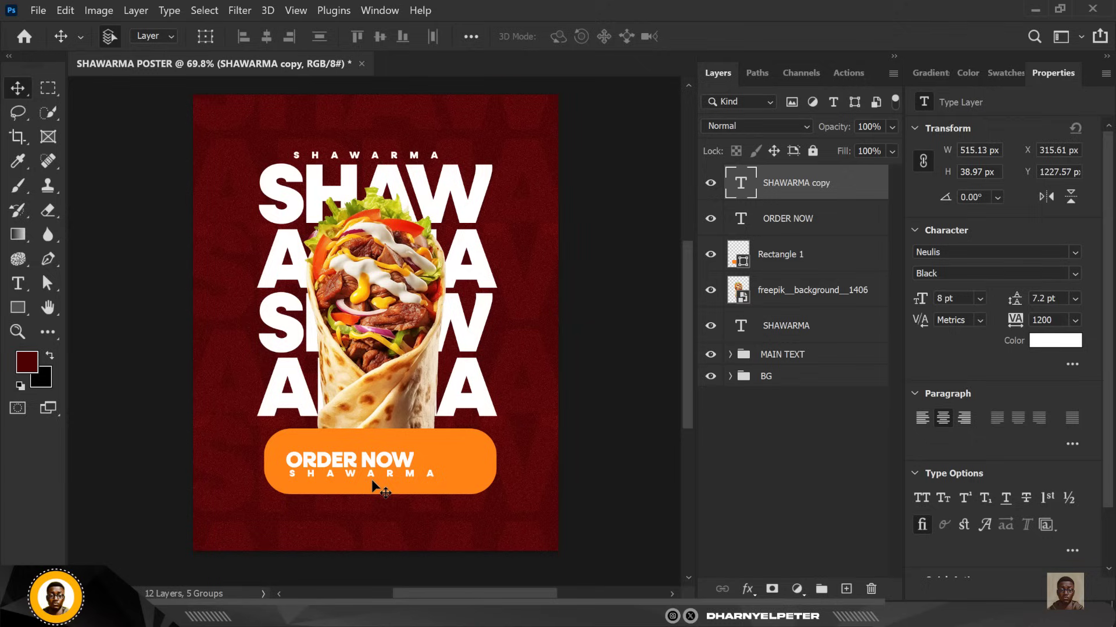
double_click(741, 184)
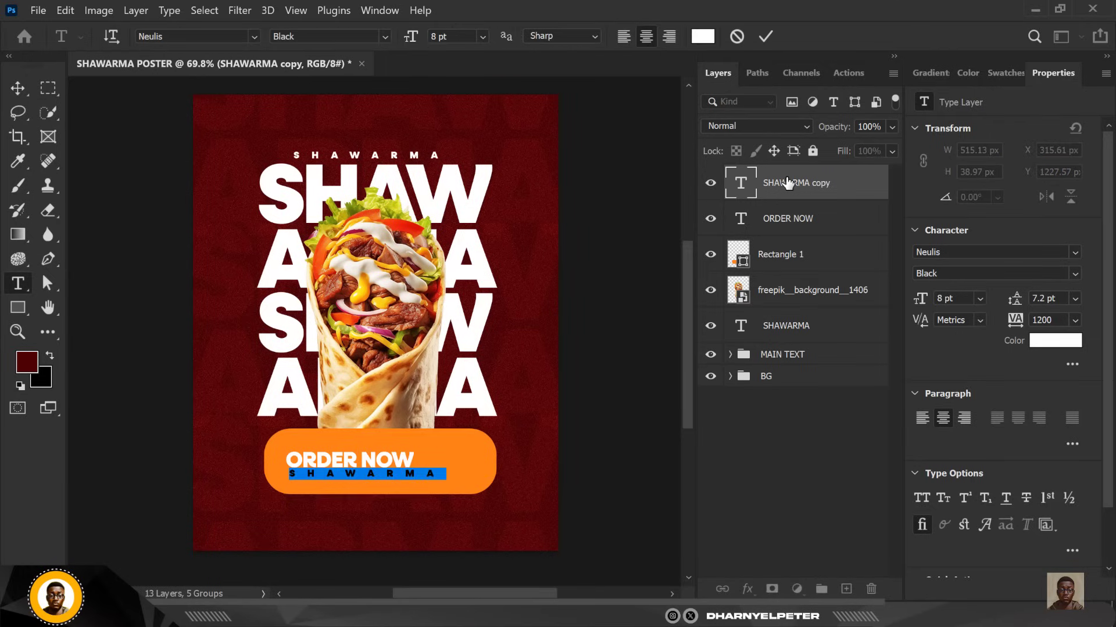
key("ctrl+h")
type("FREE")
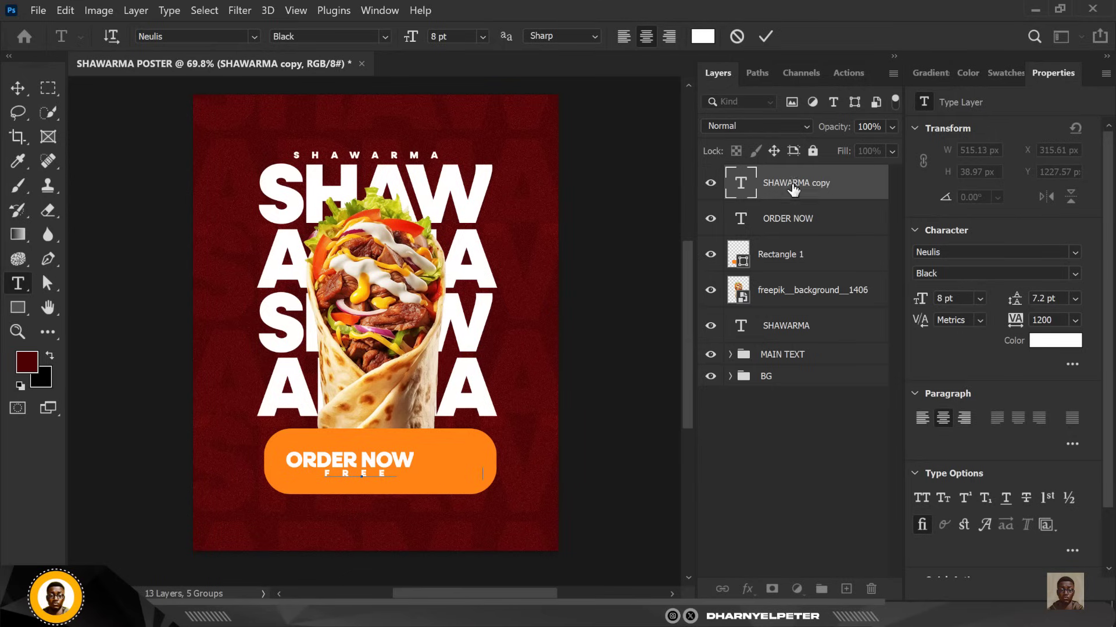
type(" DELIVERY")
left_click(18, 92)
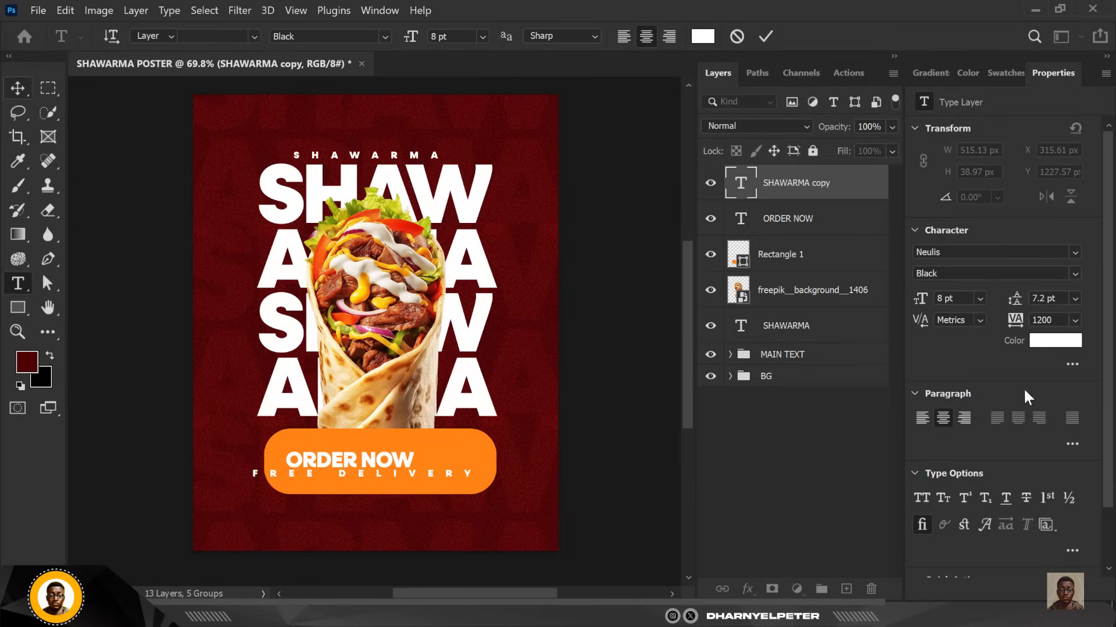
Step: Set FREE DELIVERY to Extra Light weight with letter spacing 500
left_click(1075, 274)
left_click(1016, 330)
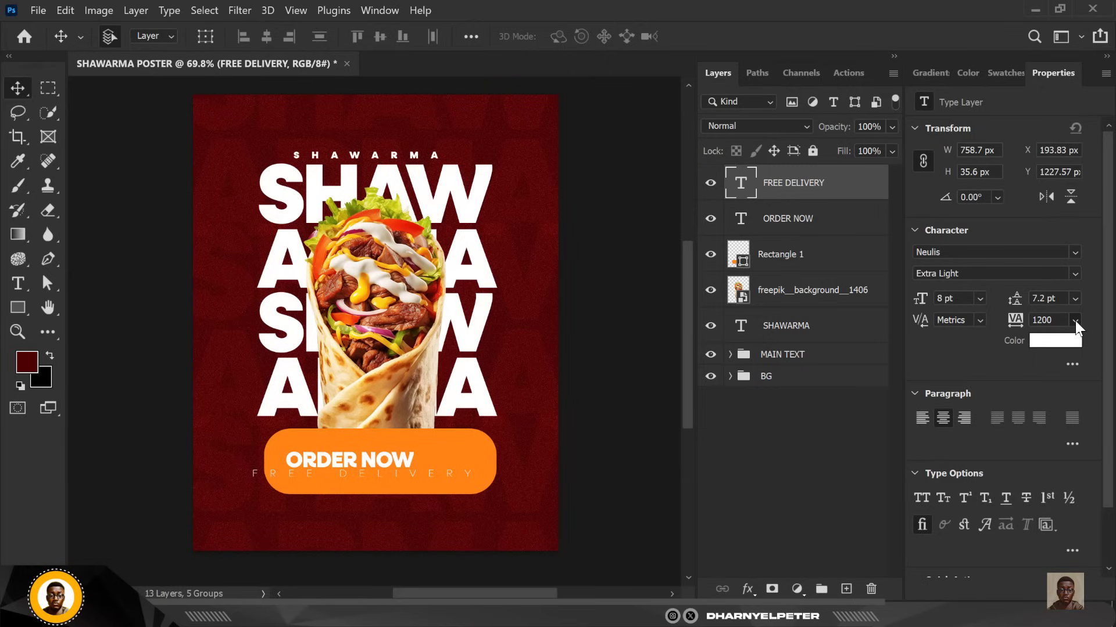
left_click_drag(1056, 320, 1029, 321)
left_click_drag(1055, 323, 1030, 320)
type("500")
key("Return")
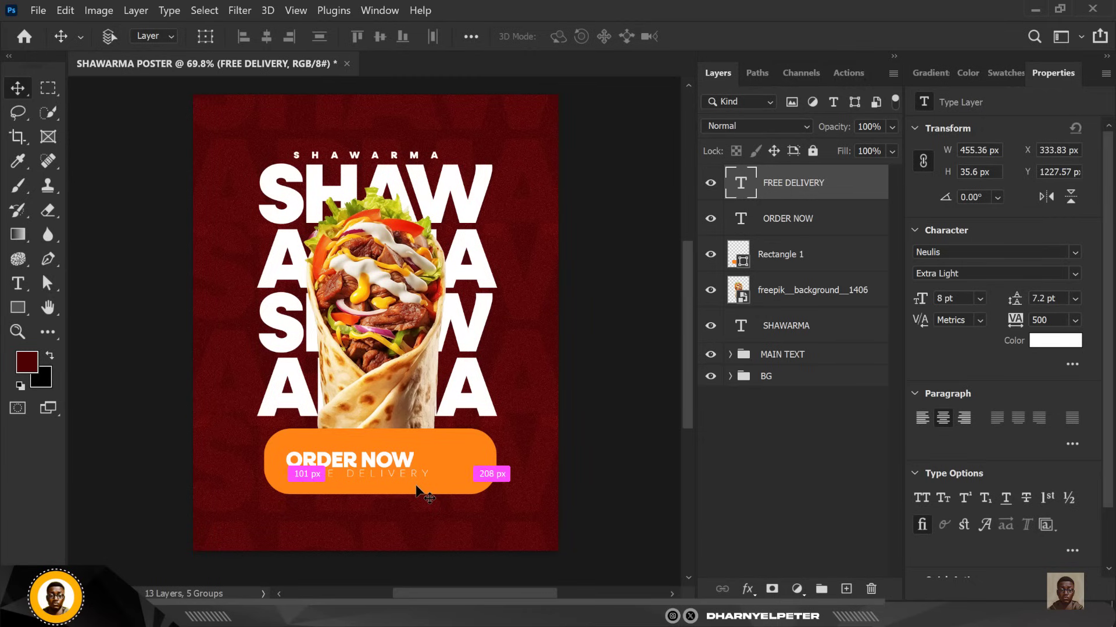
Step: Scale FREE DELIVERY to about 80% and nudge it right to centre it
key("ctrl+t")
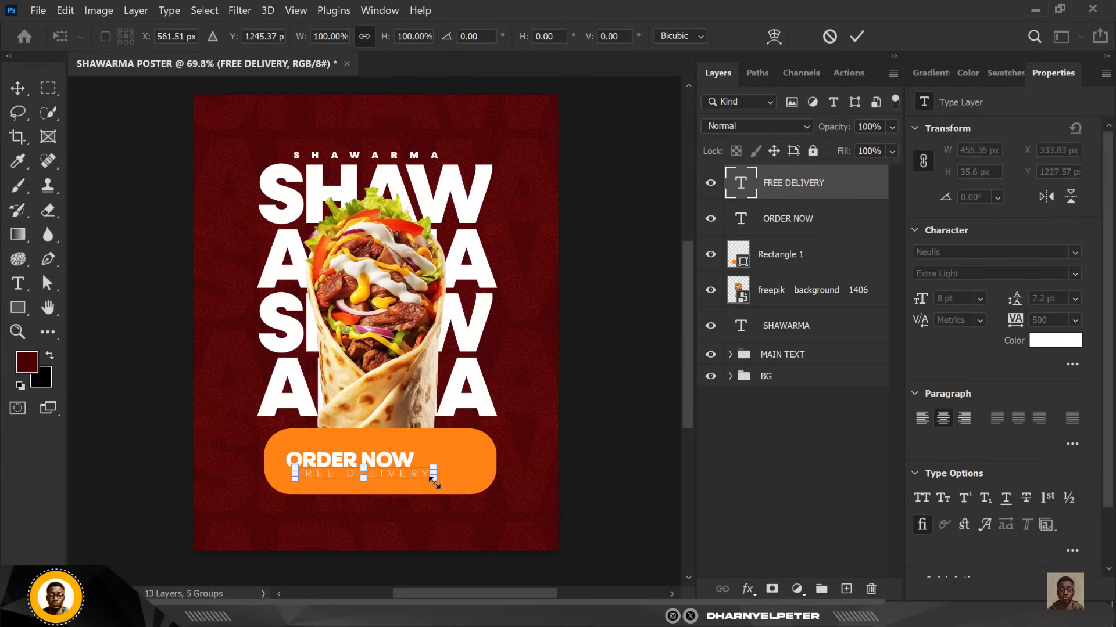
left_click_drag(423, 481, 407, 485)
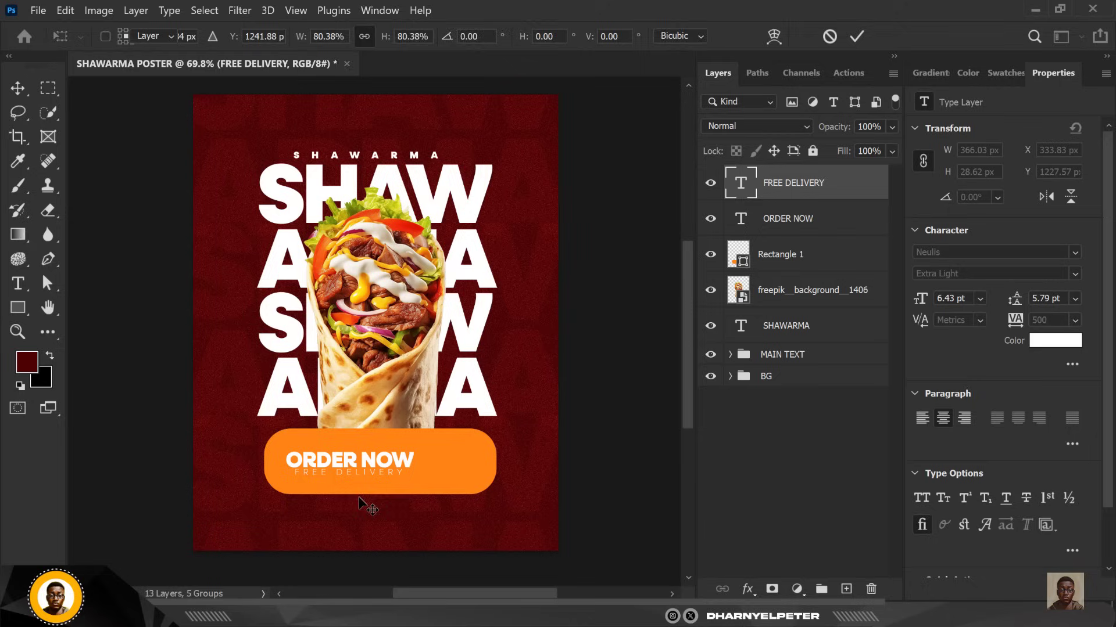
key("Return")
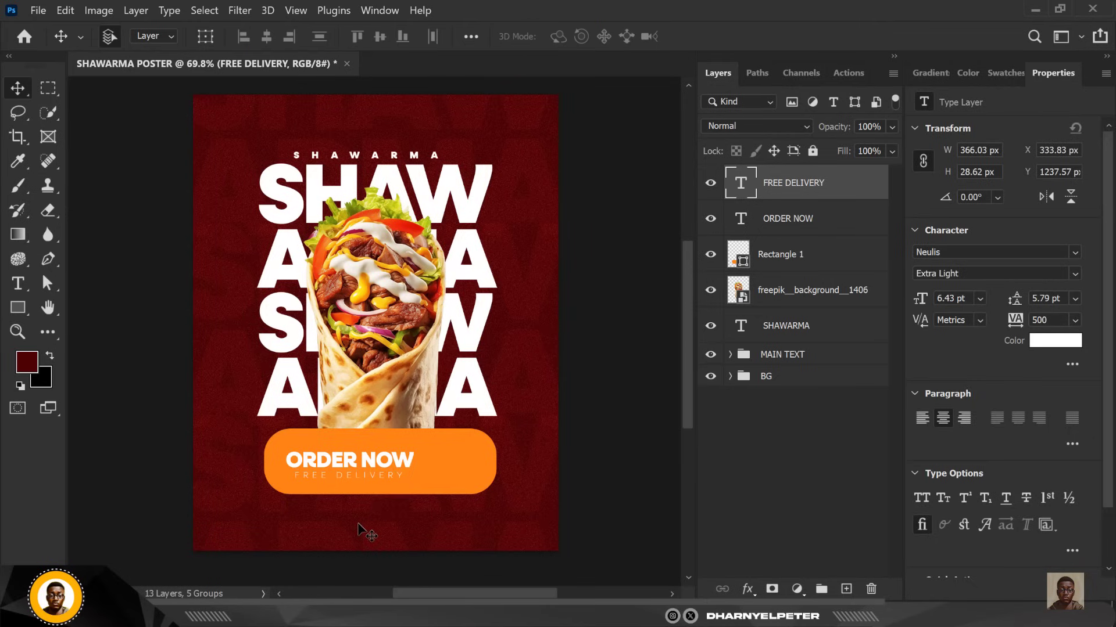
key("shift+Right")
Step: Draw a slanted four-sided Pen shape over the button's right end
scroll(289, 432, "up", 5)
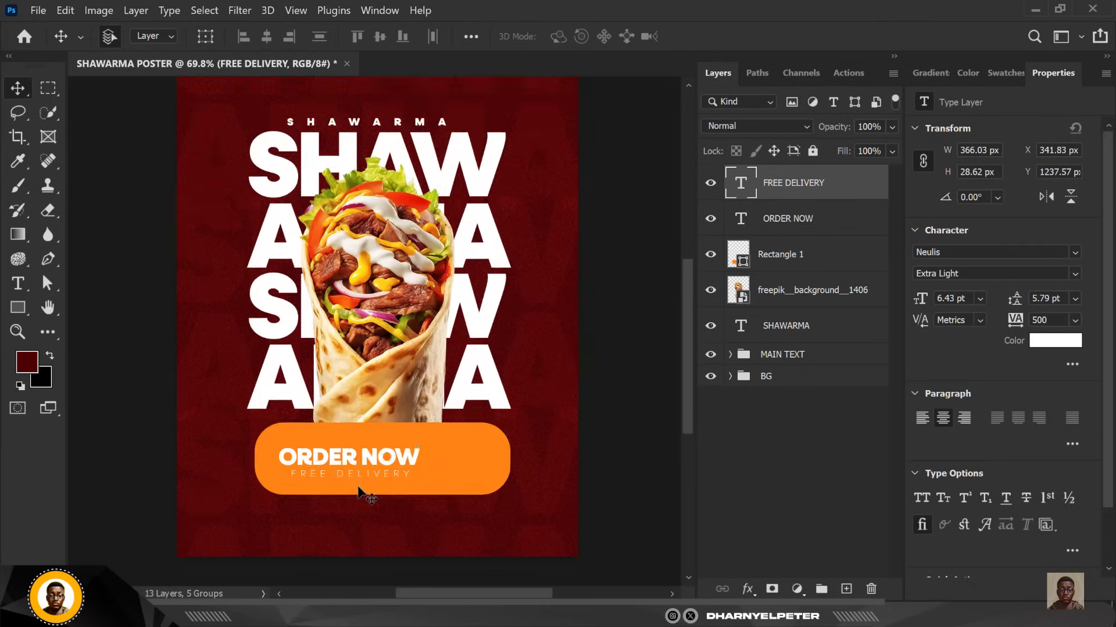
scroll(326, 424, "down", 3)
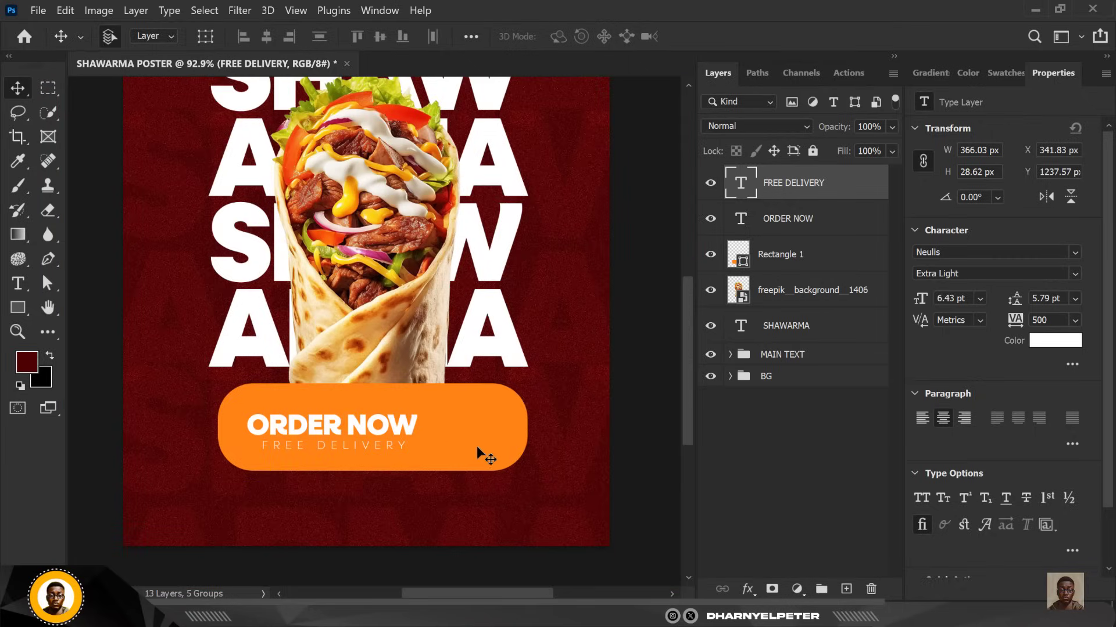
left_click(821, 256)
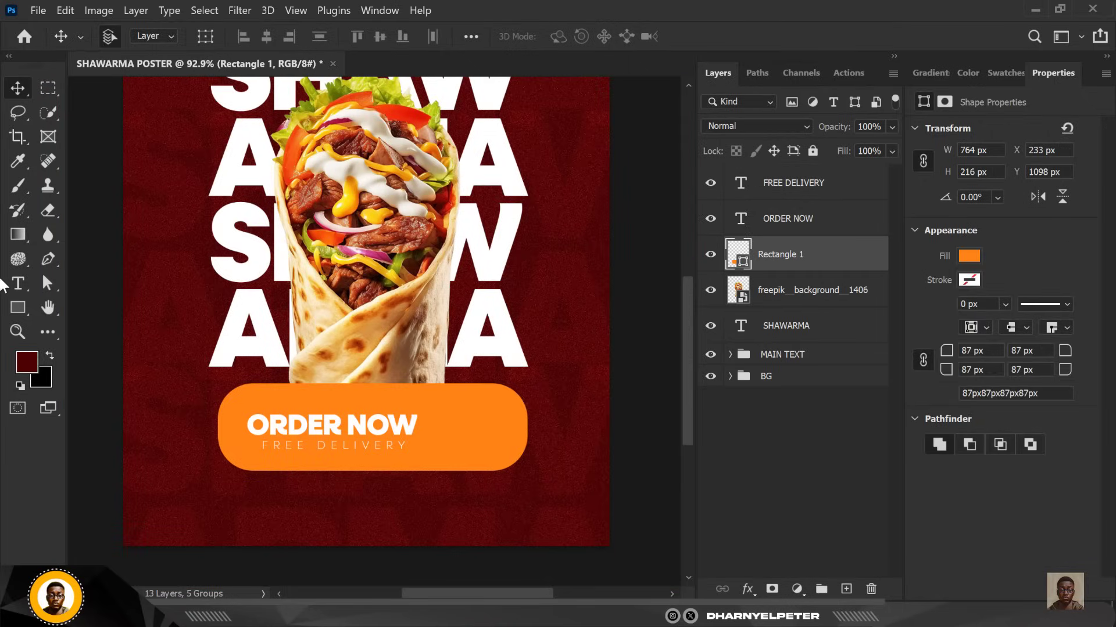
left_click(47, 259)
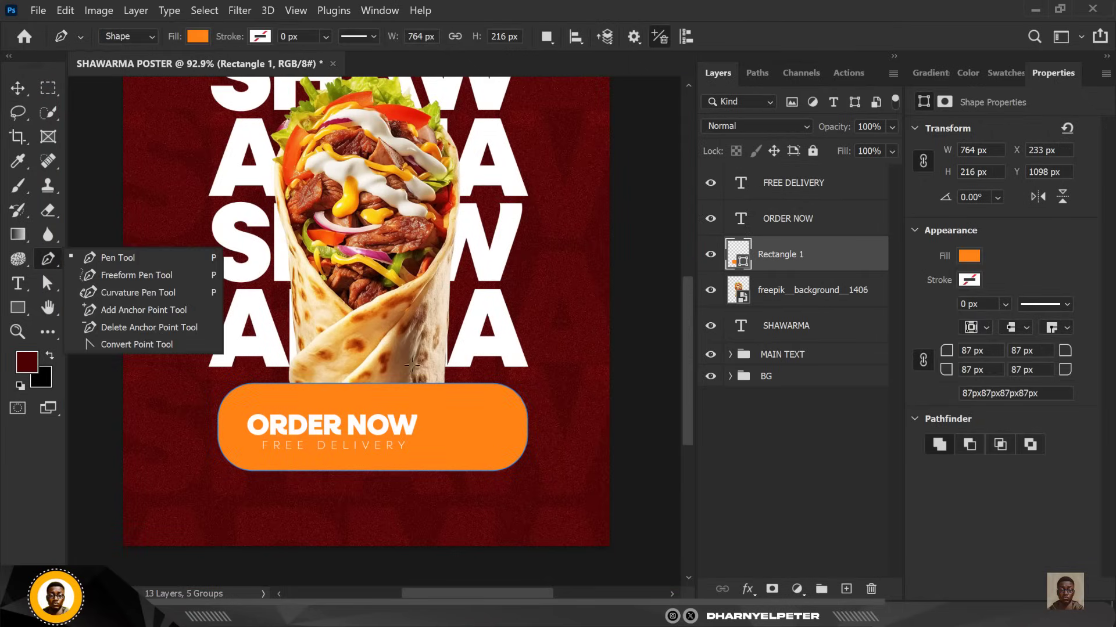
left_click(138, 257)
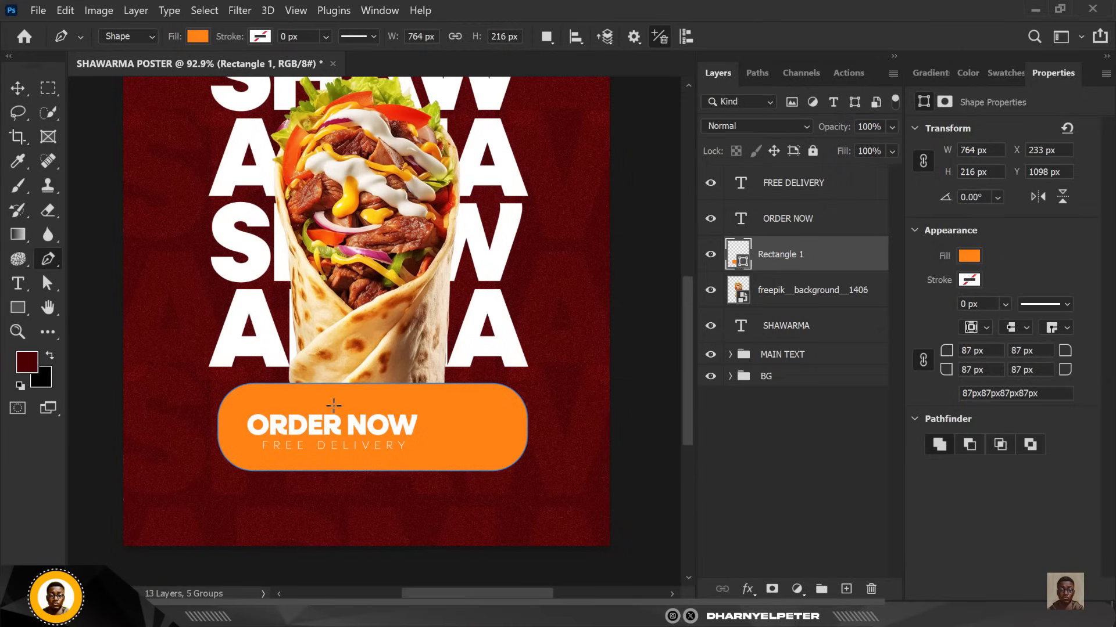
left_click(454, 361)
left_click(422, 484)
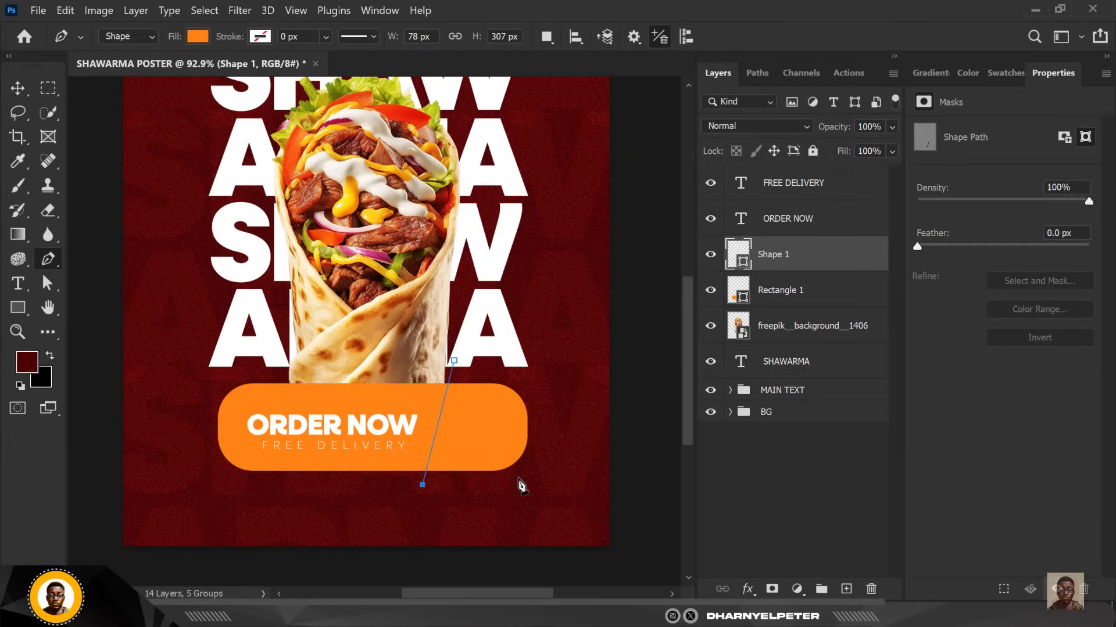
left_click(551, 474)
left_click(559, 375)
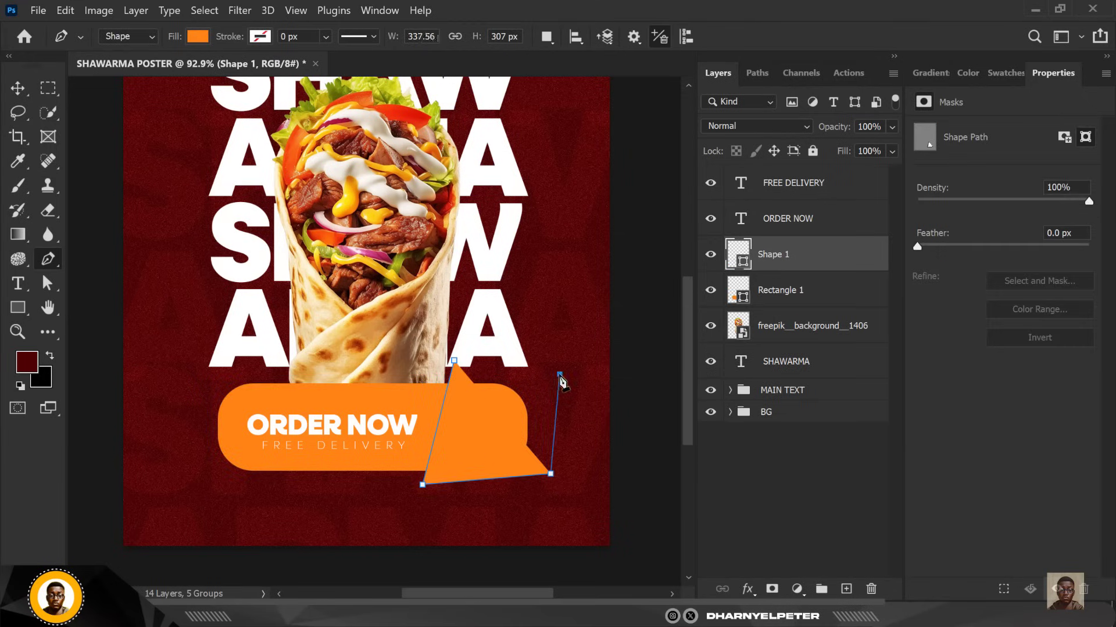
left_click(455, 361)
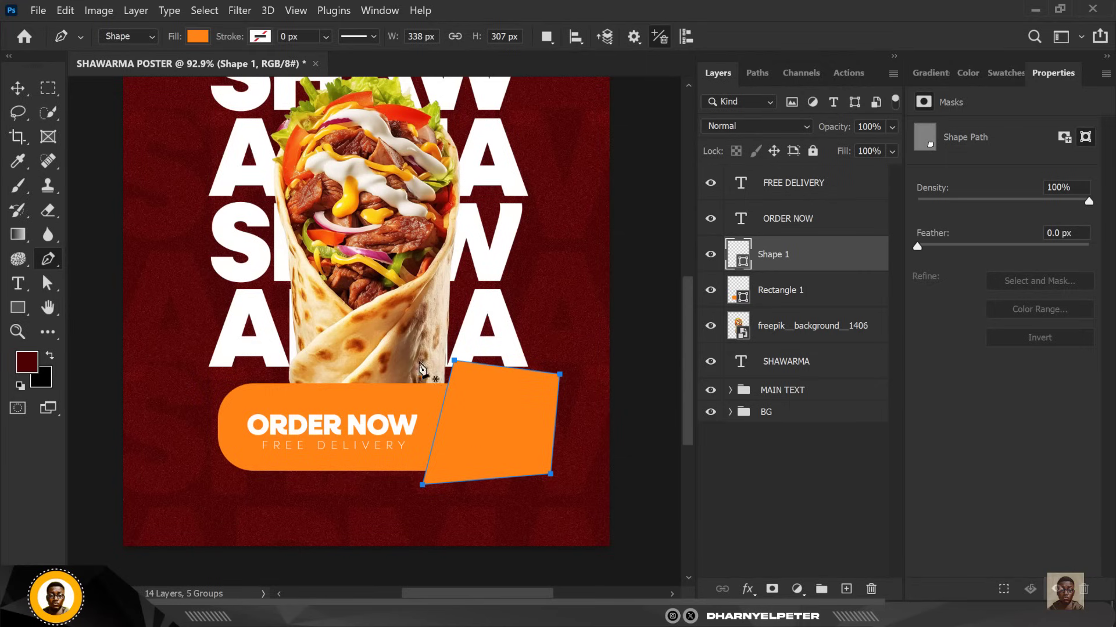
Step: Fill Shape 1 with the dark red foreground colour 4e0000
double_click(743, 266)
left_click(26, 360)
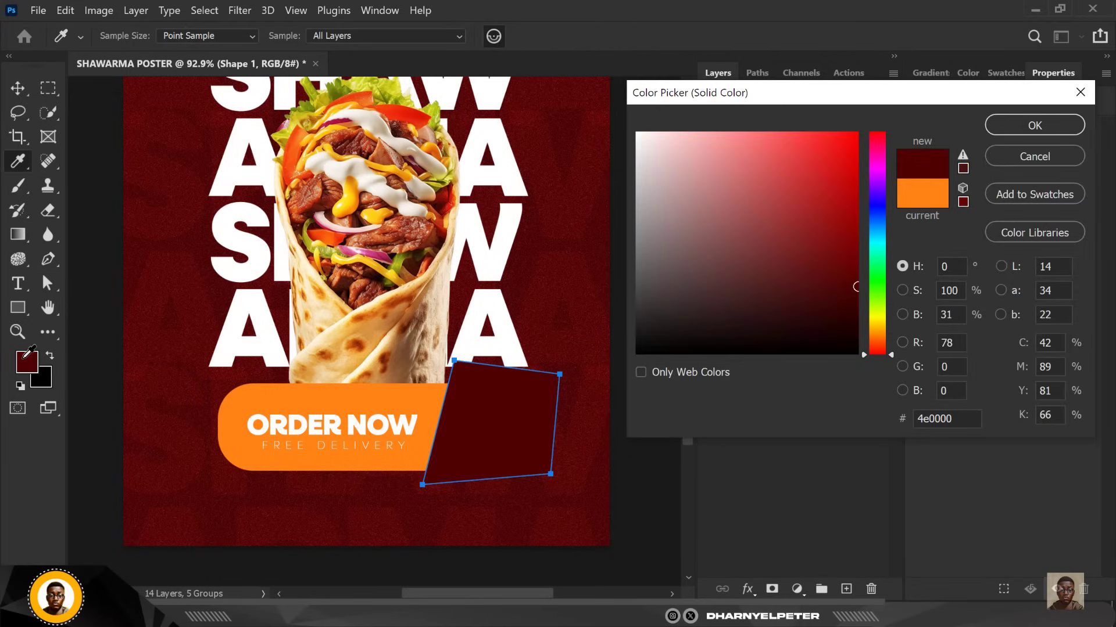
left_click(853, 143)
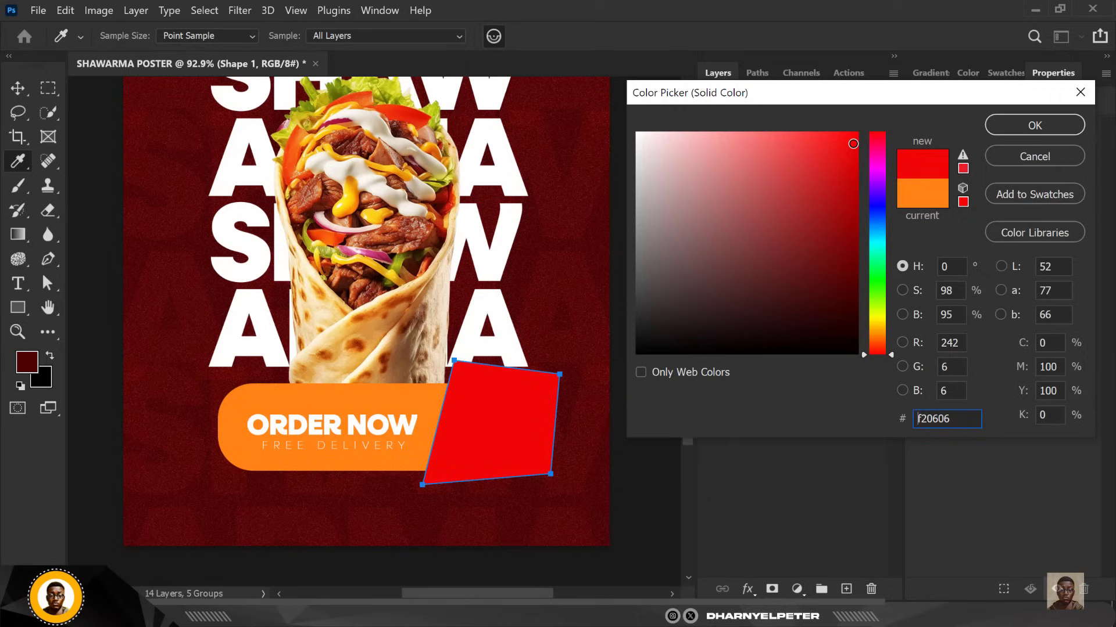
left_click(28, 359)
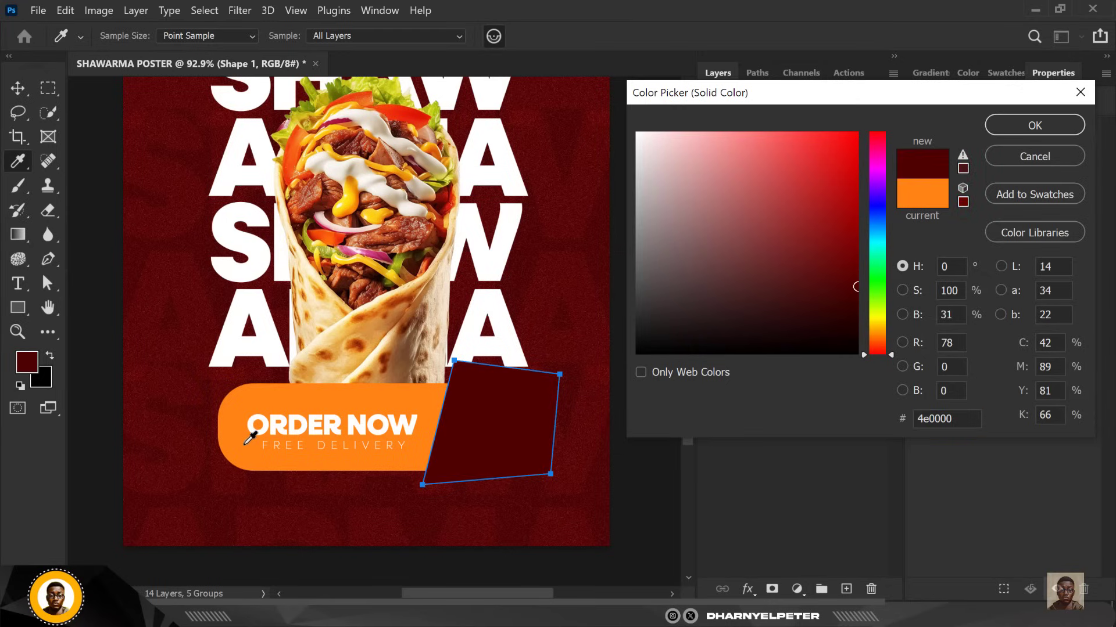
left_click(1046, 125)
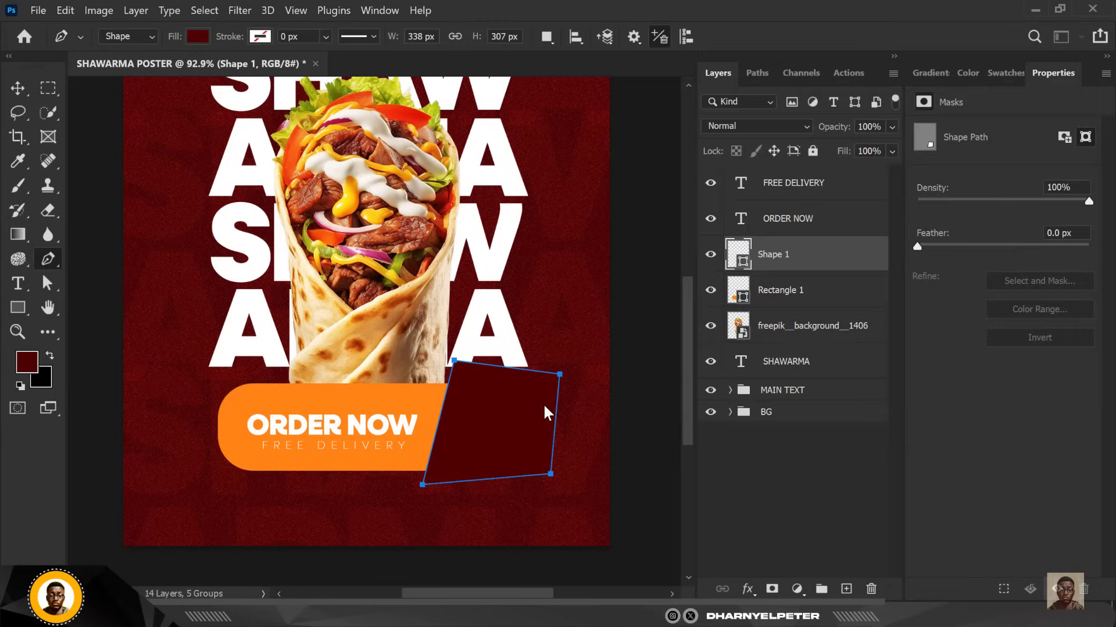
left_click(17, 88)
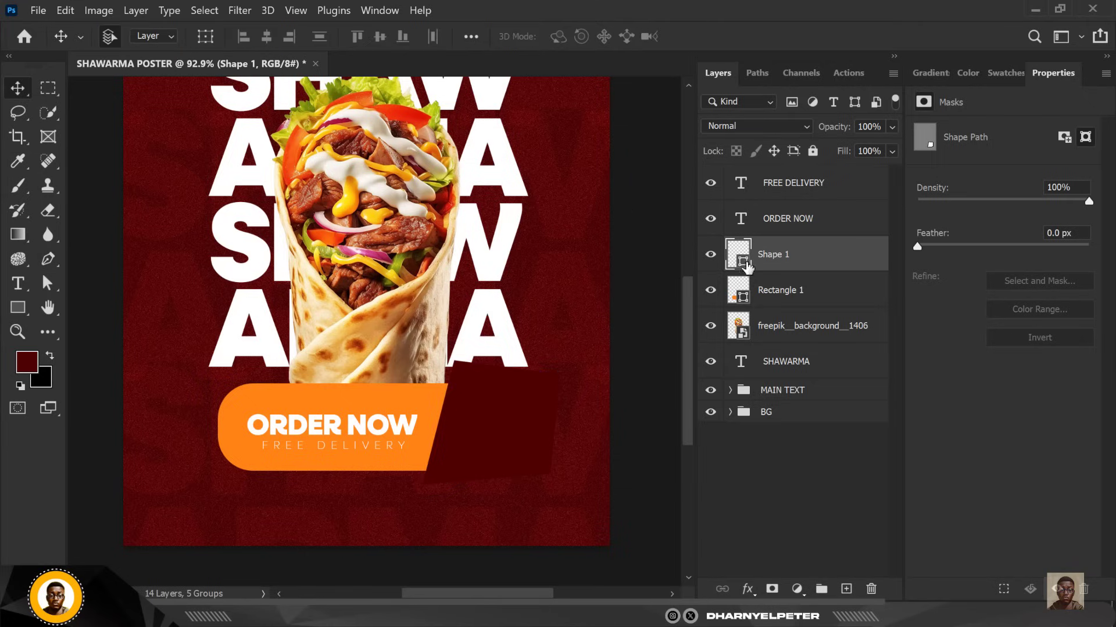
Step: Clip Shape 1 to the orange button rectangle and stretch it slightly left
right_click(833, 266)
left_click(918, 328)
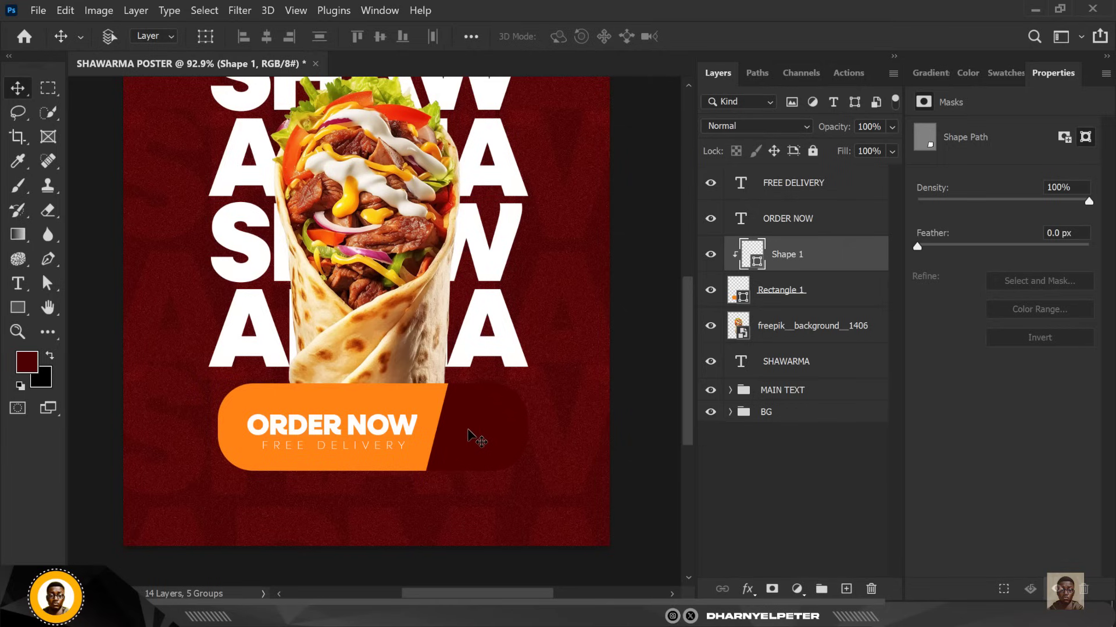
key("ctrl+t")
left_click_drag(422, 422, 409, 424)
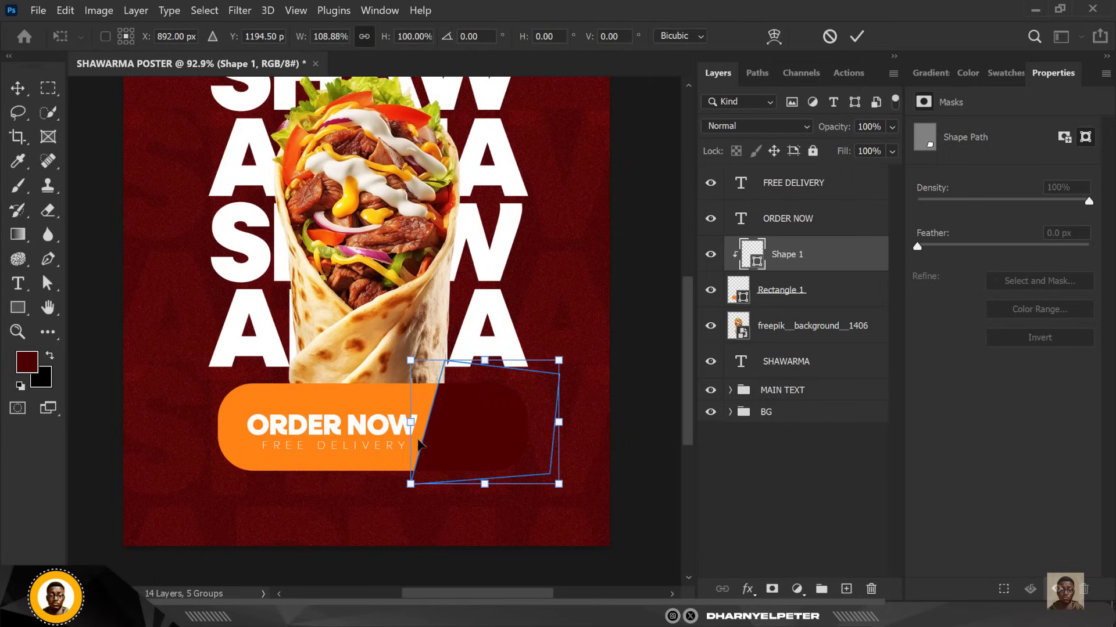
key("Return")
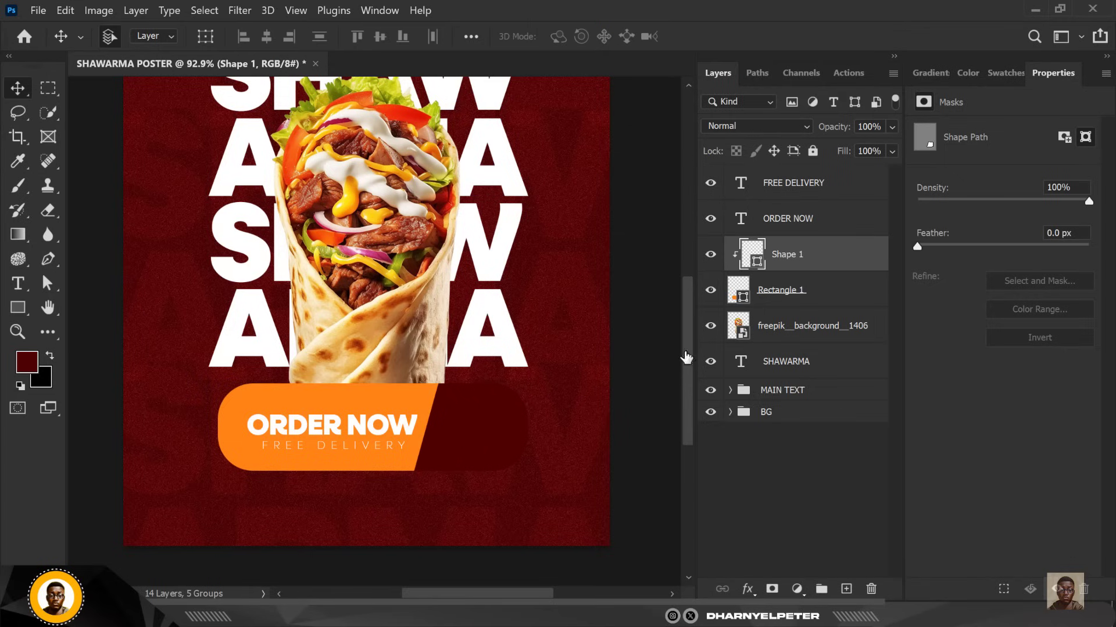
left_click(334, 430)
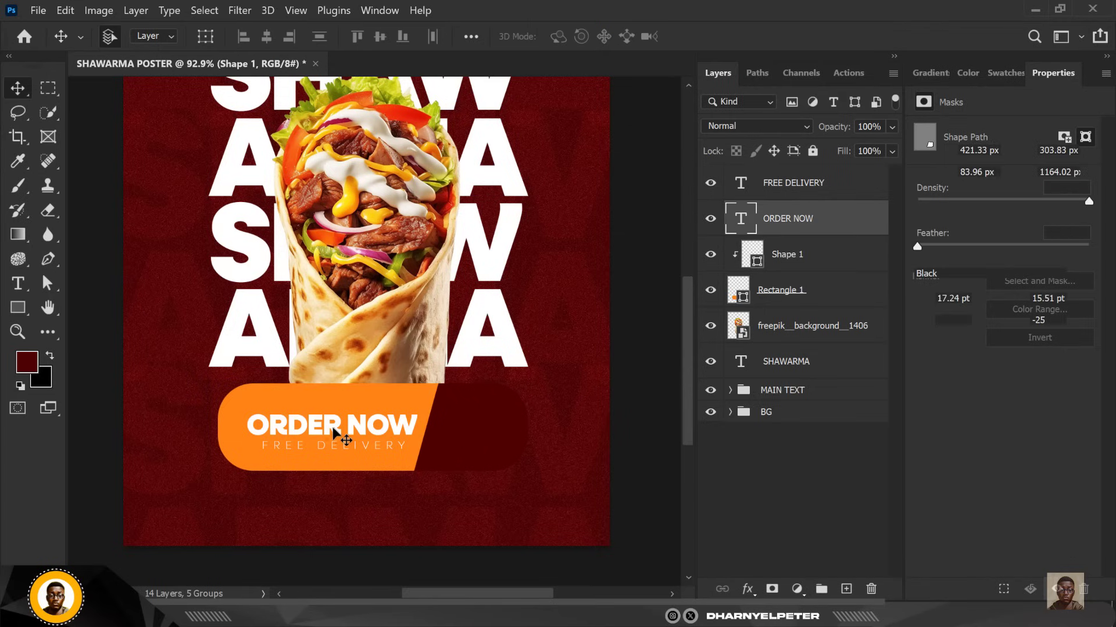
Step: Duplicate ORDER NOW onto the dark red end, retype it as '$10', enlarge and nudge it into place
left_click_drag(334, 430, 536, 446)
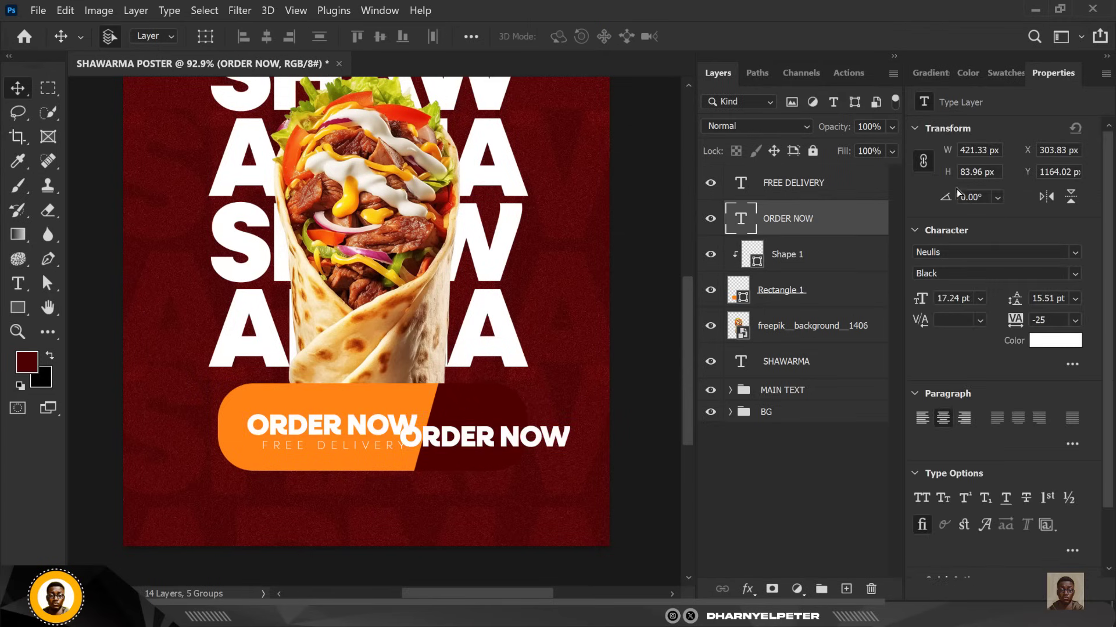
double_click(737, 216)
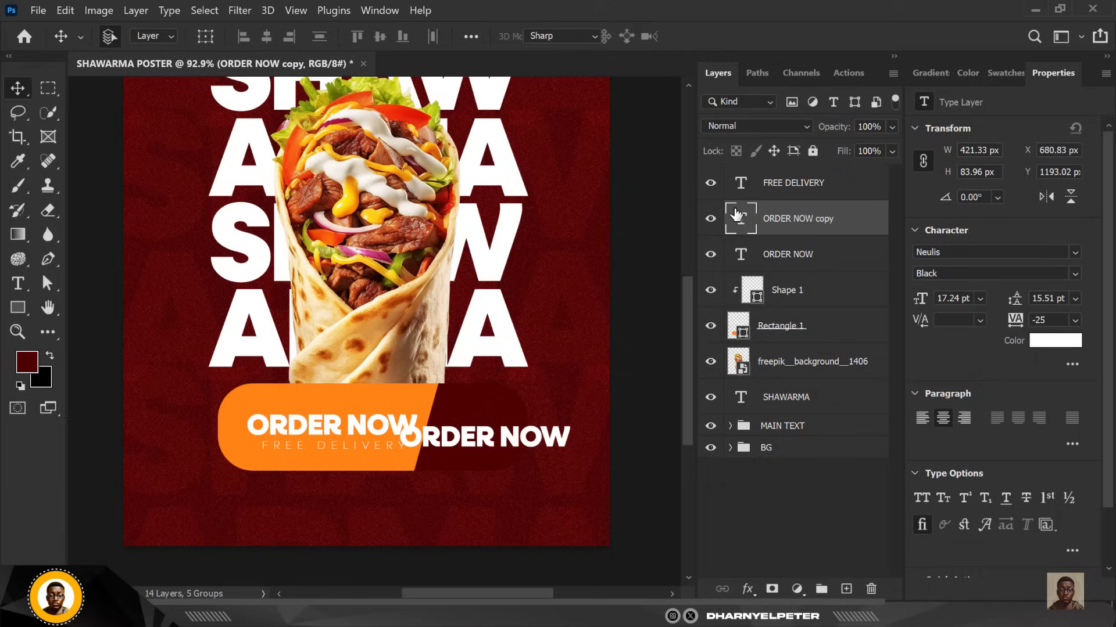
type("$")
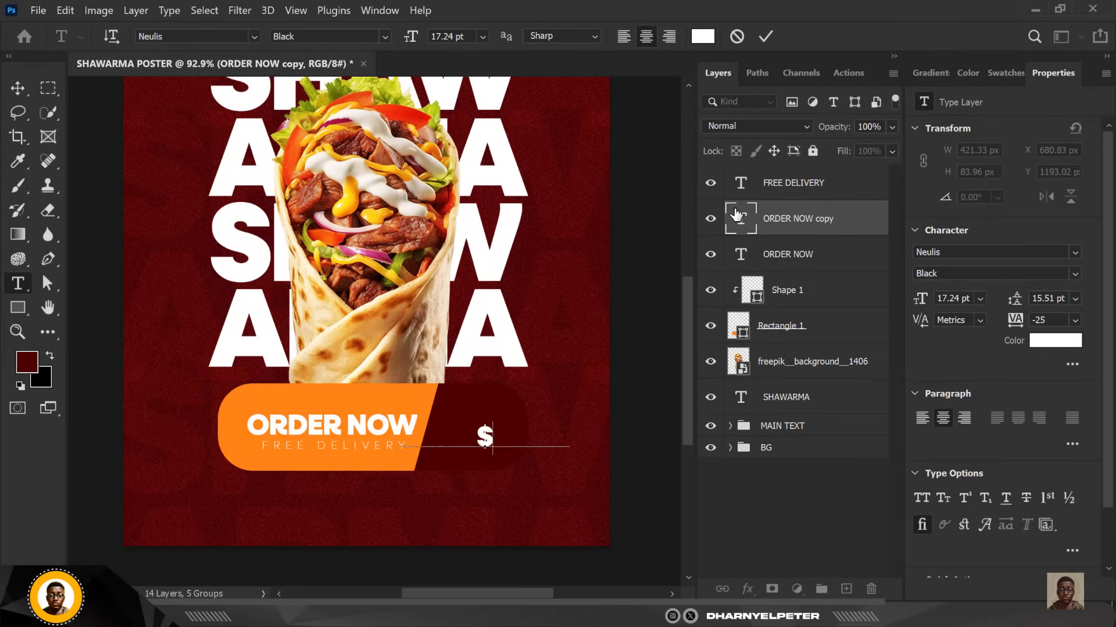
type("10")
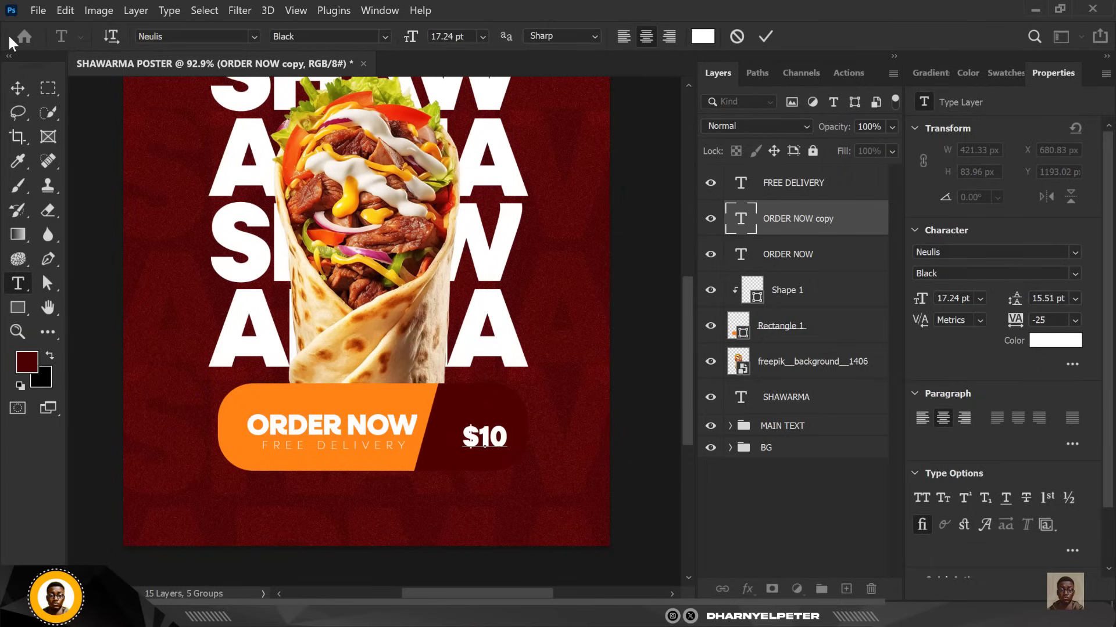
left_click(18, 88)
mouse_move(515, 451)
left_mouse_down()
mouse_move(489, 434)
mouse_move(506, 459)
left_mouse_up()
key("ctrl+t")
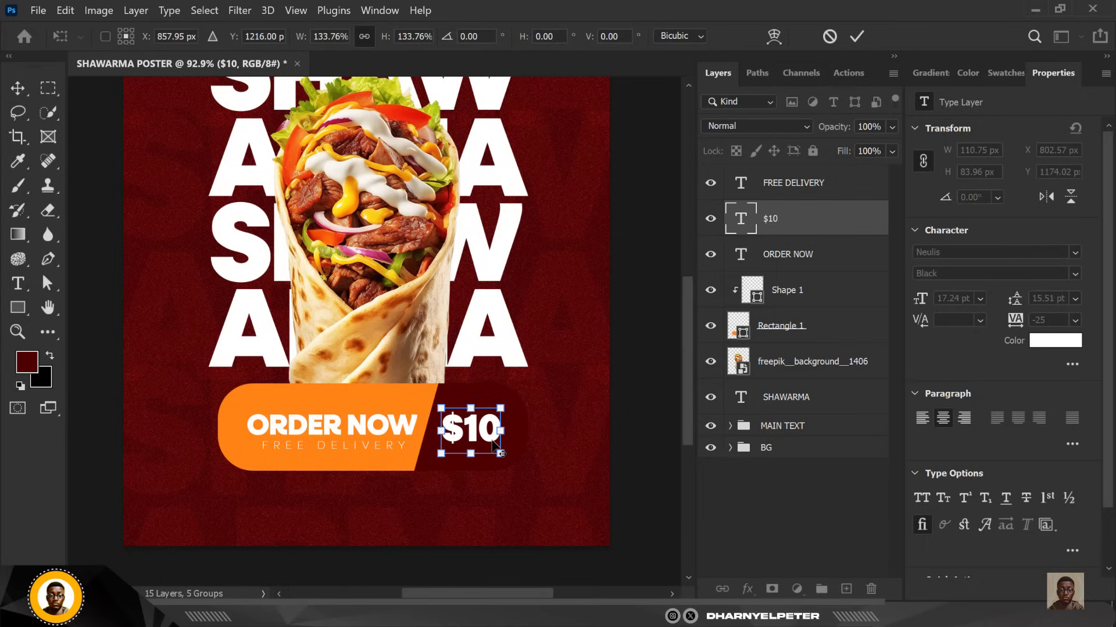
key("Return")
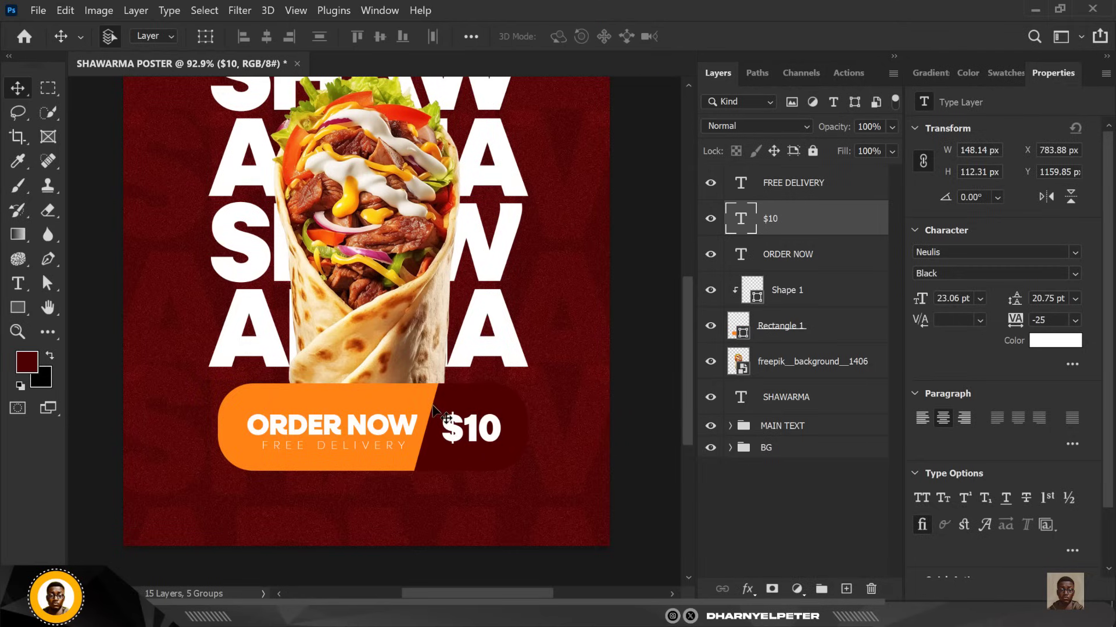
key("shift+Right")
key("Down")
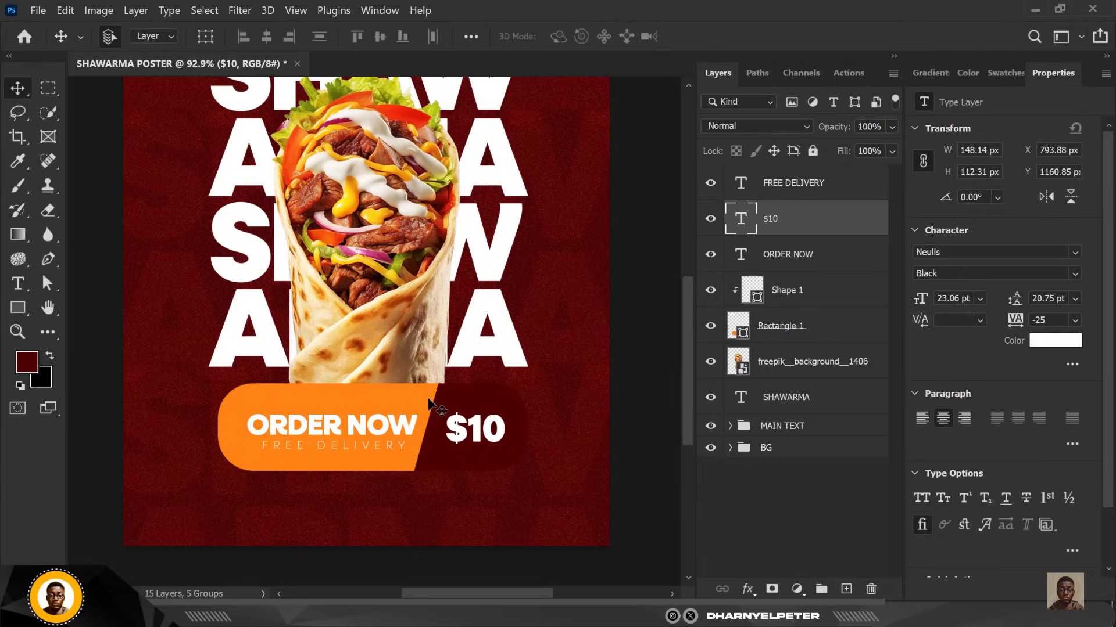
scroll(331, 370, "down", 4)
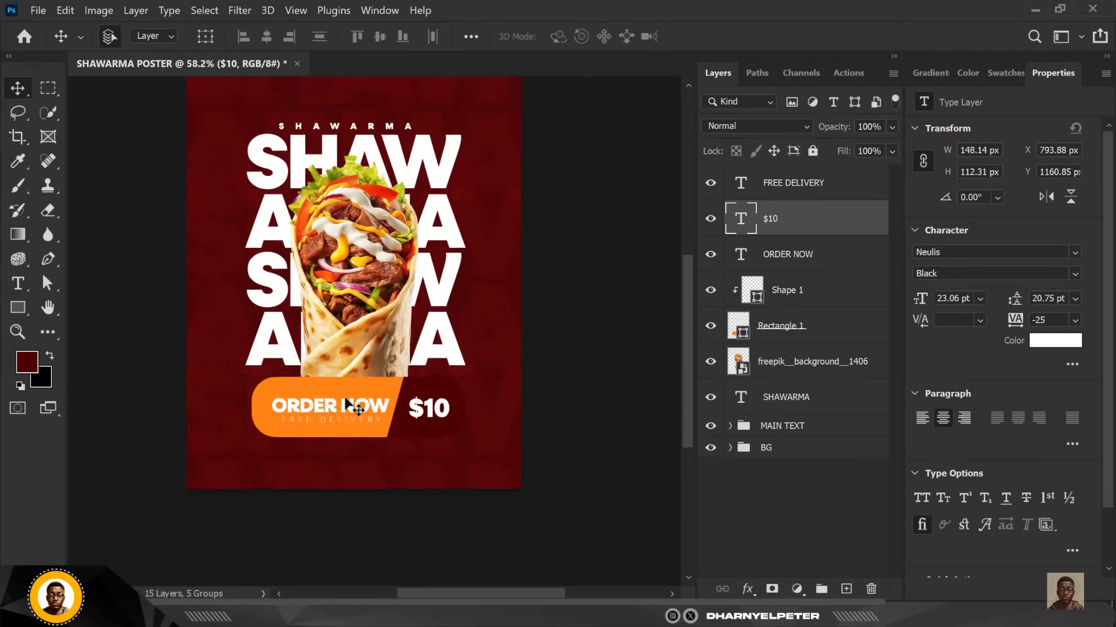
Step: Recolour the ORDER NOW and FREE DELIVERY text dark red 7c0808
scroll(345, 400, "up", 3)
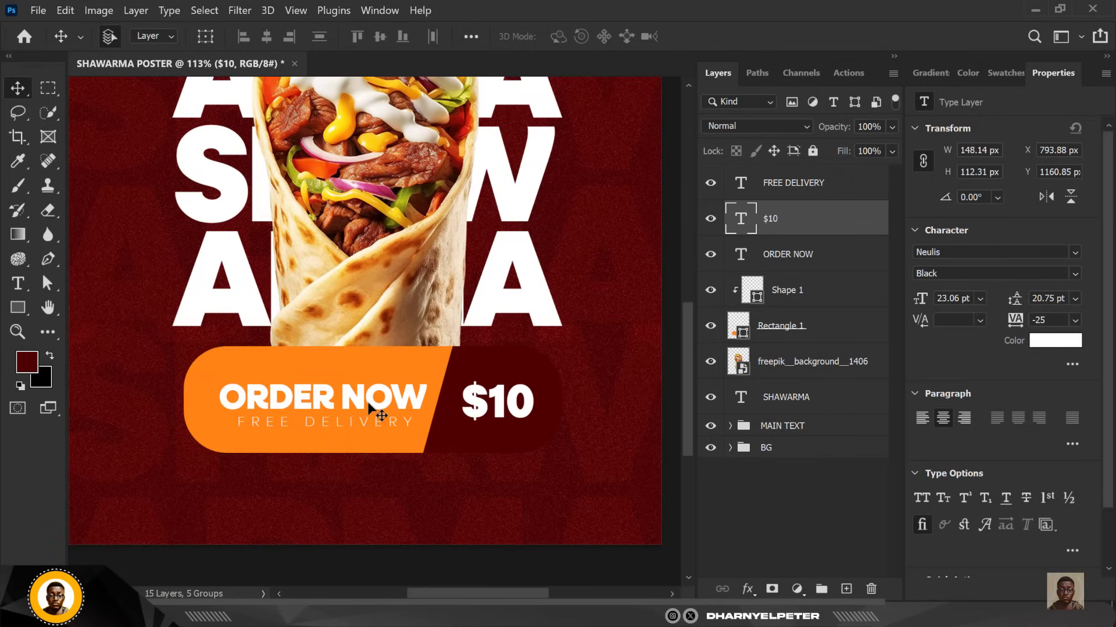
left_click(792, 256)
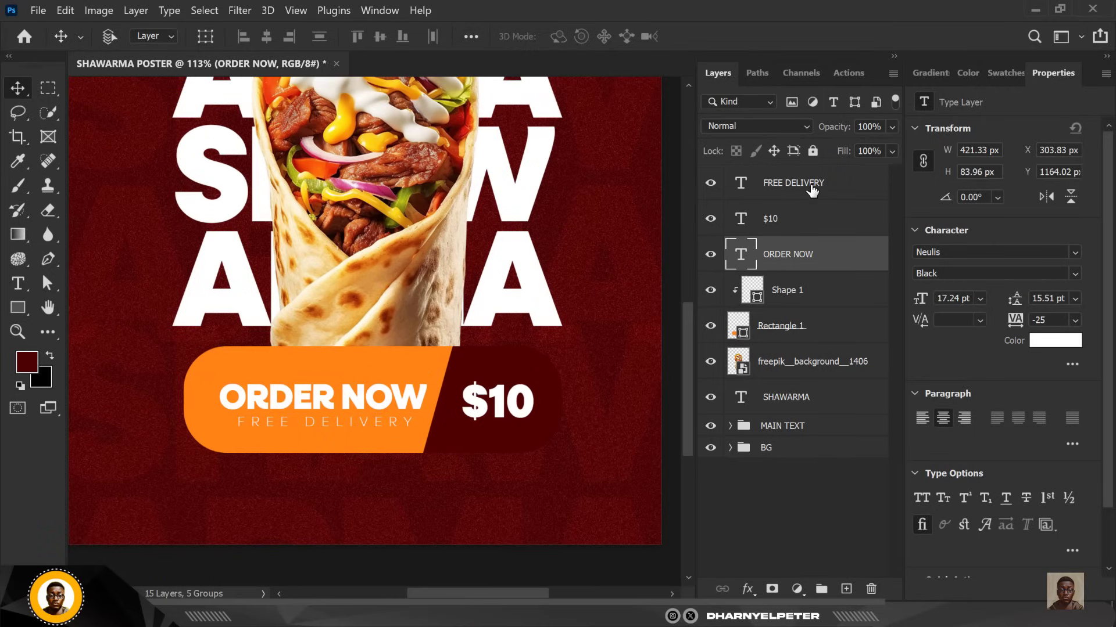
left_click(837, 190, "ctrl")
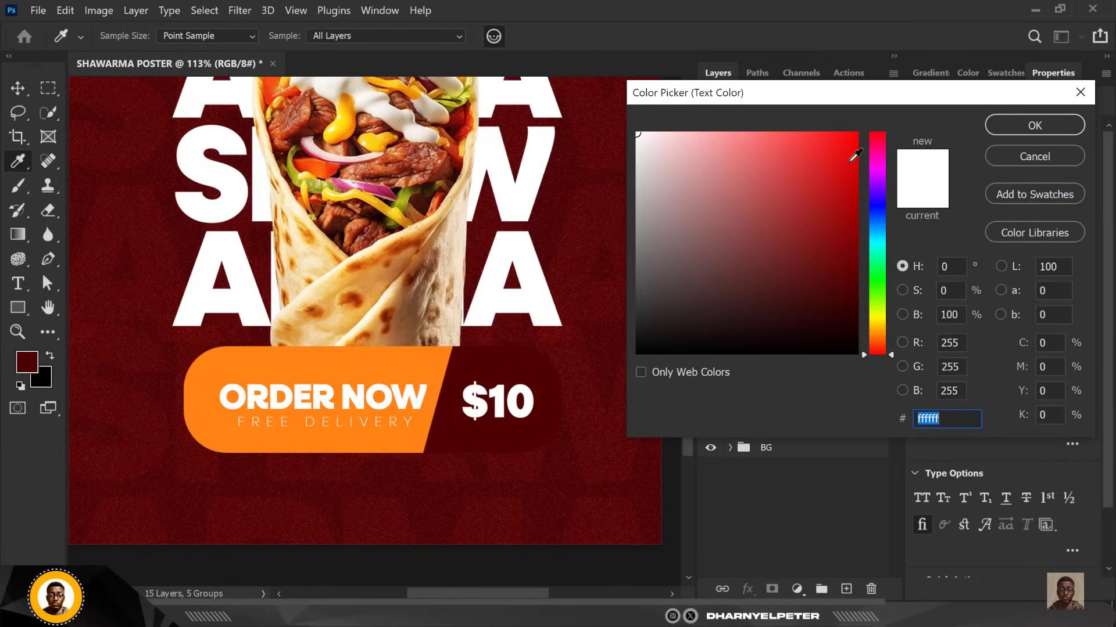
left_click(851, 153)
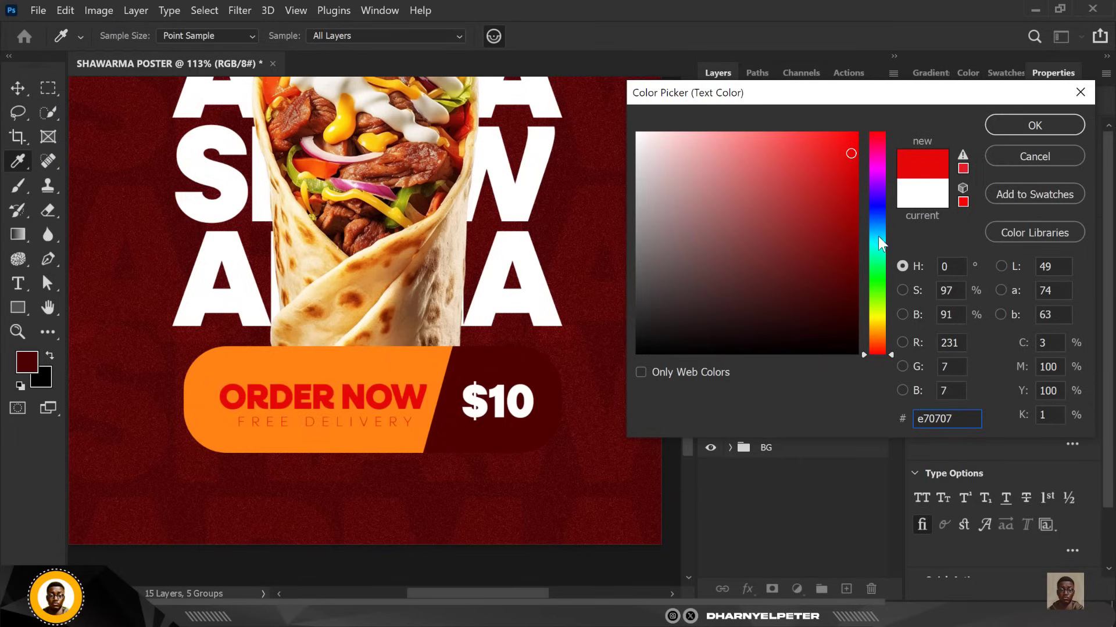
left_click(844, 246)
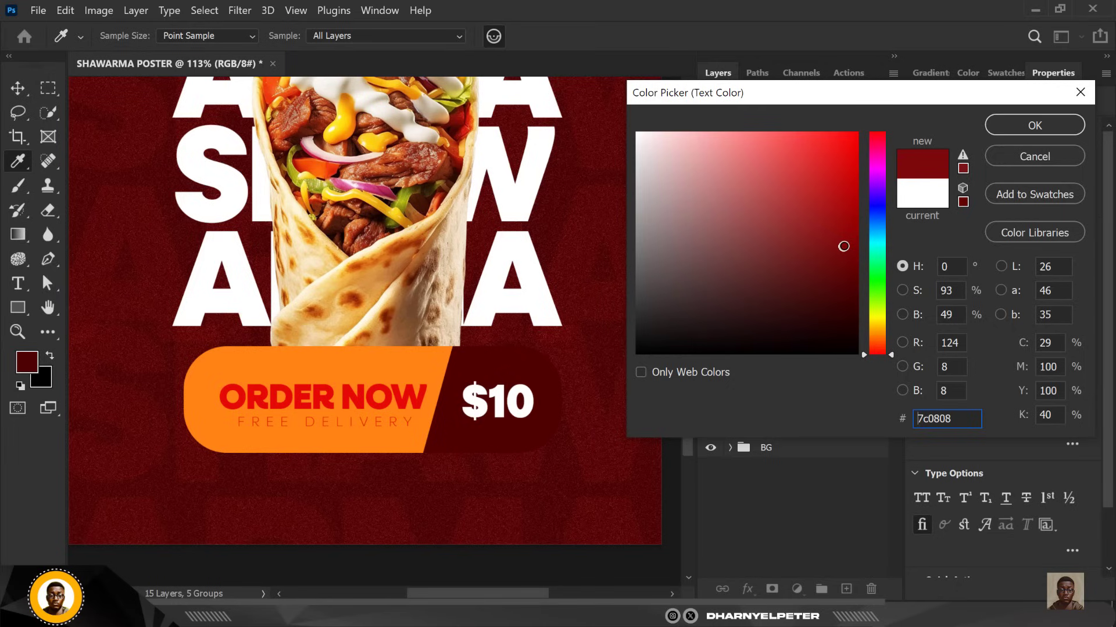
left_click(1044, 122)
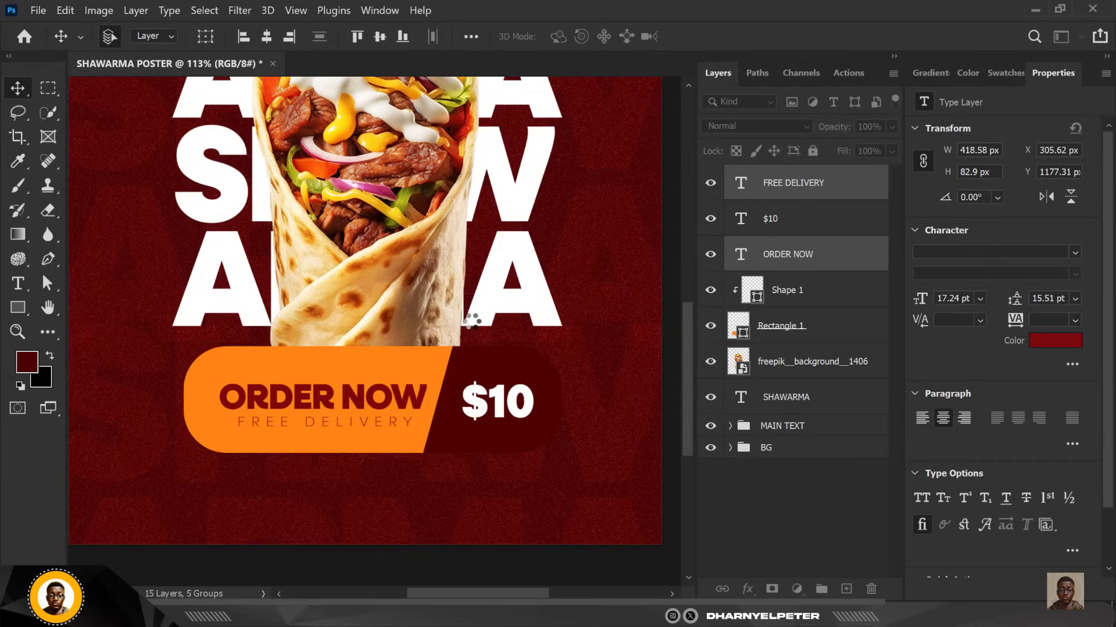
scroll(480, 364, "down", 4)
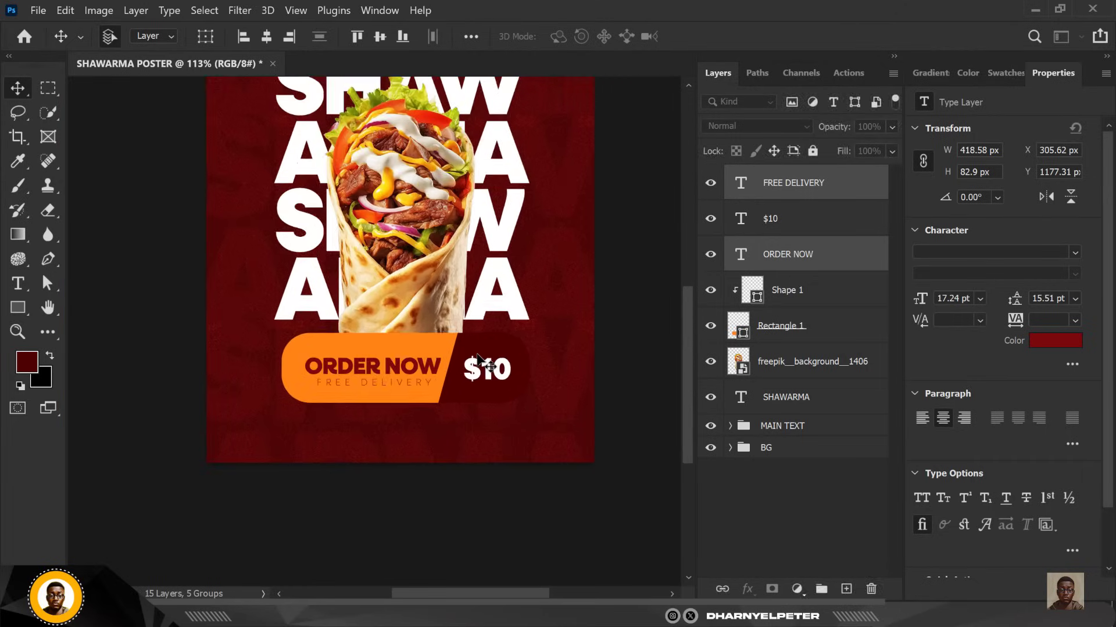
left_click(543, 356)
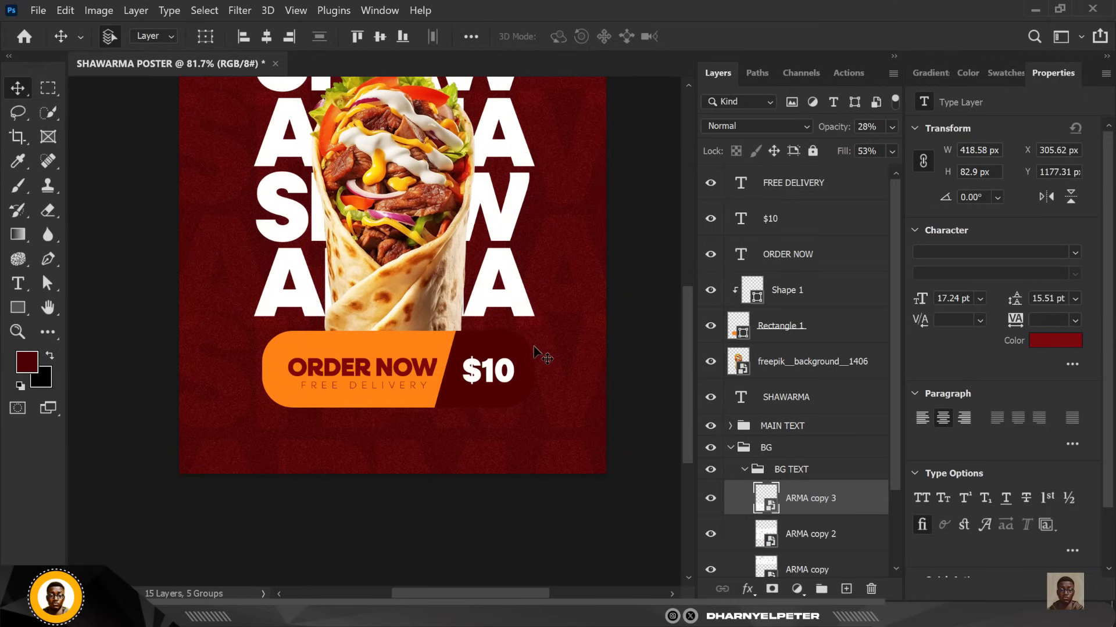
left_click(399, 391)
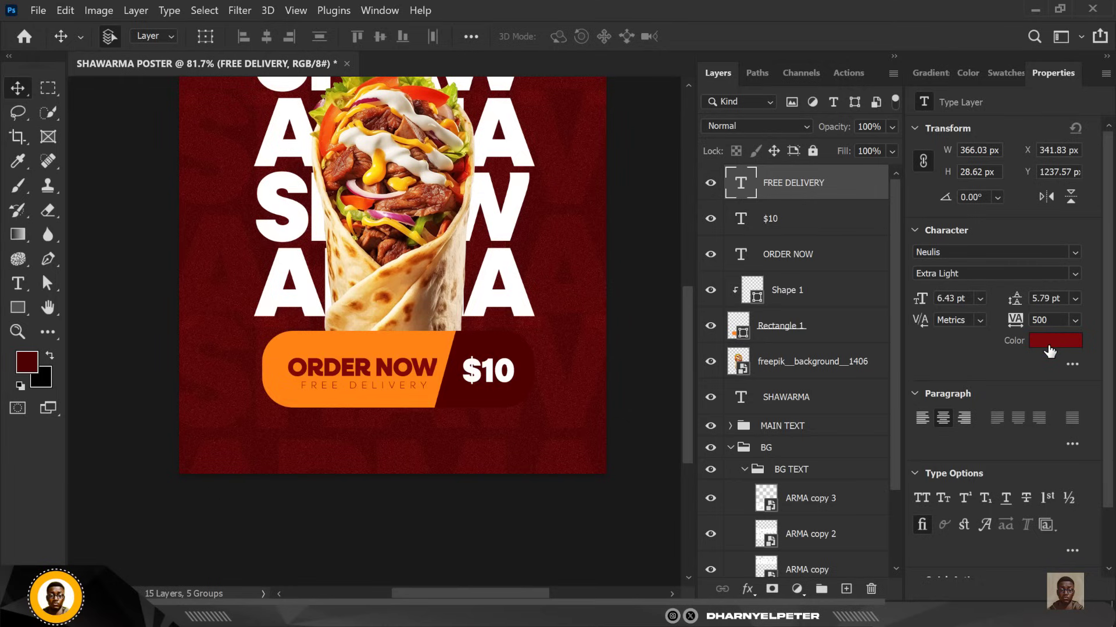
left_click(1053, 341)
type("ffffff")
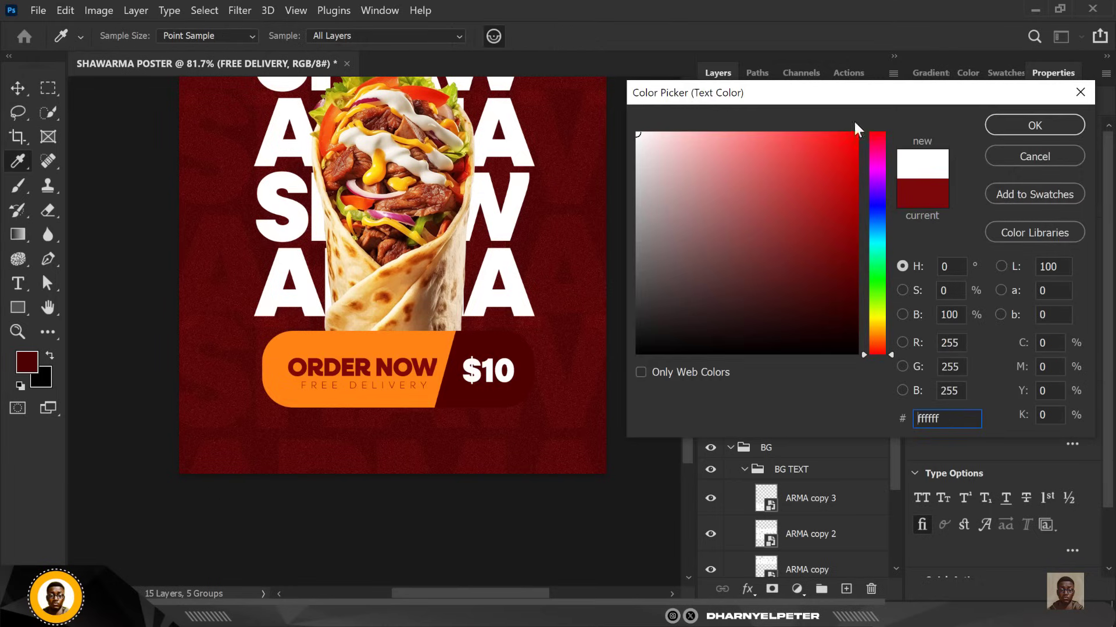
left_click(1032, 125)
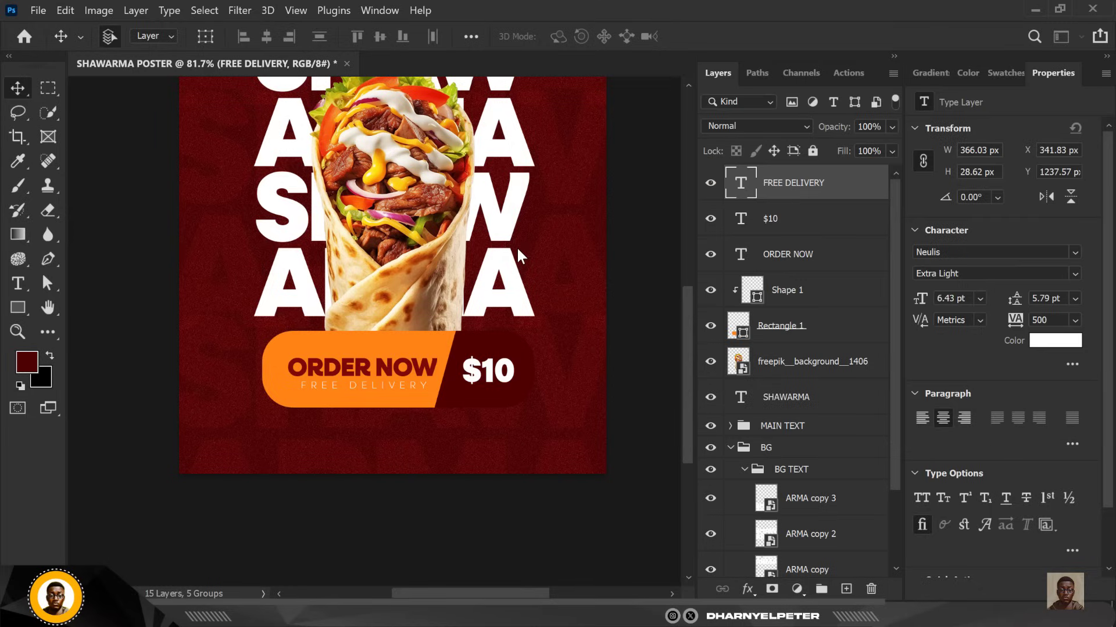
key("ctrl+z")
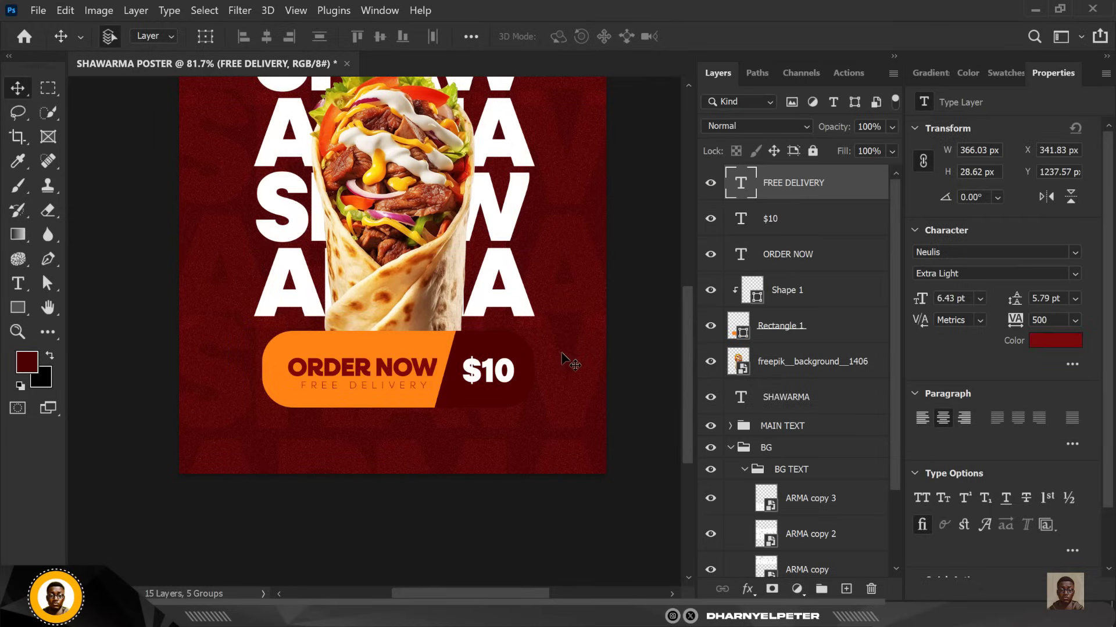
scroll(491, 332, "down", 1, "alt")
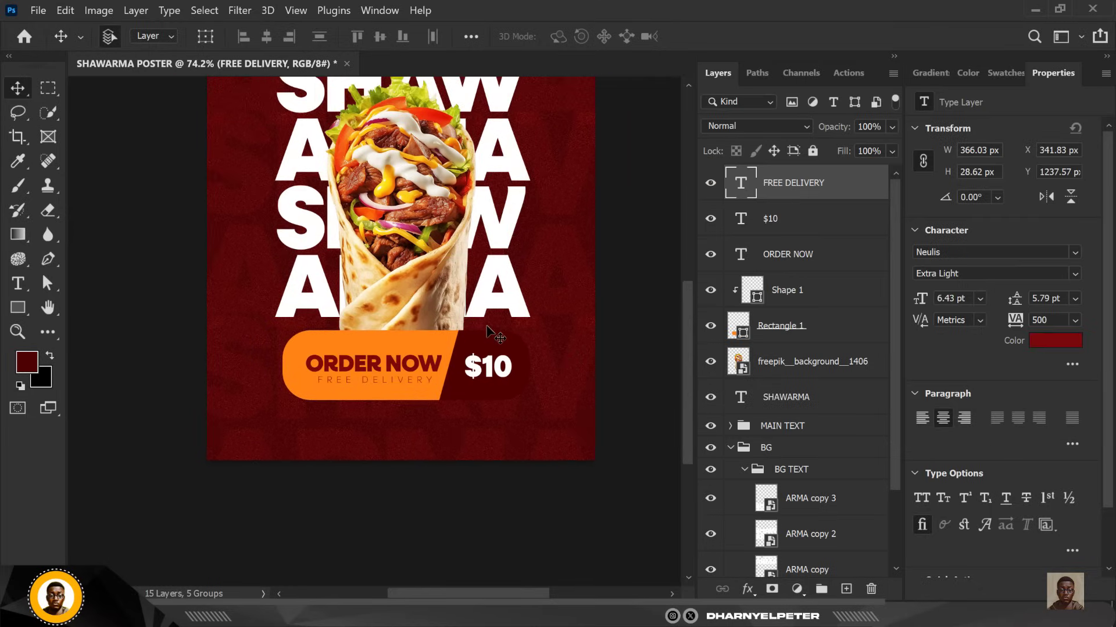
left_click(637, 288)
key("ctrl+0")
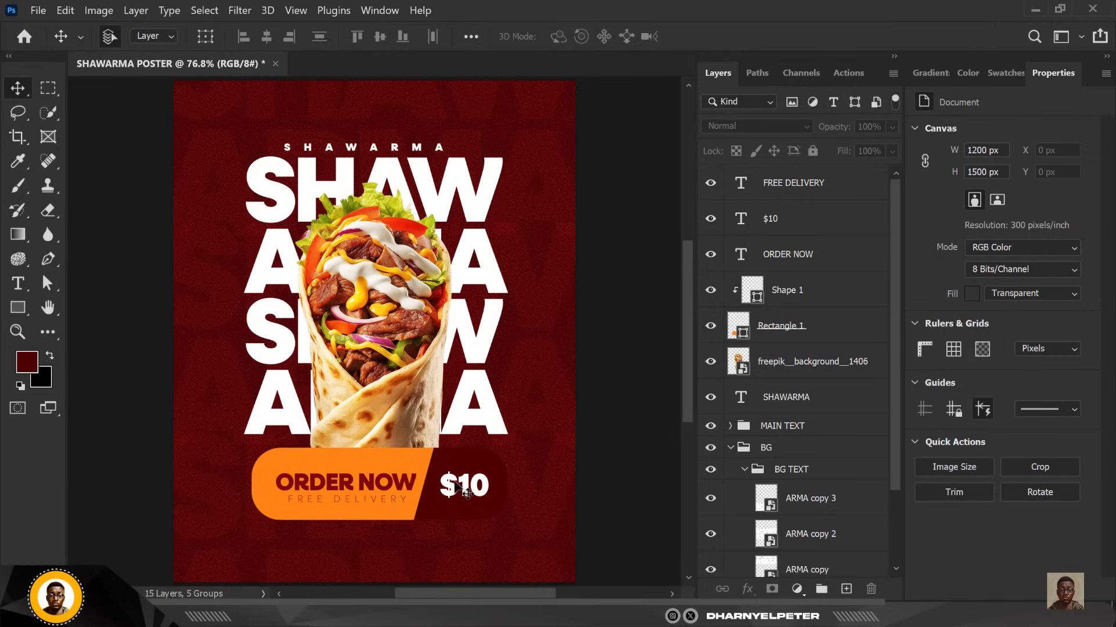
Step: Browse to Downloads > GRAPHICS BUNDLE 1.0 > GRAPHICS BUNDLE 1.0 > PREMIUM PNG > PREMIUM PNG
left_click(825, 186)
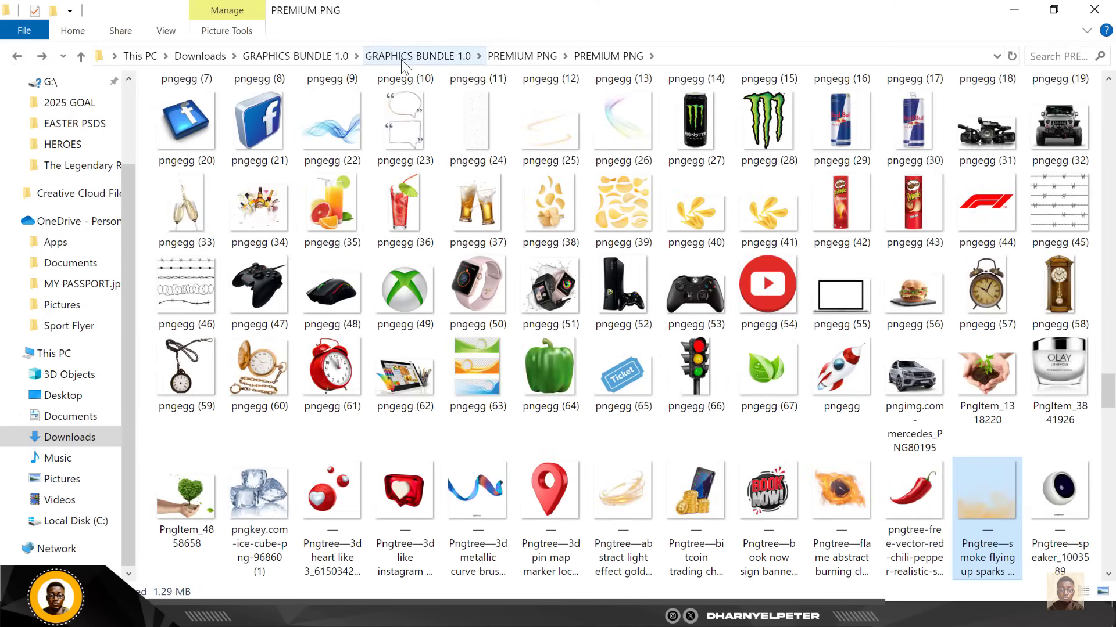
left_click(295, 56)
double_click(273, 109)
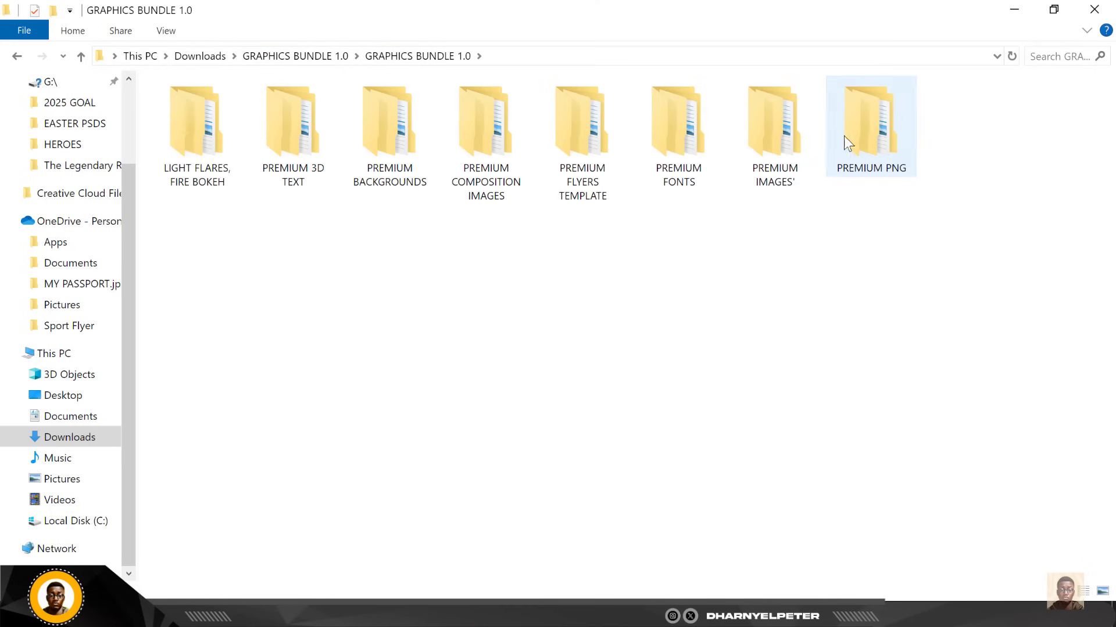
double_click(860, 125)
double_click(215, 110)
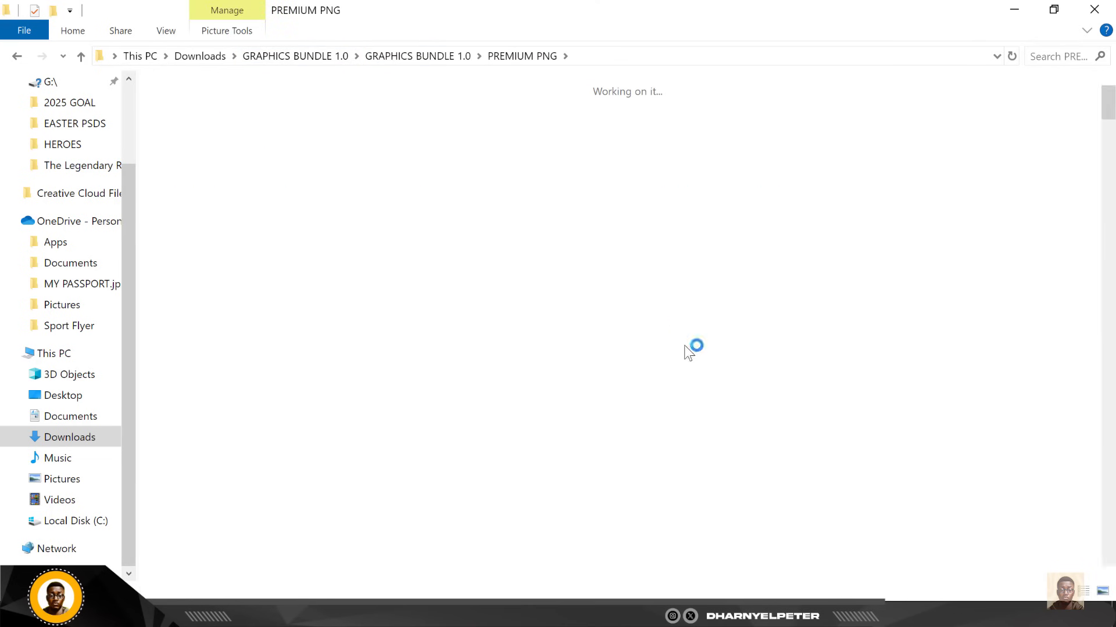
Step: Find the Pngtree smoke sparks PNG and drag it into the poster
scroll(839, 416, "down", 5)
scroll(839, 416, "up", 5)
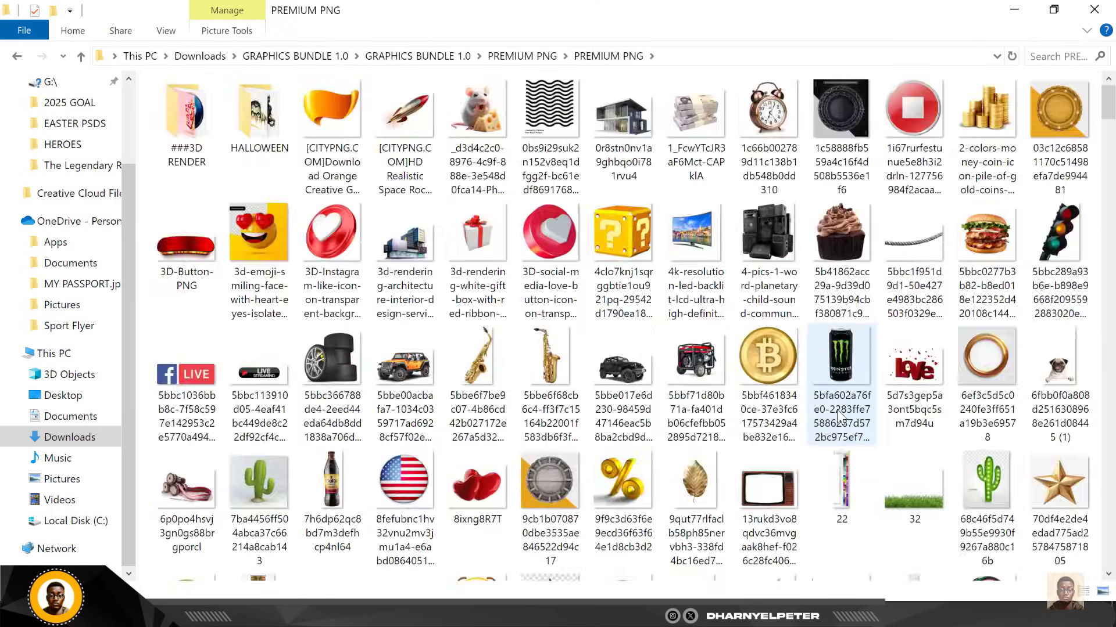
scroll(838, 414, "down", 15)
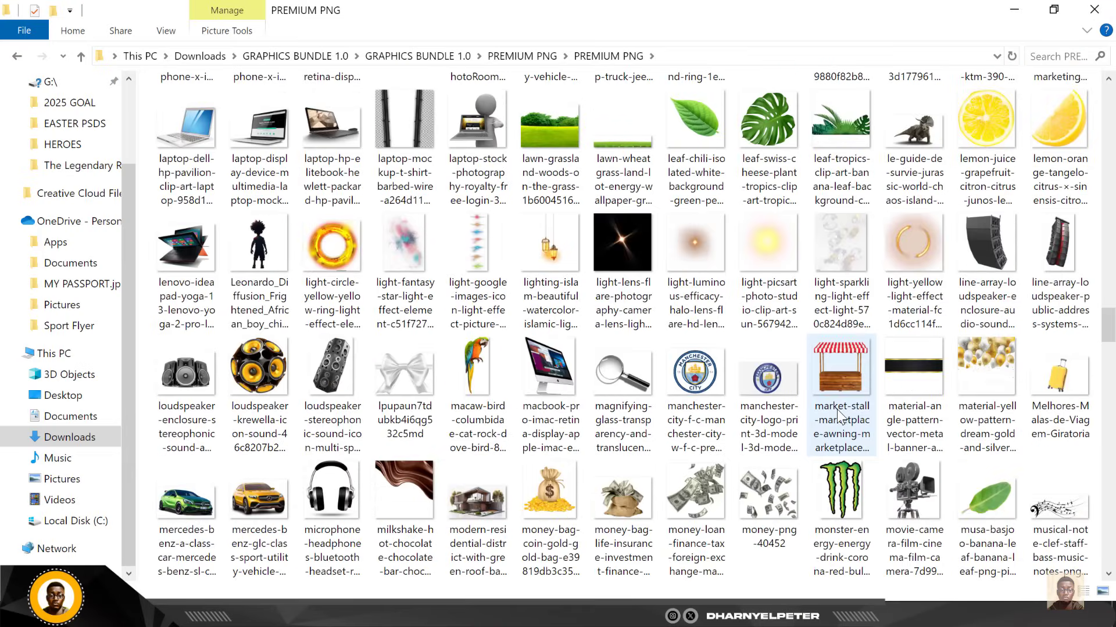
scroll(839, 414, "down", 4)
scroll(836, 410, "down", 7)
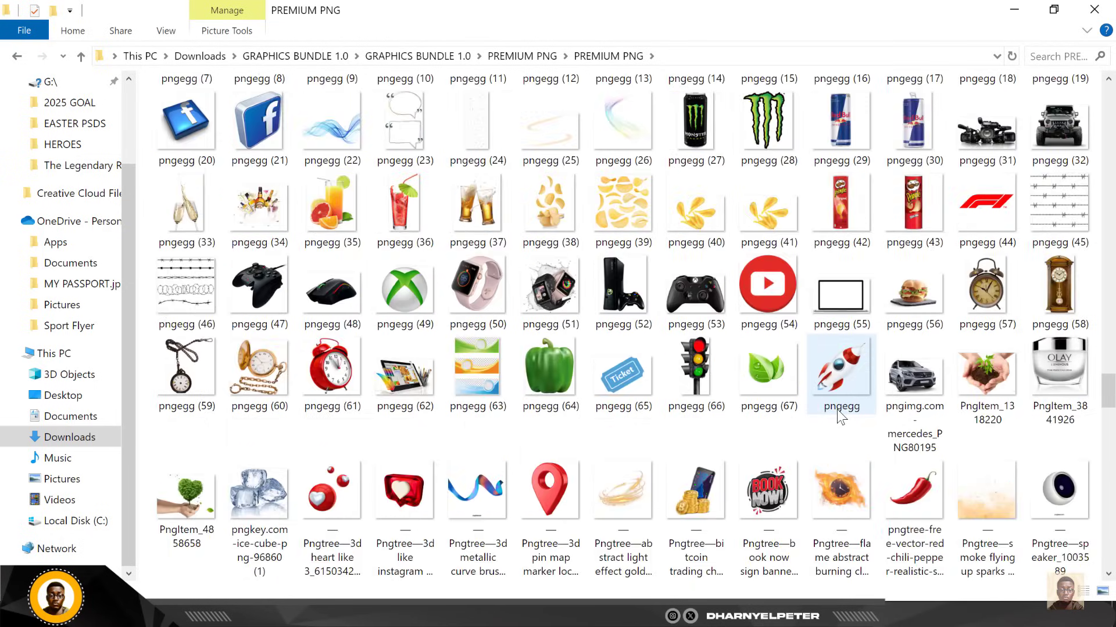
scroll(840, 415, "down", 5)
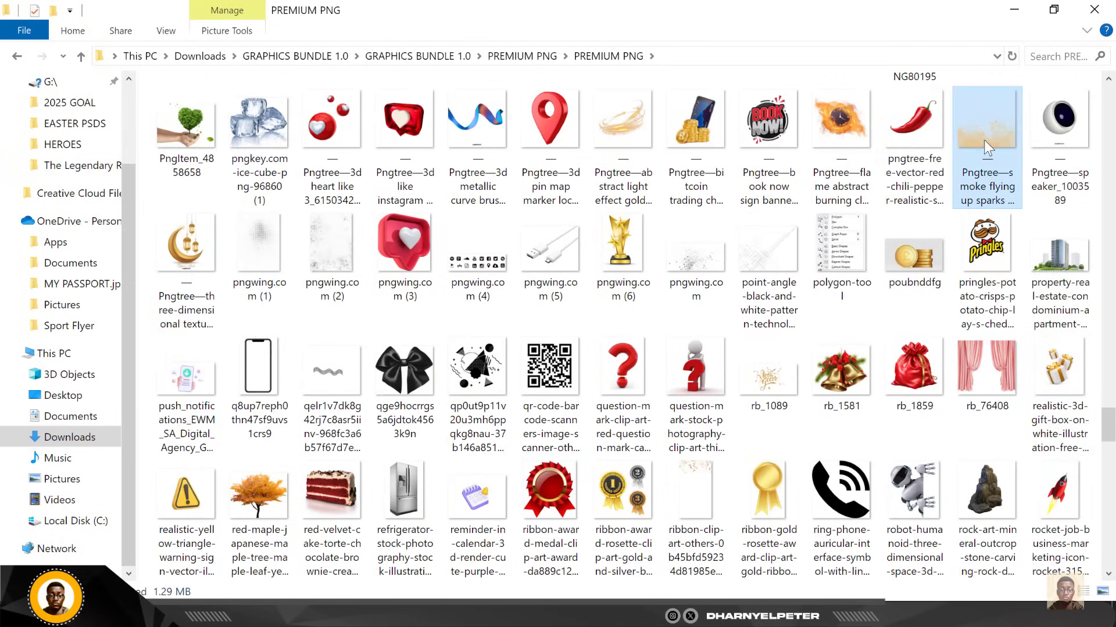
left_click_drag(990, 135, 487, 487)
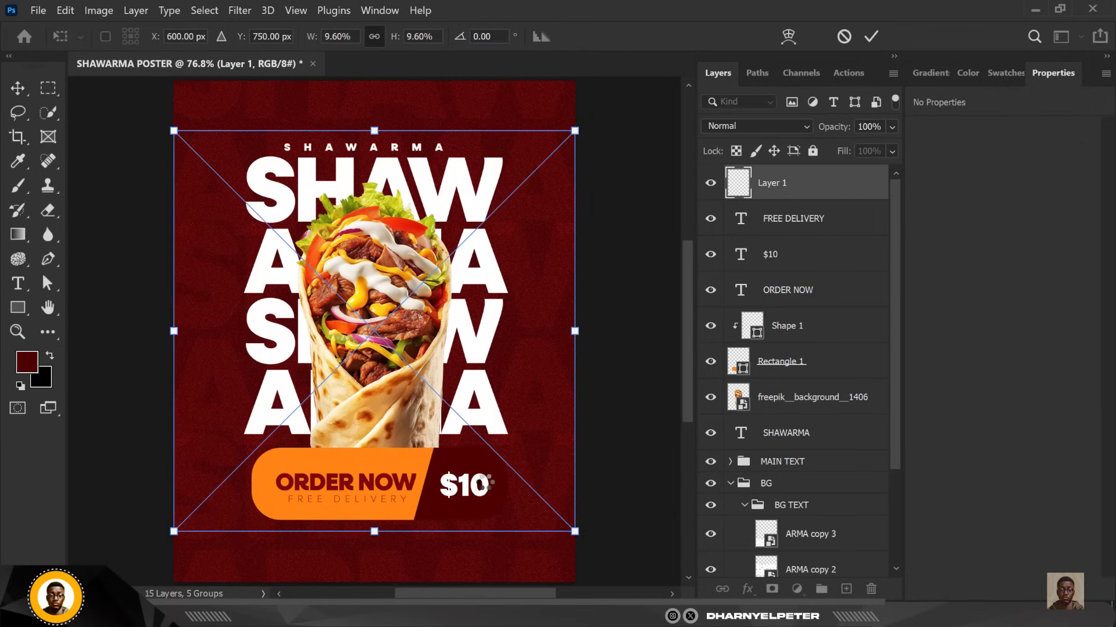
Step: Position the smoke-and-sparks image along the bottom of the poster
scroll(487, 400, "down", 1)
left_click_drag(486, 400, 504, 436)
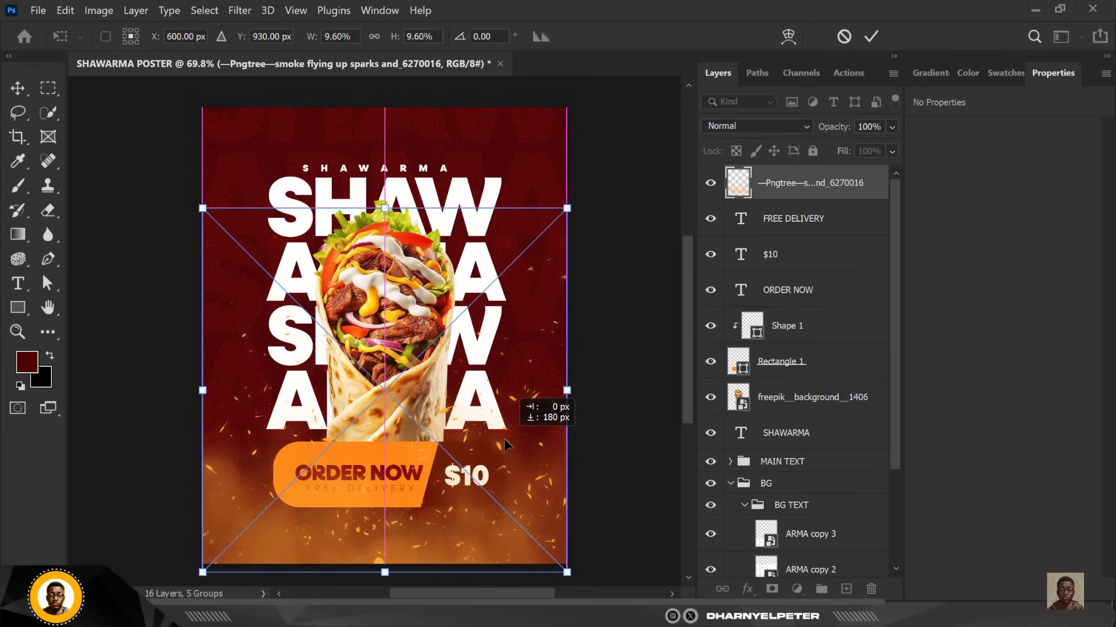
left_click_drag(504, 445, 503, 442)
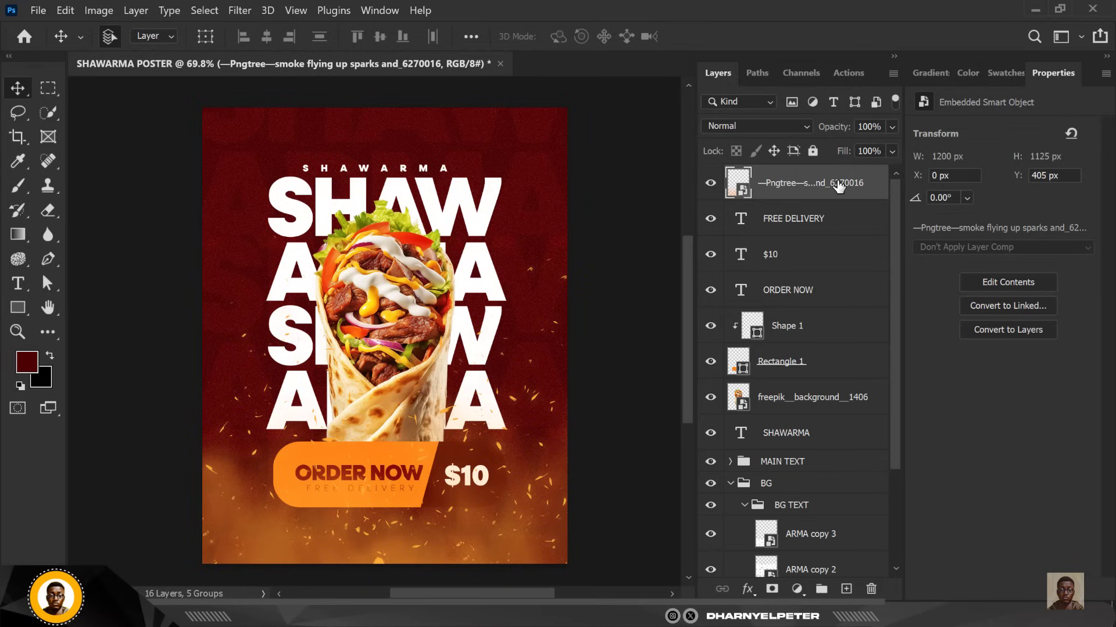
Step: Duplicate the smoke layer and set the copy's blend mode to Screen
key("ctrl+j")
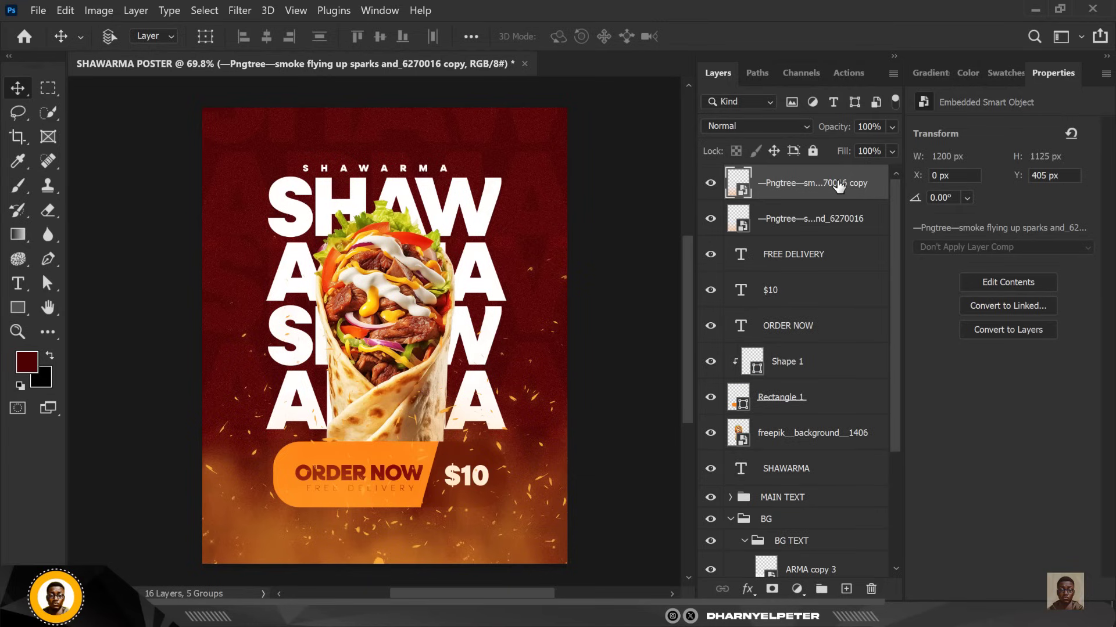
left_click(761, 125)
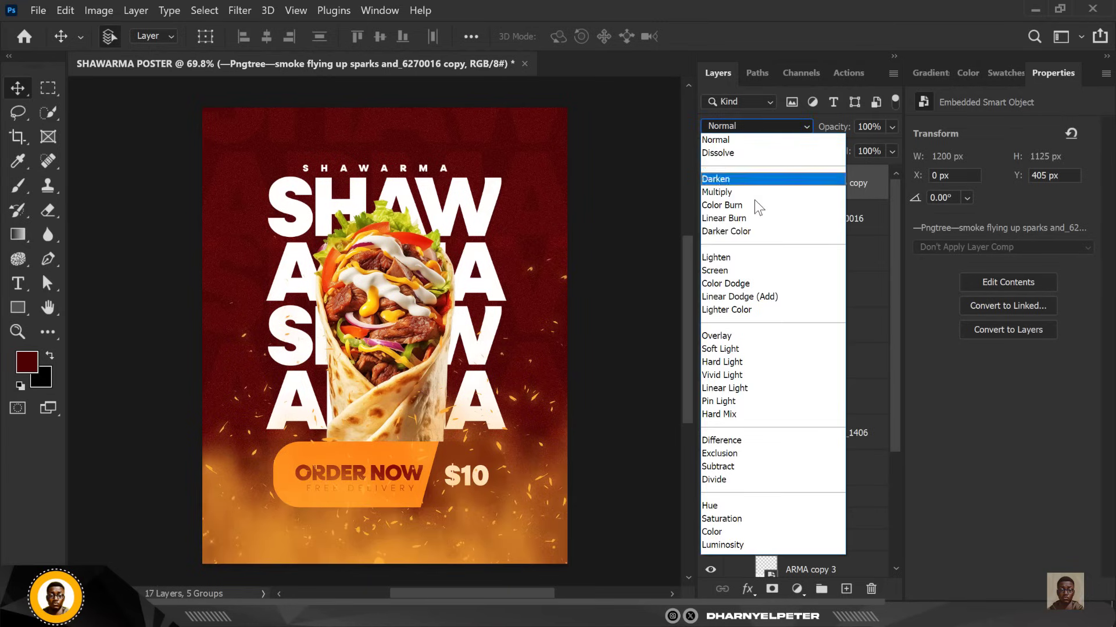
left_click(725, 271)
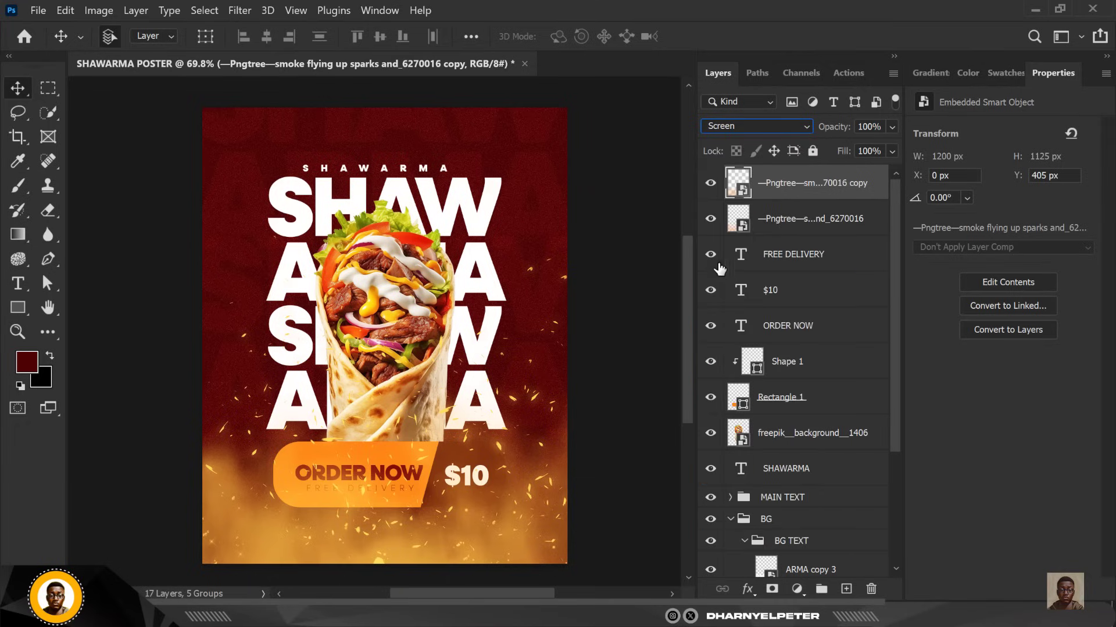
left_click(621, 203)
left_click(403, 173)
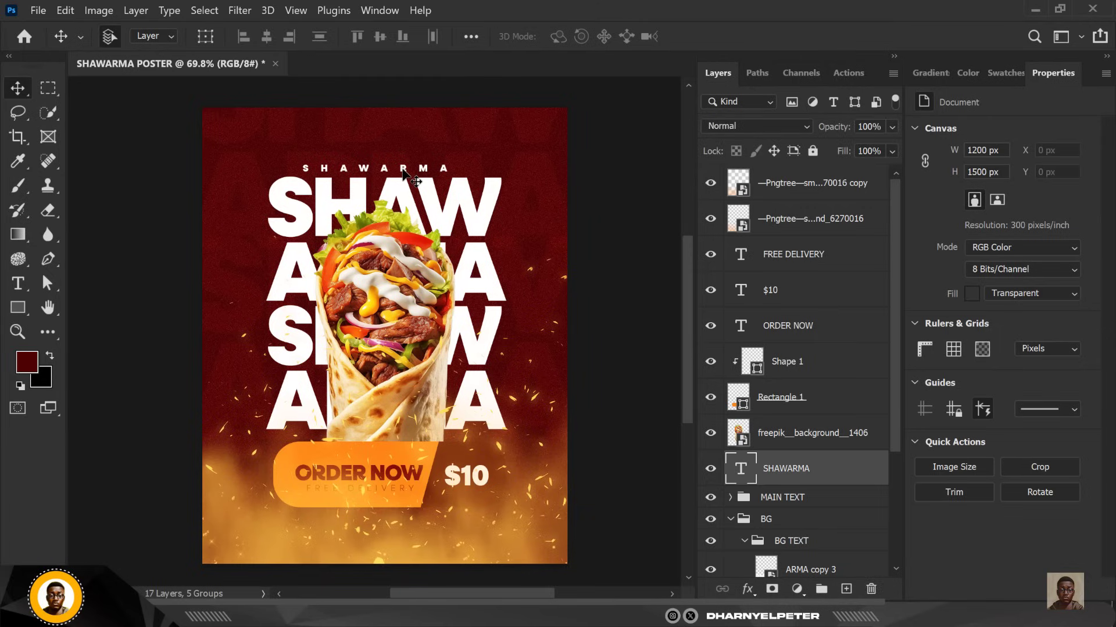
left_click(639, 148)
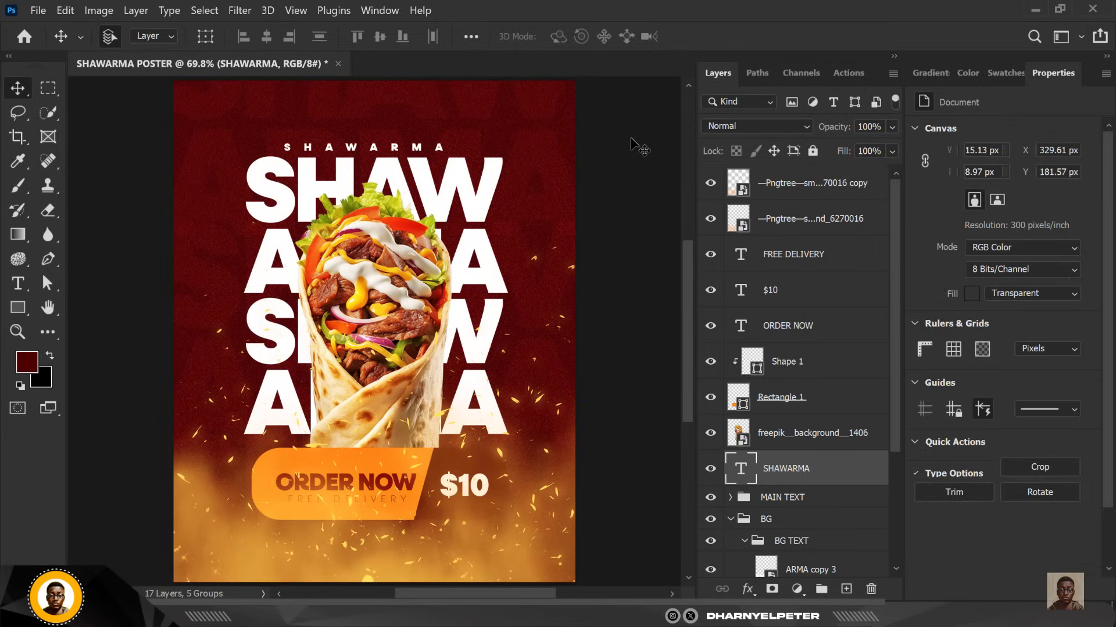